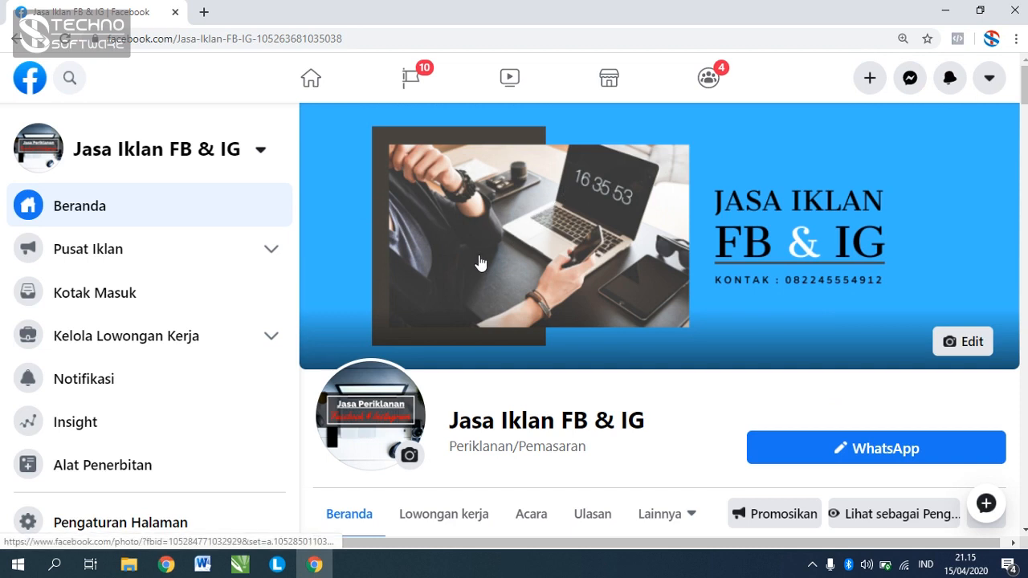
Start creating an automated ad for the Jasa Iklan FB & IG page from its ad center, keeping the preselected ad account.
{"action": "left_click", "coordinate": [187, 256]}
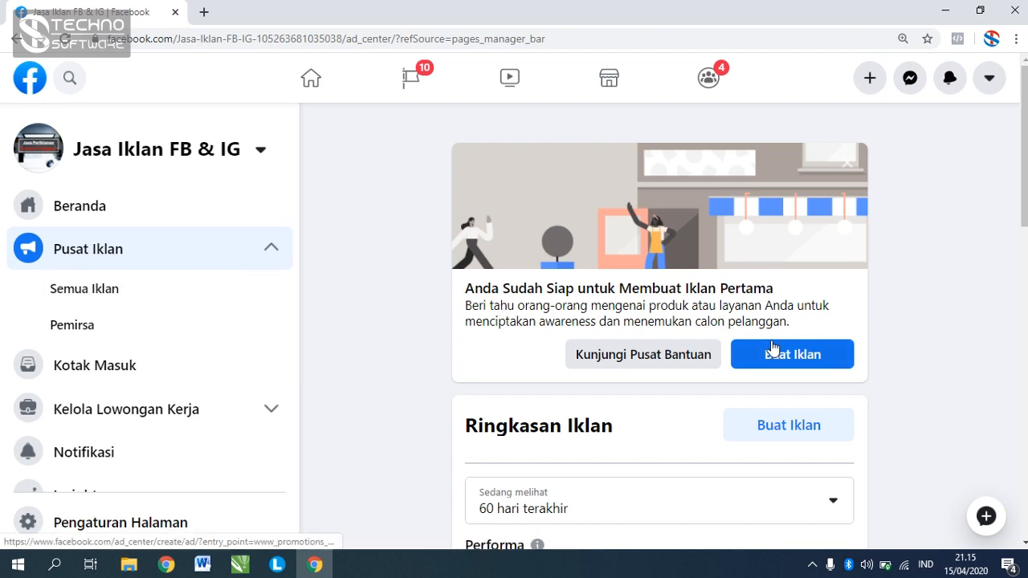
{"action": "left_click", "coordinate": [813, 355]}
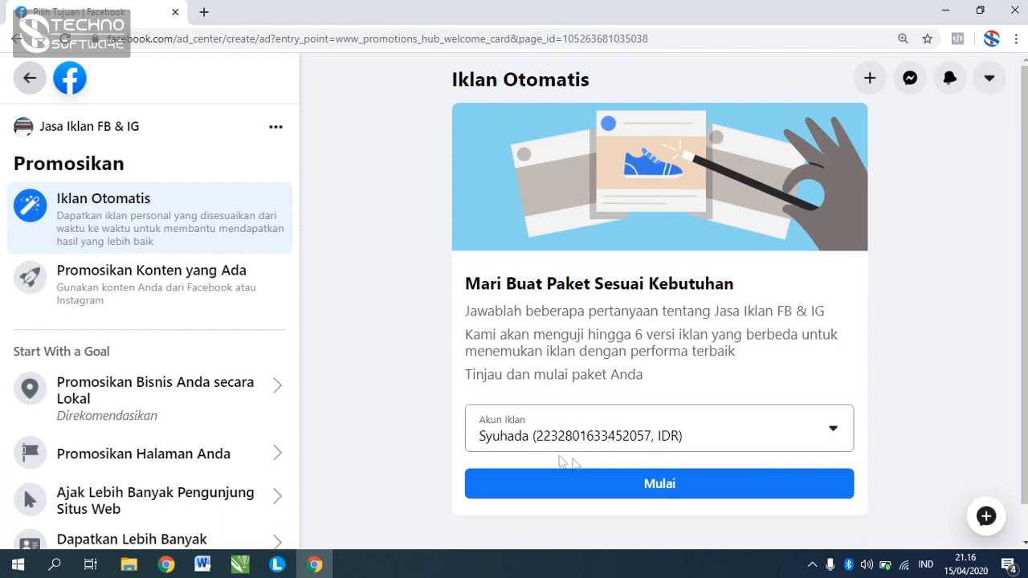
{"action": "left_click", "coordinate": [682, 489]}
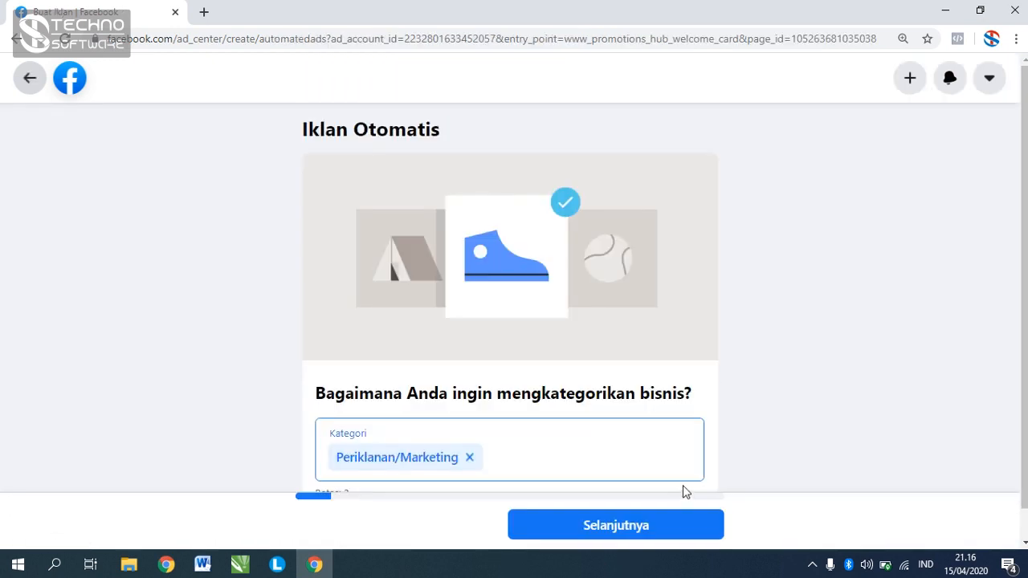
Accept Periklanan/Marketing as the business category and answer Ya to wanting people to visit the business location.
{"action": "scroll", "coordinate": [542, 375], "scroll_direction": "down", "scroll_amount": 1}
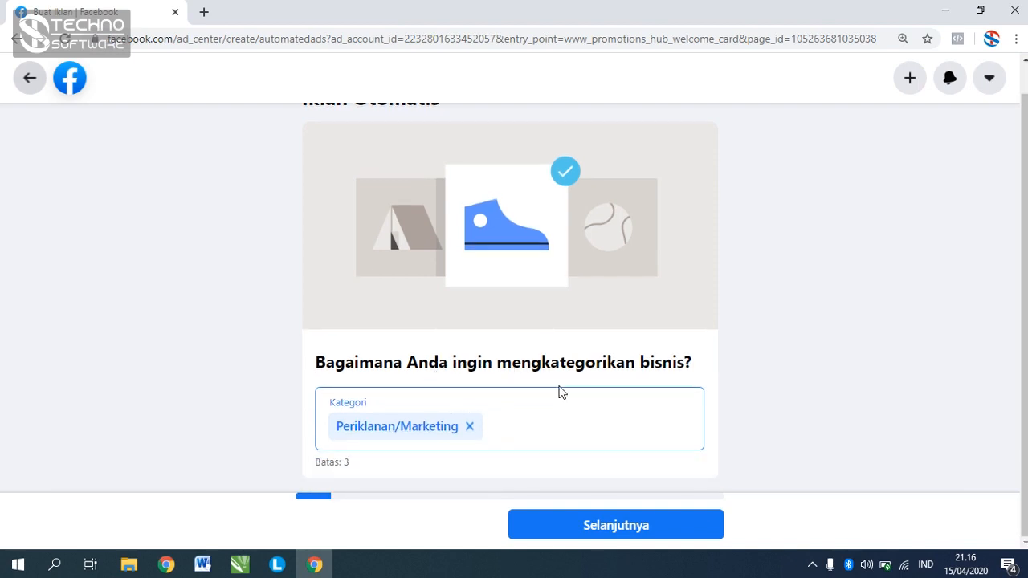
{"action": "left_click", "coordinate": [515, 430]}
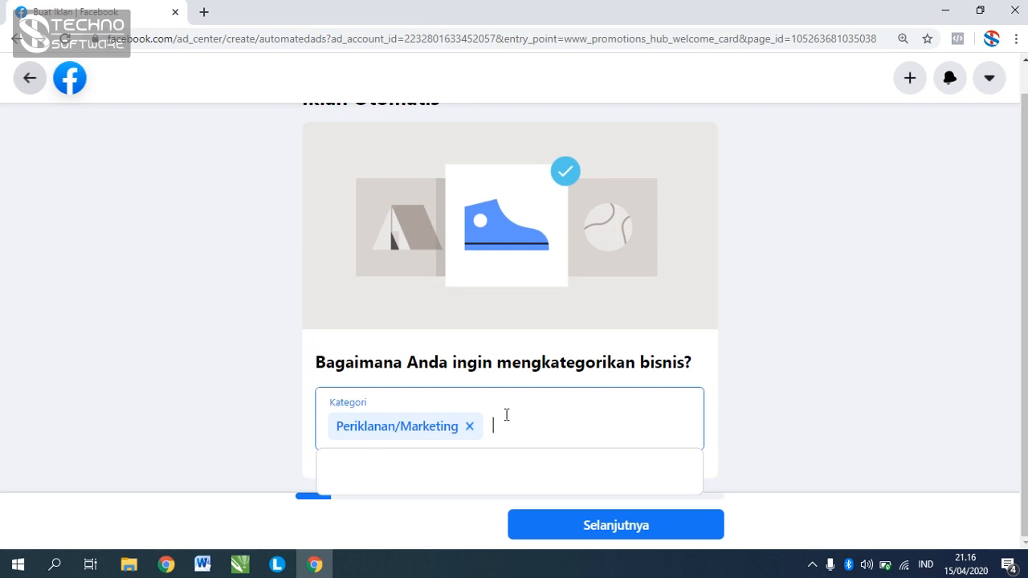
{"action": "left_click", "coordinate": [641, 526]}
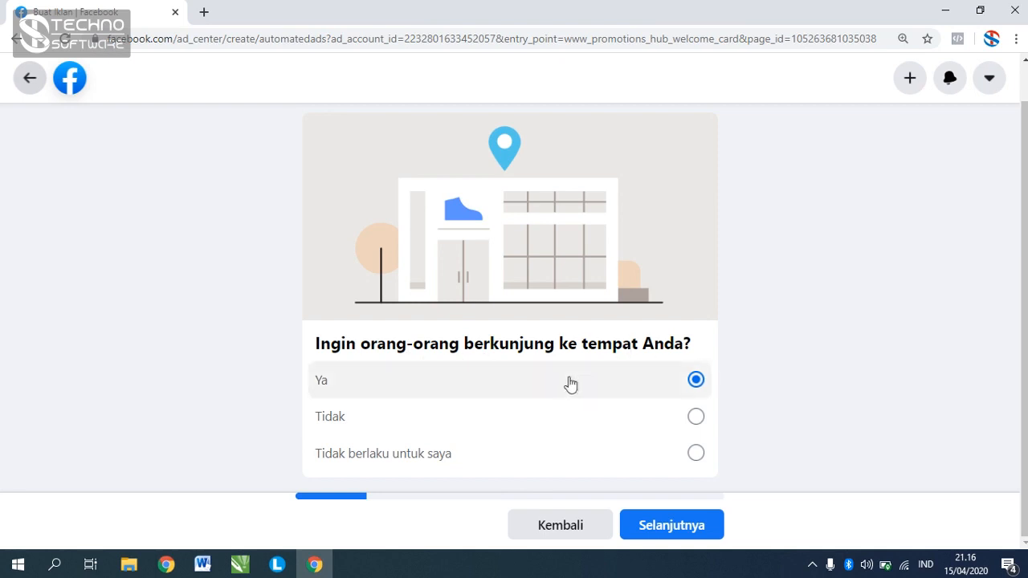
{"action": "left_click", "coordinate": [675, 376]}
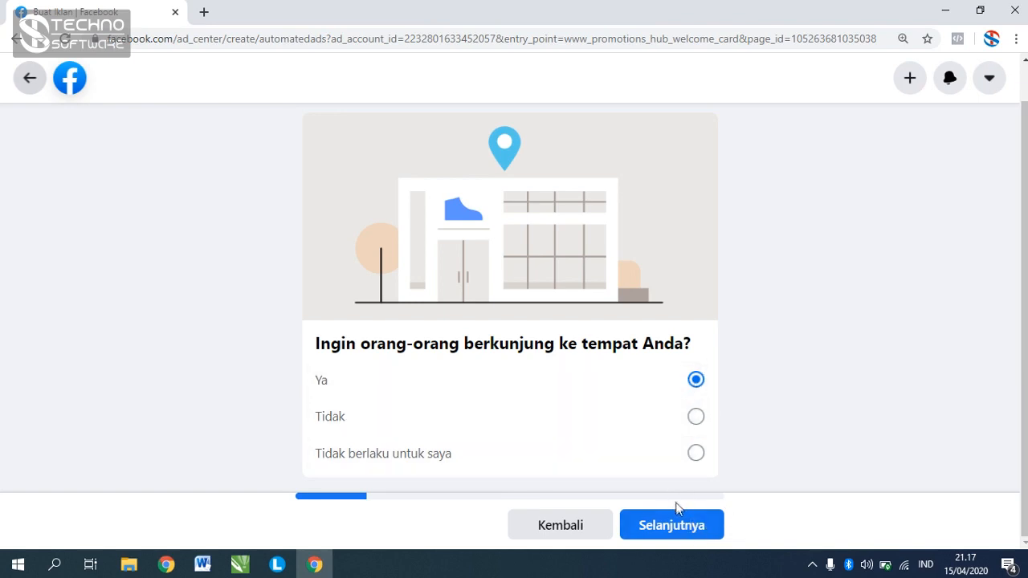
{"action": "left_click", "coordinate": [681, 530]}
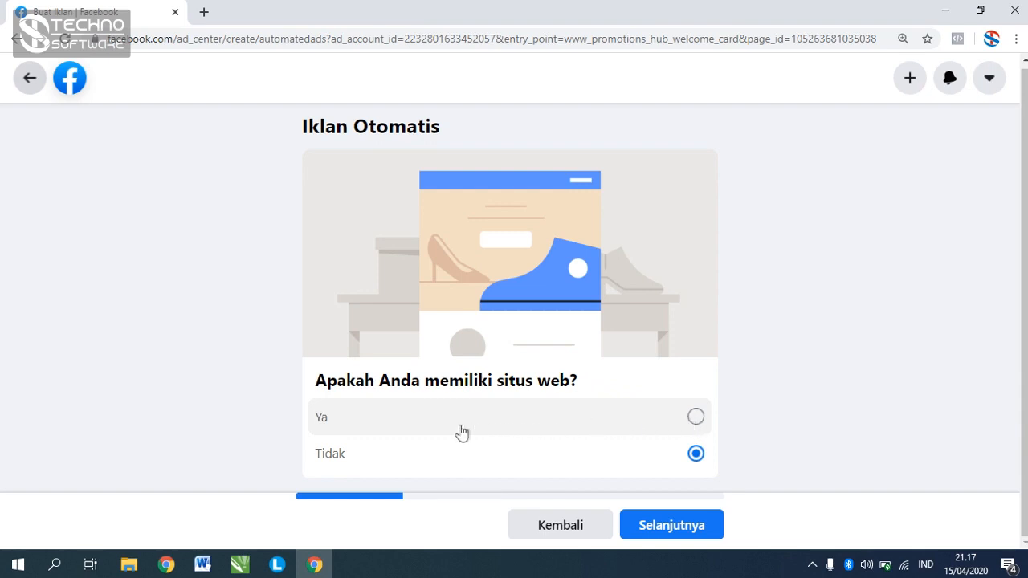
Answer Tidak to having a website and Ya to wanting people to get in contact.
{"action": "left_click", "coordinate": [689, 421]}
{"action": "left_click", "coordinate": [688, 458]}
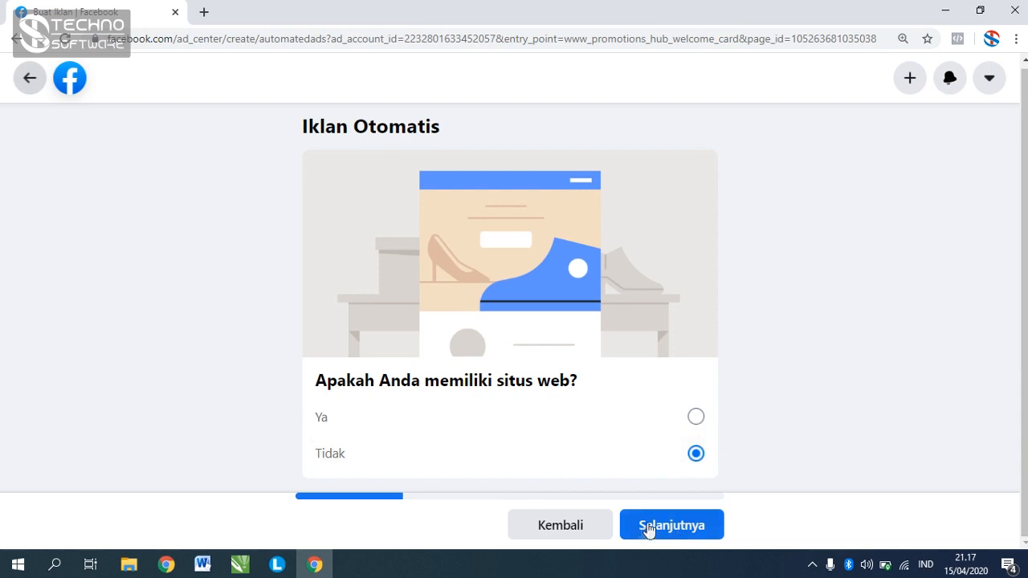
{"action": "left_click", "coordinate": [687, 533]}
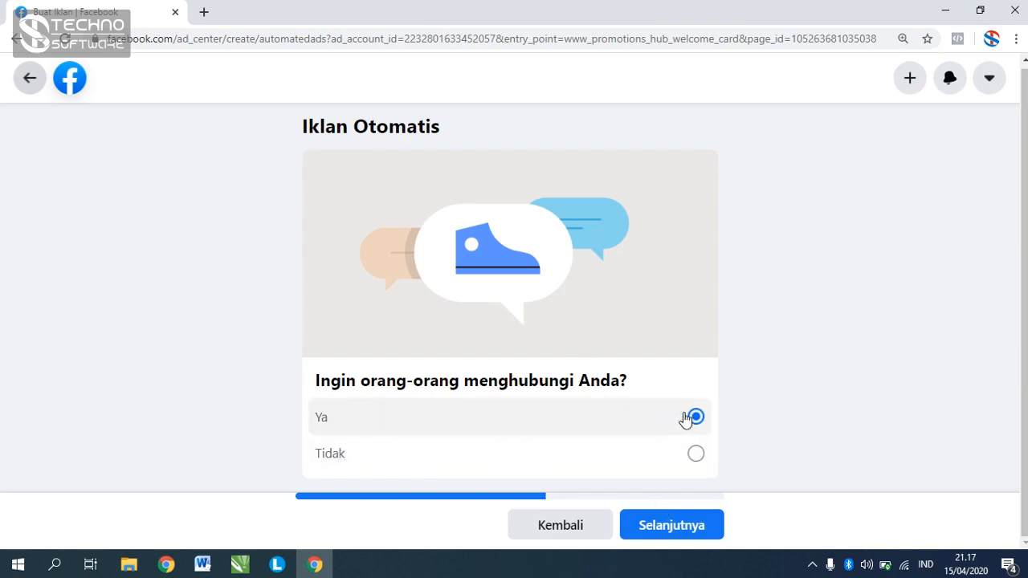
{"action": "left_click", "coordinate": [646, 416]}
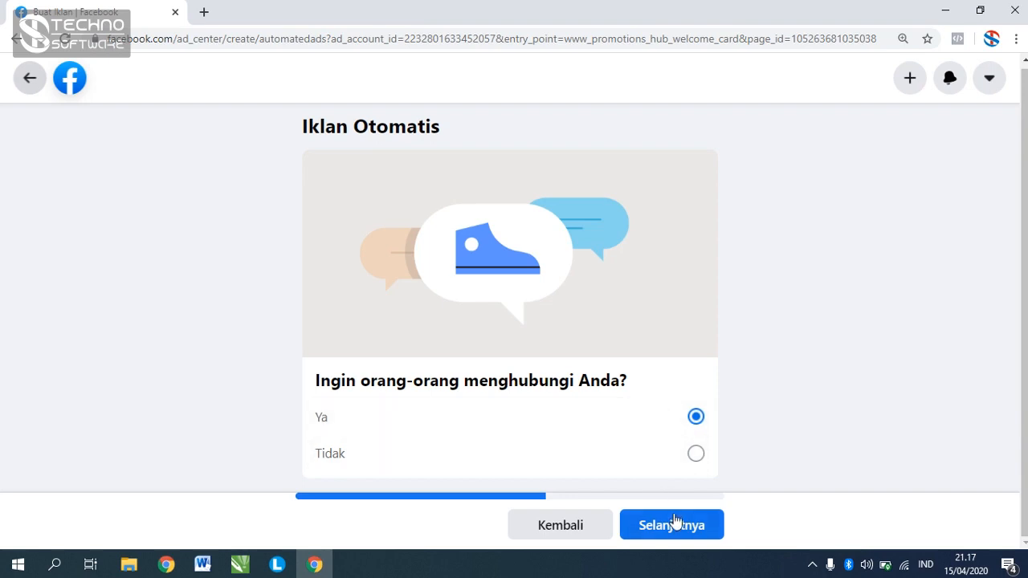
{"action": "left_click", "coordinate": [698, 530]}
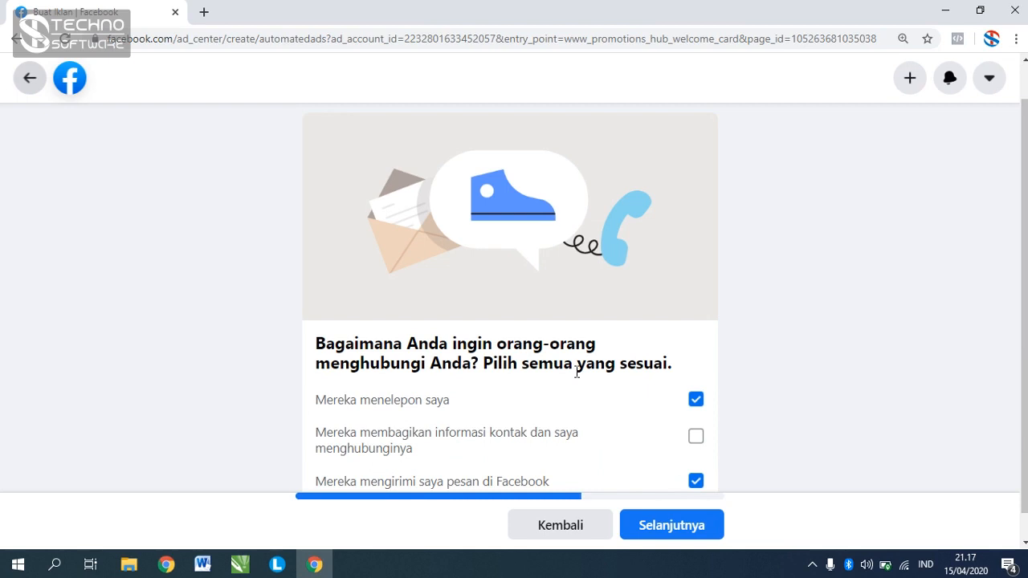
Choose phone calls and Facebook messages as the contact methods, leave contact-information sharing unselected, and continue to the interests question.
{"action": "left_click", "coordinate": [622, 414]}
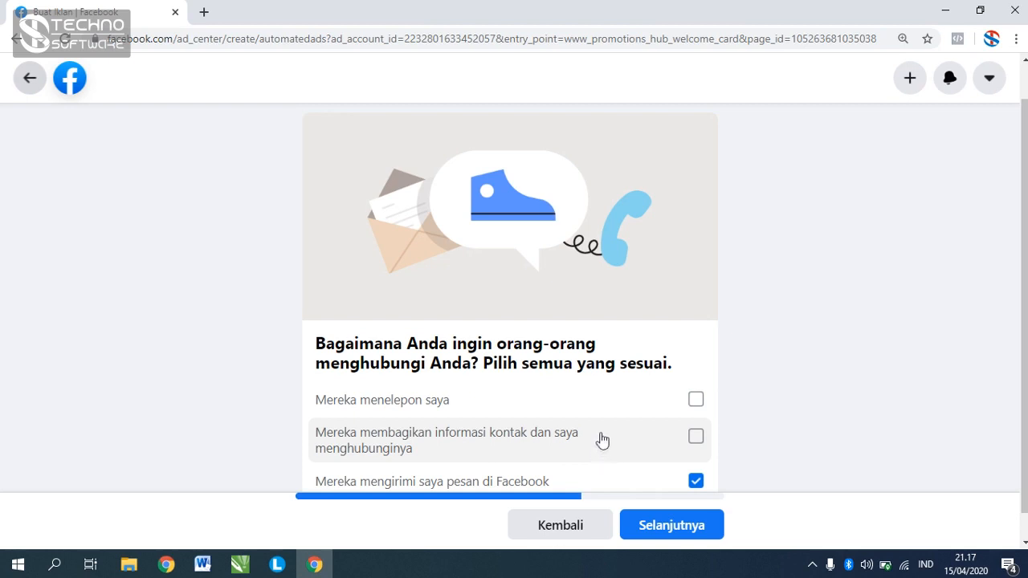
{"action": "scroll", "coordinate": [610, 441], "scroll_direction": "down", "scroll_amount": 1}
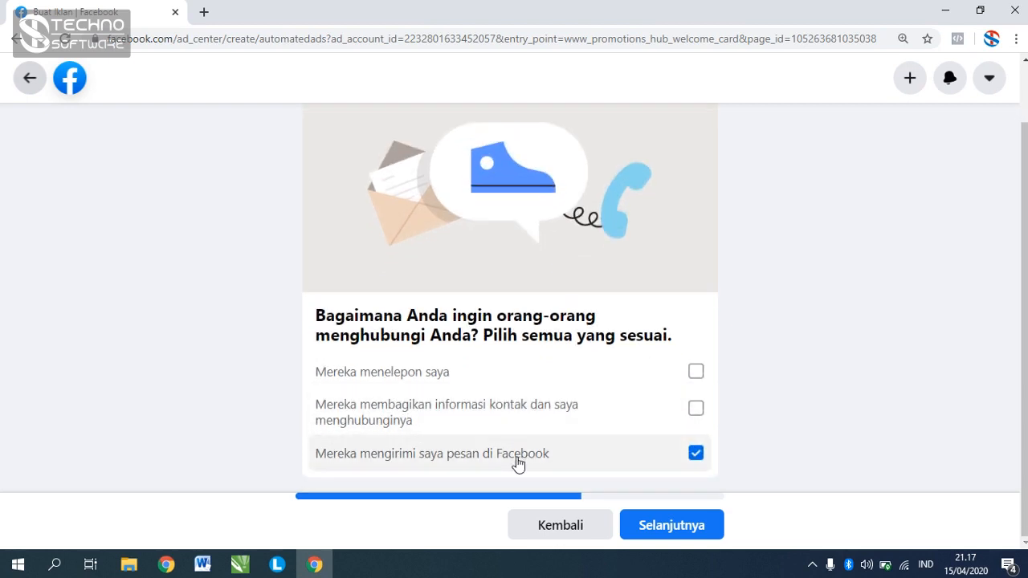
{"action": "left_click", "coordinate": [635, 458]}
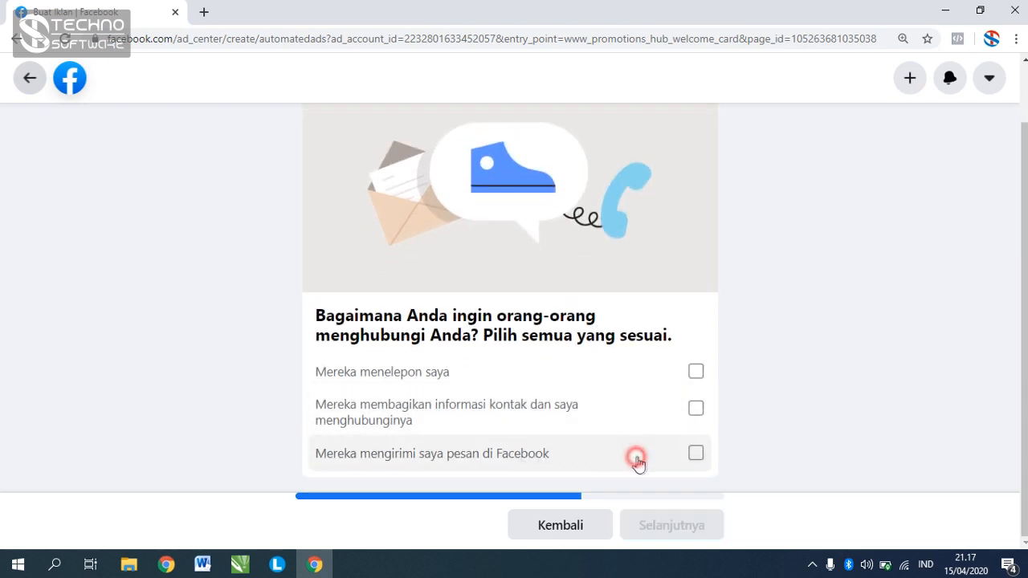
{"action": "left_click", "coordinate": [671, 371]}
{"action": "left_click", "coordinate": [672, 409]}
{"action": "left_click", "coordinate": [668, 450]}
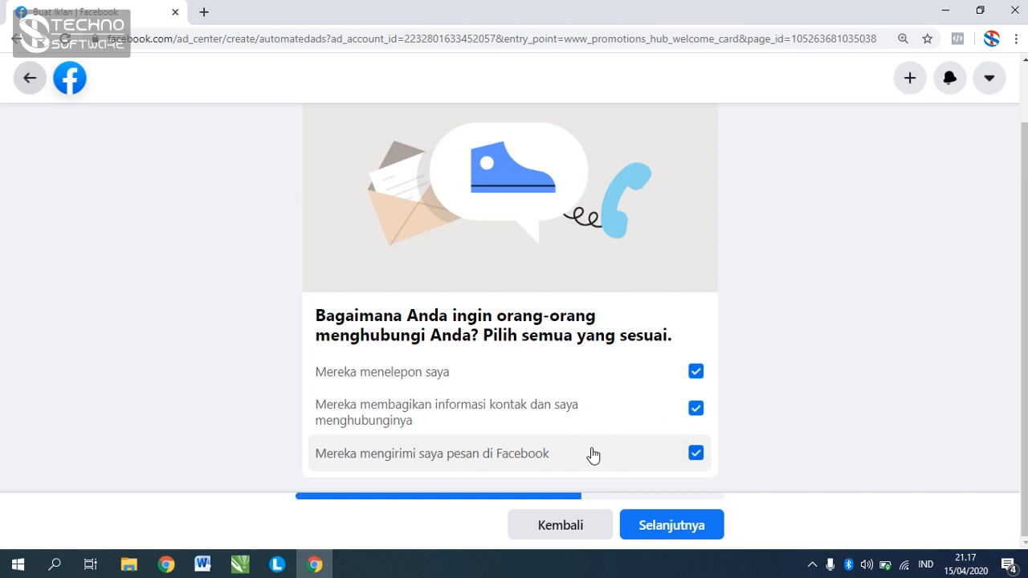
{"action": "left_click", "coordinate": [620, 418]}
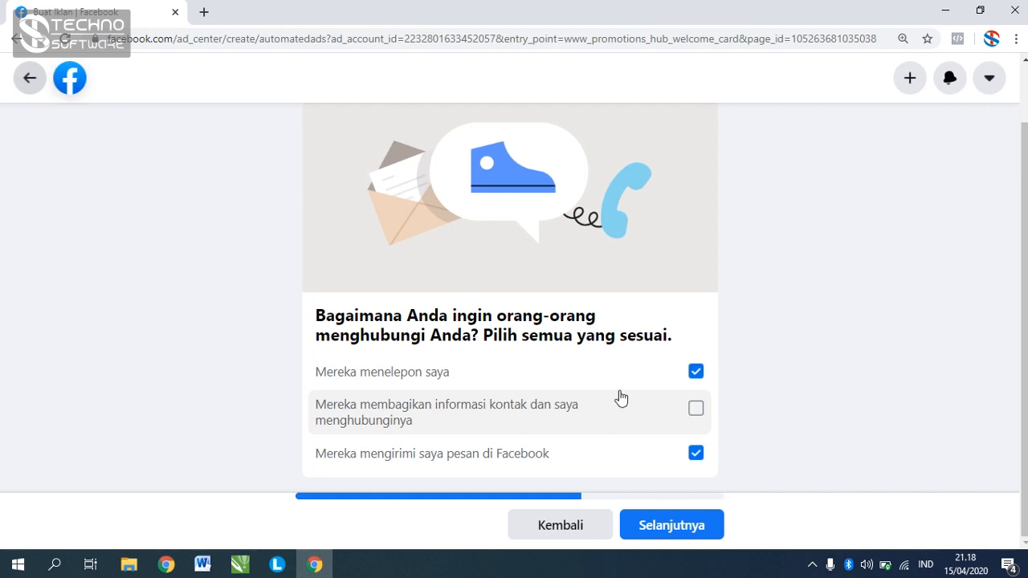
{"action": "left_click", "coordinate": [687, 527]}
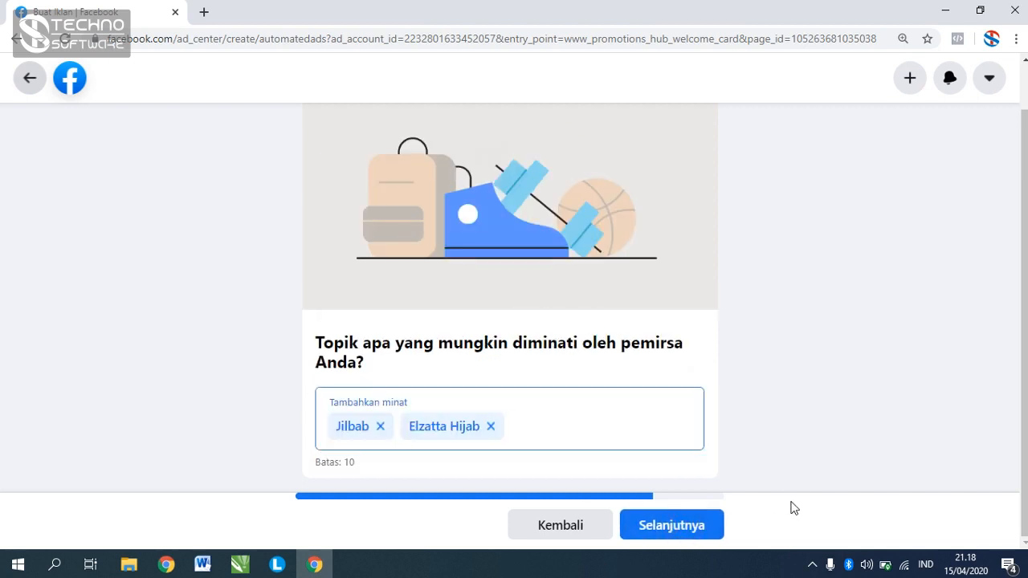
Remove the Elzatta Hijab and Jilbab interests from the audience topics.
{"action": "left_click", "coordinate": [490, 427]}
{"action": "left_click", "coordinate": [381, 427]}
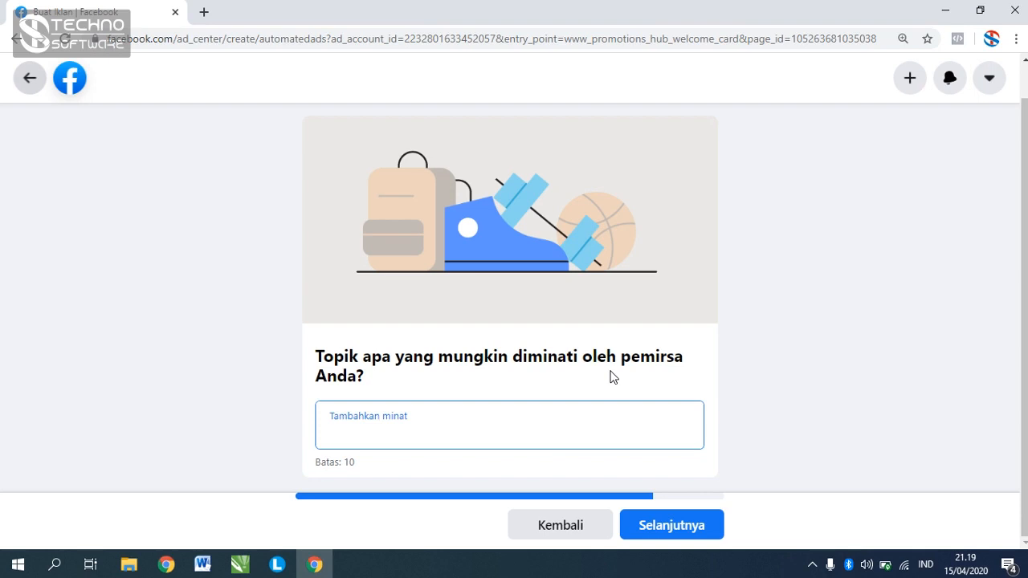
Try to find "gamis" as an audience interest and clear the search text.
{"action": "type", "text": "gam"}
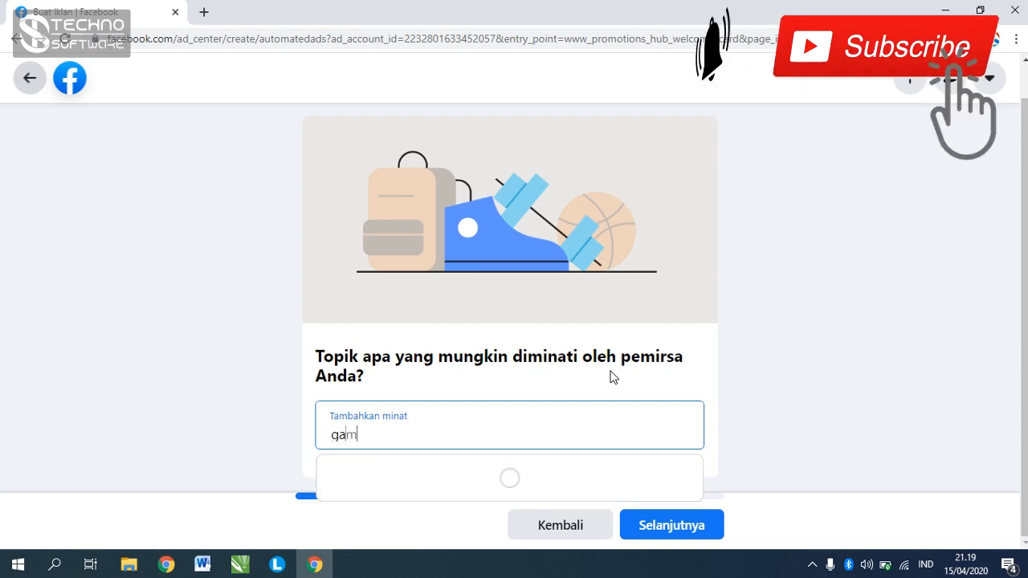
{"action": "type", "text": "is"}
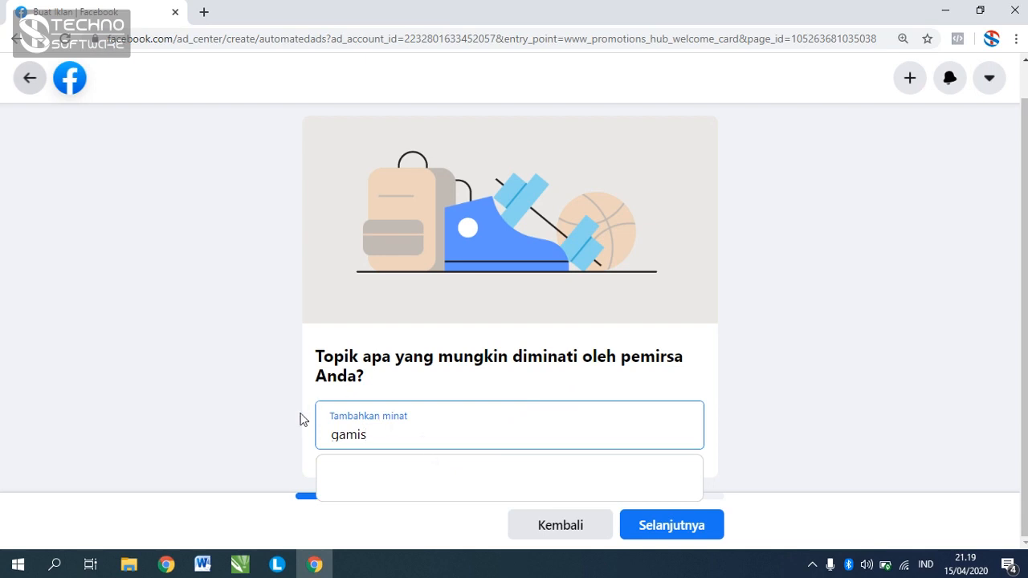
{"action": "left_click", "coordinate": [402, 435]}
{"action": "double_click", "coordinate": [367, 435]}
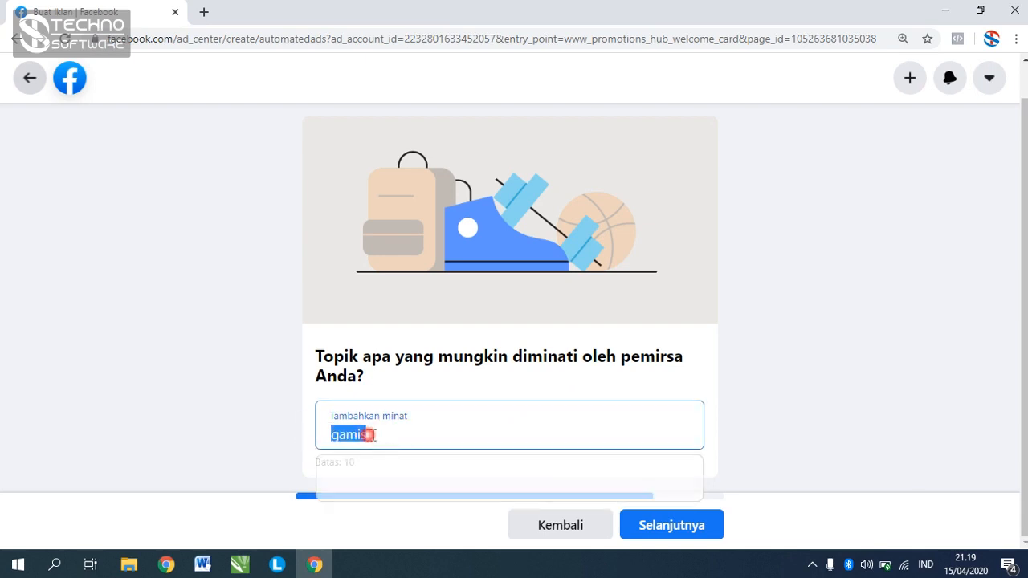
{"action": "left_click", "coordinate": [404, 436]}
{"action": "double_click", "coordinate": [404, 435]}
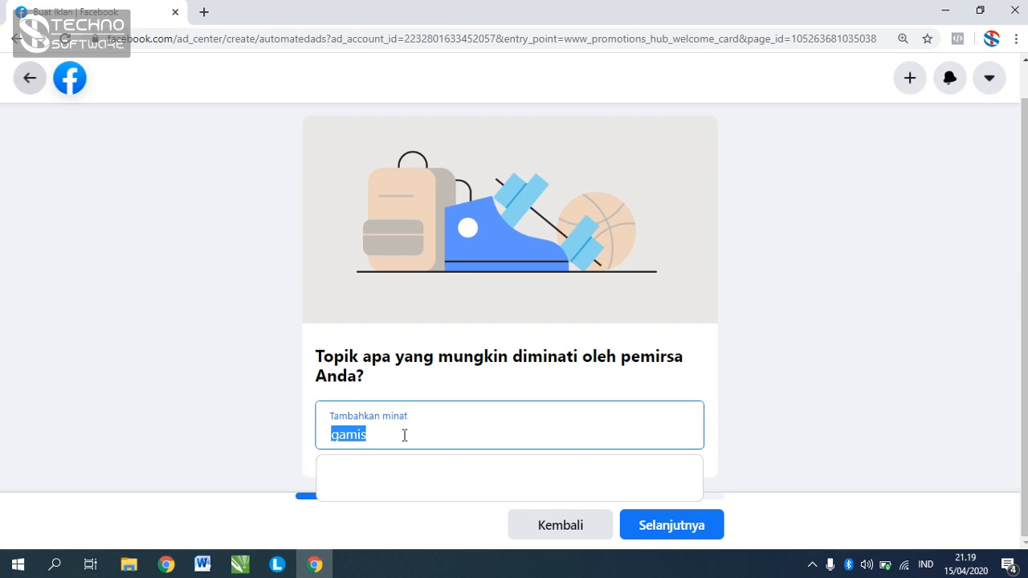
{"action": "key", "text": "BackSpace"}
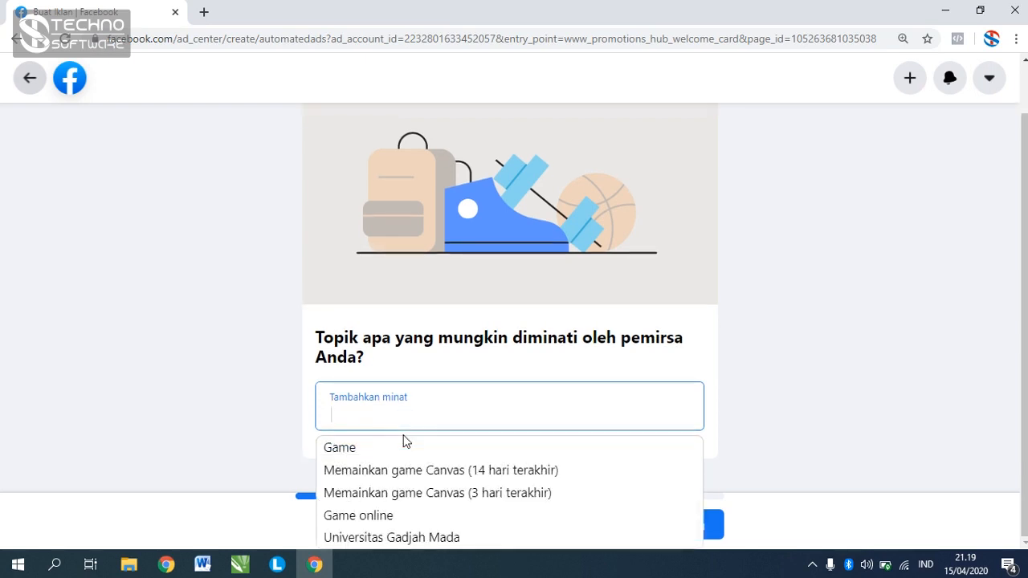
Try out Syariat Islam and Jilbab as audience interests, then remove both.
{"action": "type", "text": "syari"}
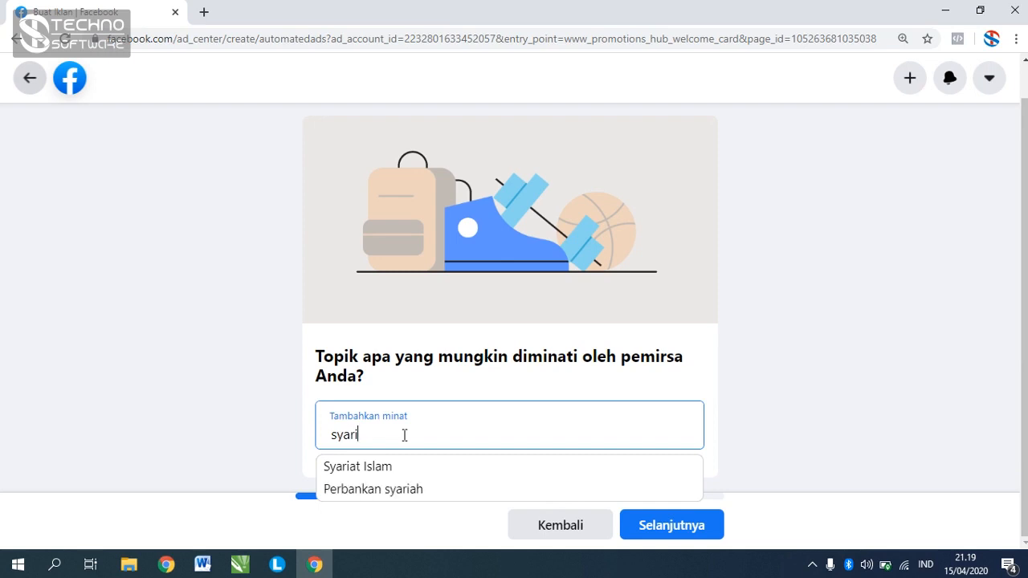
{"action": "left_click", "coordinate": [402, 476]}
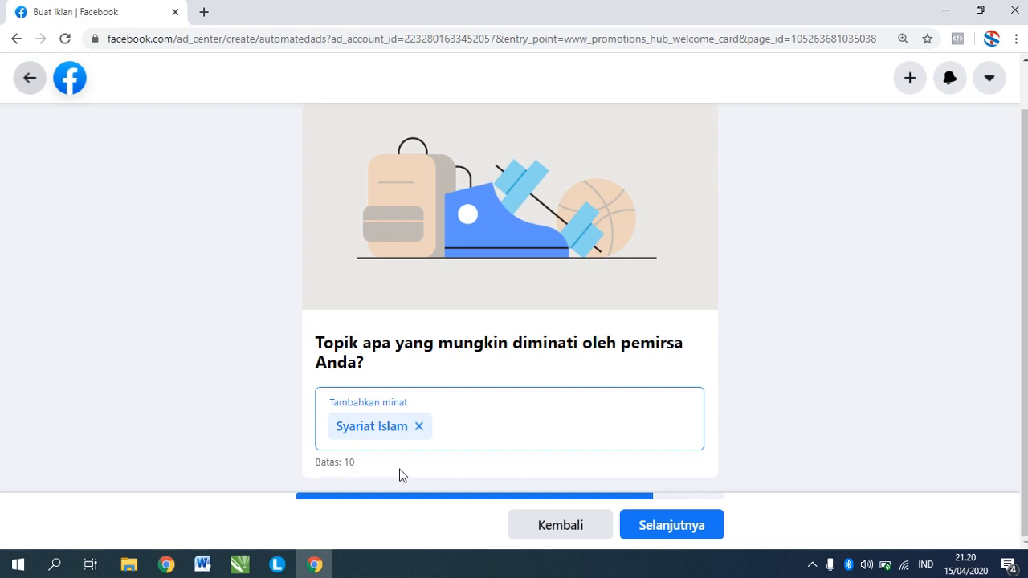
{"action": "type", "text": "jilbab"}
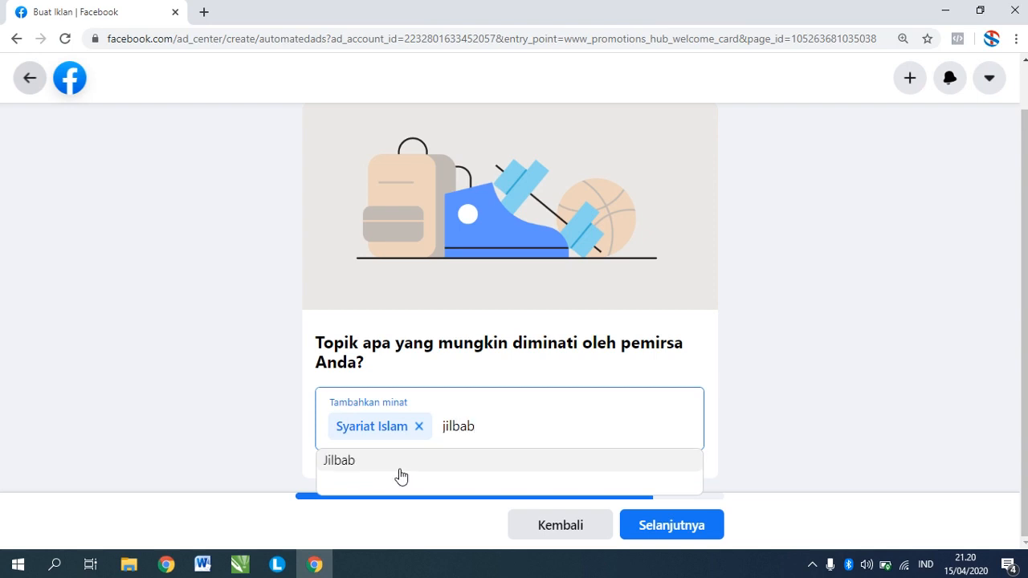
{"action": "left_click", "coordinate": [355, 463]}
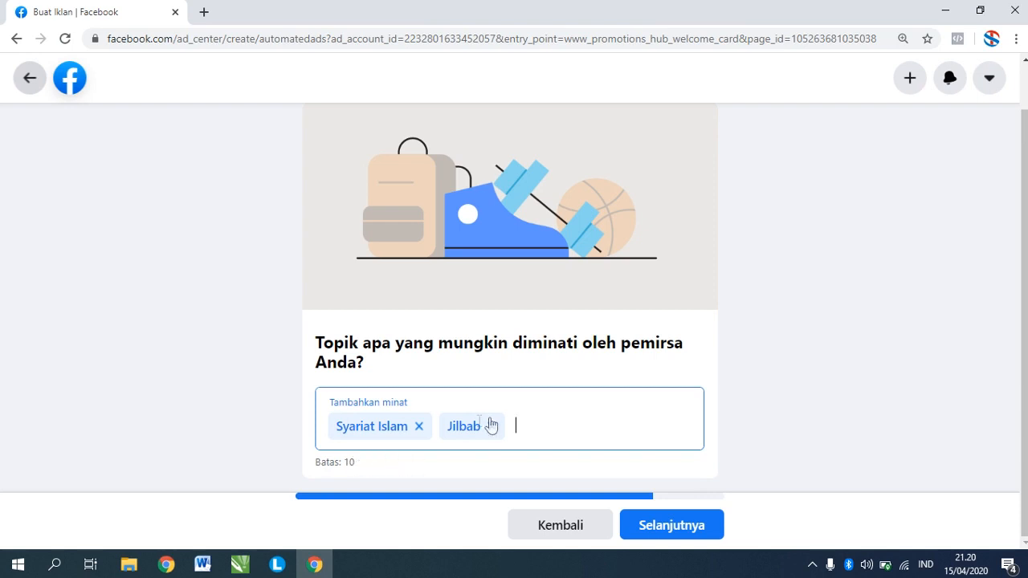
{"action": "left_click", "coordinate": [492, 427]}
{"action": "left_click", "coordinate": [418, 429]}
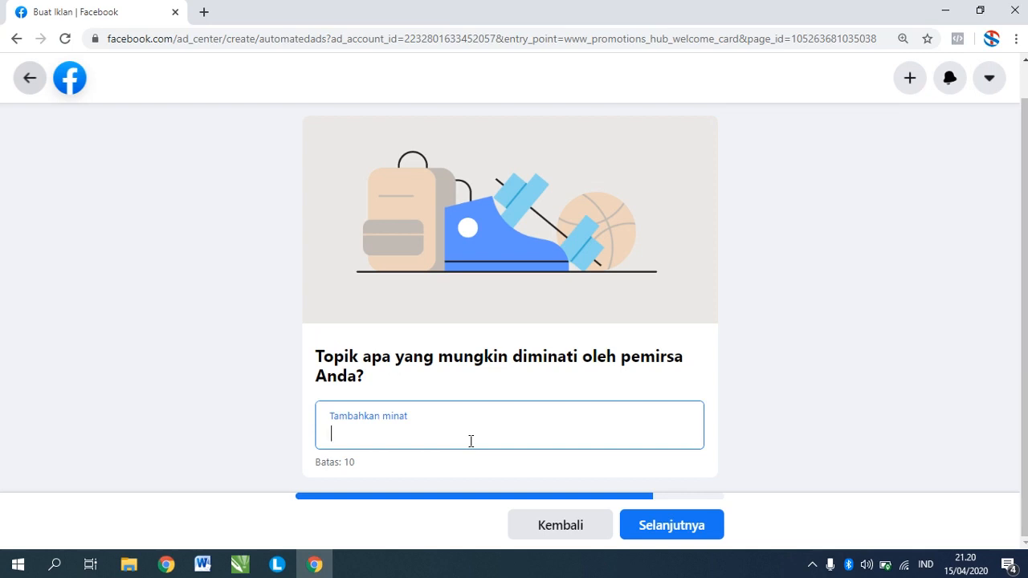
Add Periklanan and Iklan online as audience interests.
{"action": "type", "text": "iklan"}
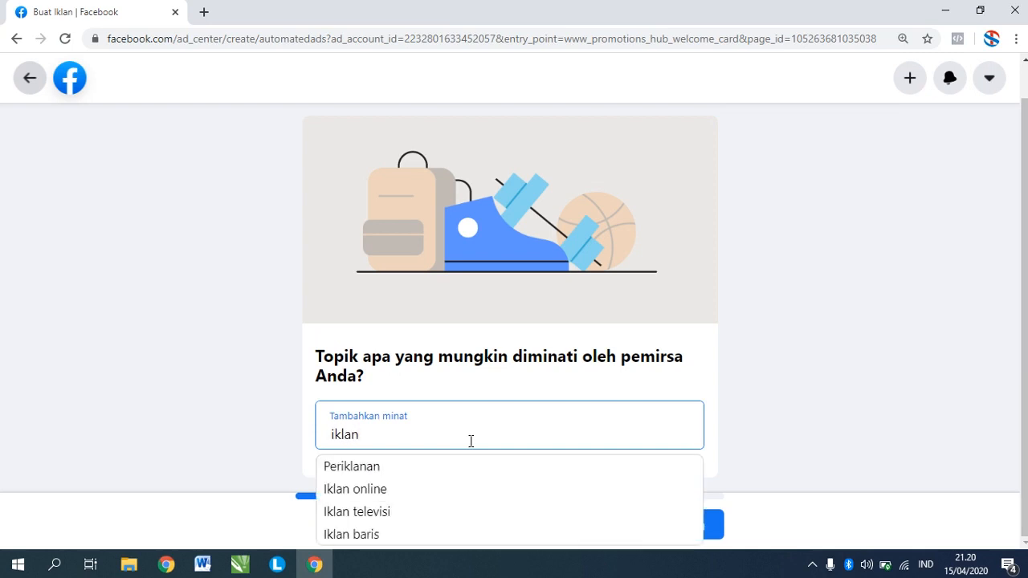
{"action": "left_click", "coordinate": [380, 470]}
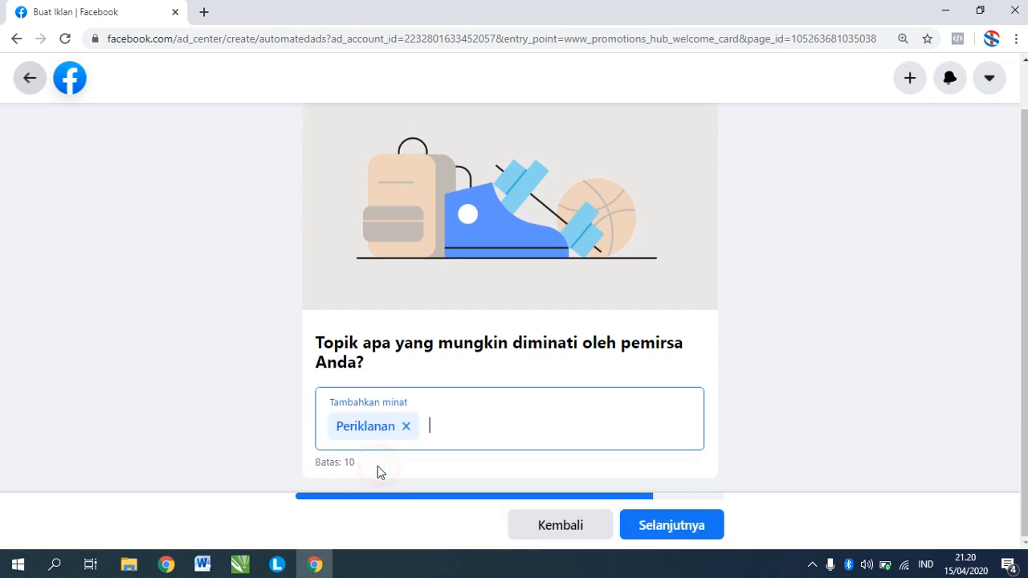
{"action": "type", "text": "iklan"}
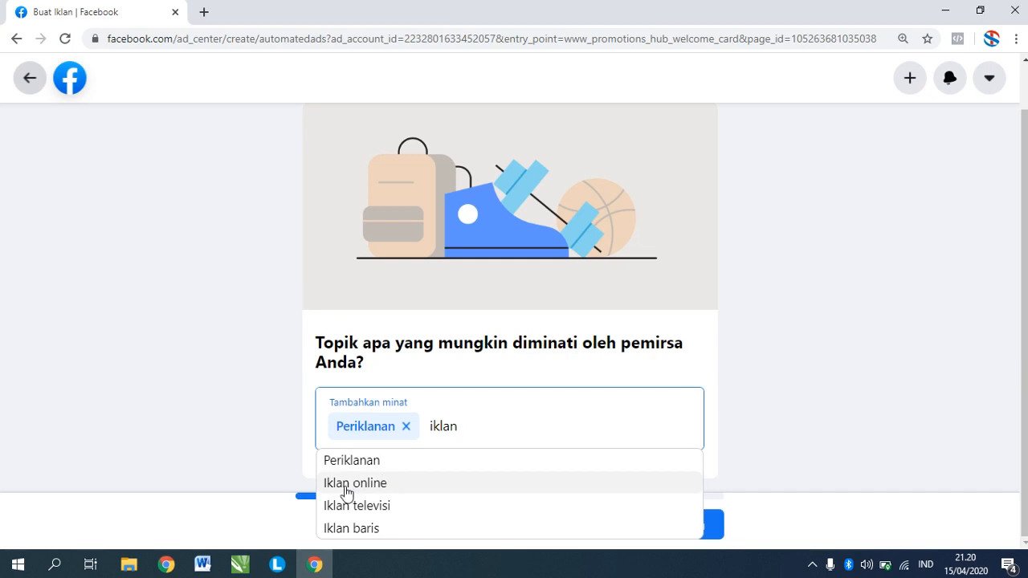
{"action": "left_click", "coordinate": [402, 487]}
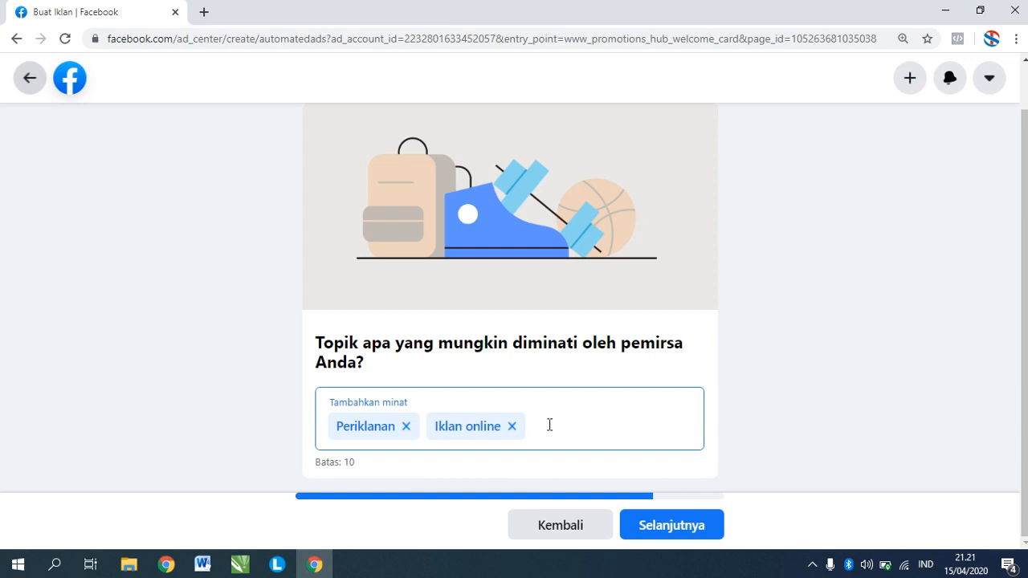
Try to find "online shope" as an audience interest, and shorten the search text to "online".
{"action": "type", "text": "online"}
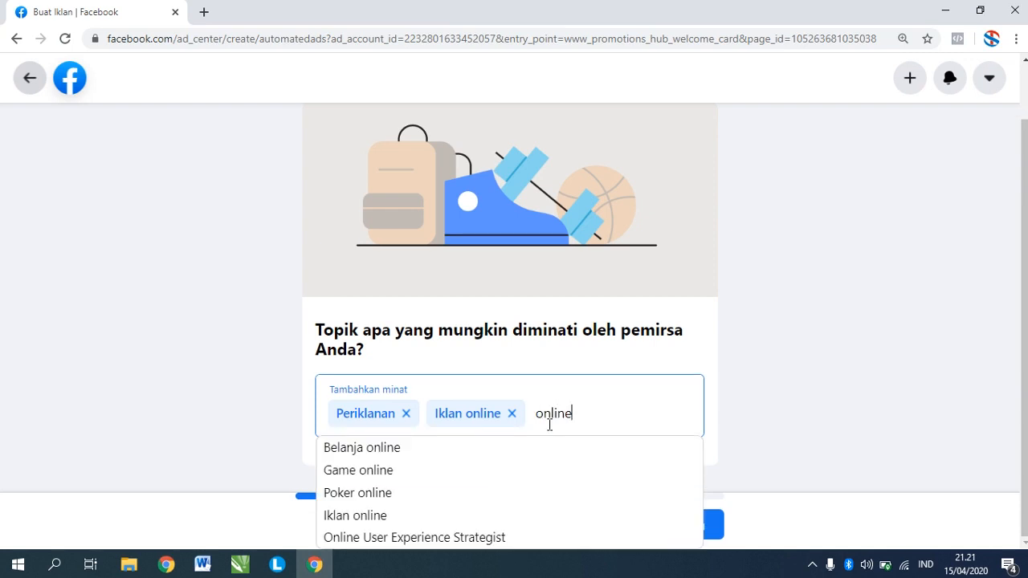
{"action": "type", "text": " shope"}
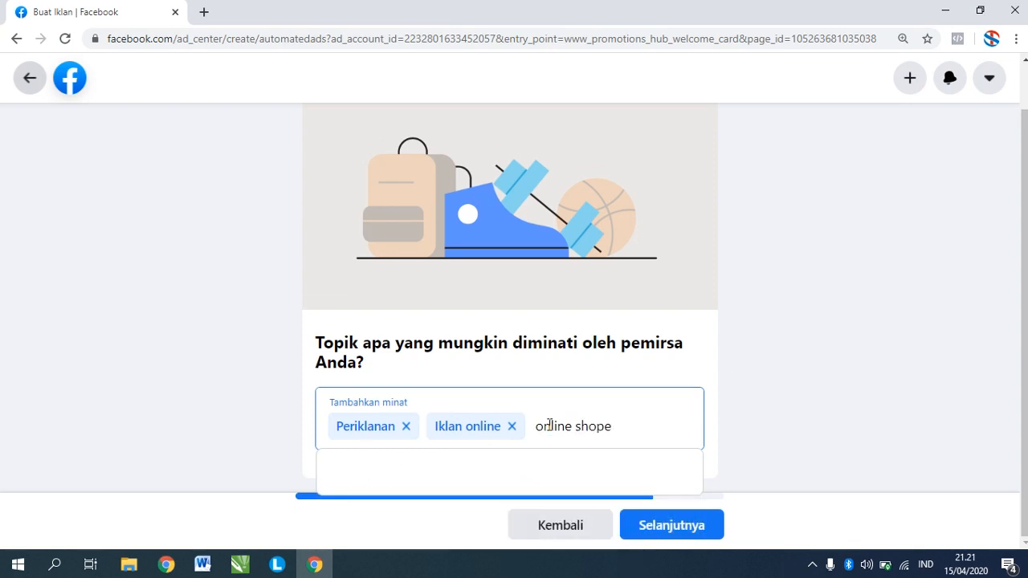
{"action": "key", "text": "BackSpace"}
{"action": "key", "text": "BackSpace"}
{"action": "key", "text": "BackSpace"}
{"action": "key", "text": "BackSpace"}
{"action": "key", "text": "BackSpace"}
{"action": "key", "text": "BackSpace"}
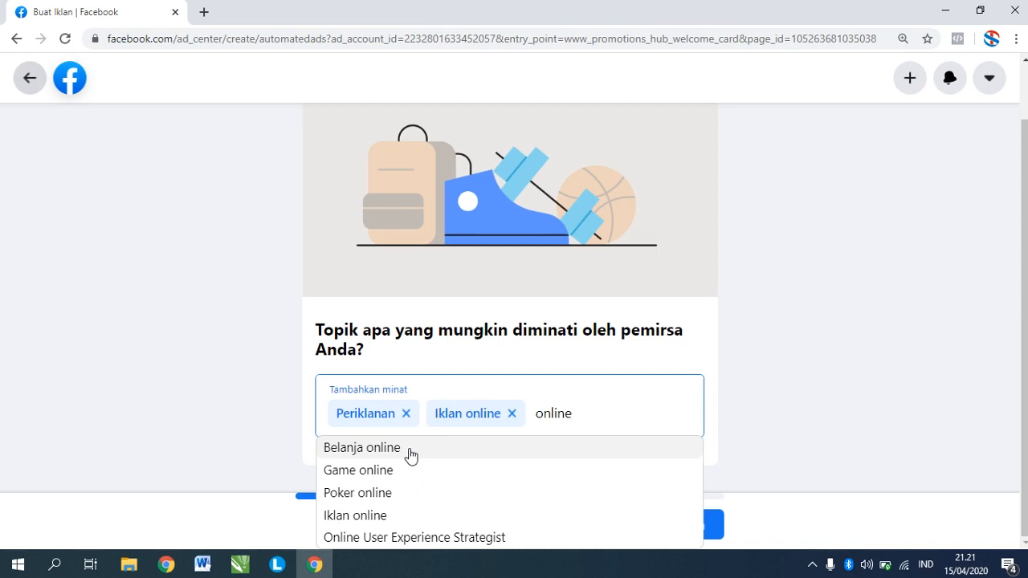
Replace the search text with "wirausaha" and add Wirausaha as an audience interest.
{"action": "double_click", "coordinate": [554, 413]}
{"action": "key", "text": "BackSpace"}
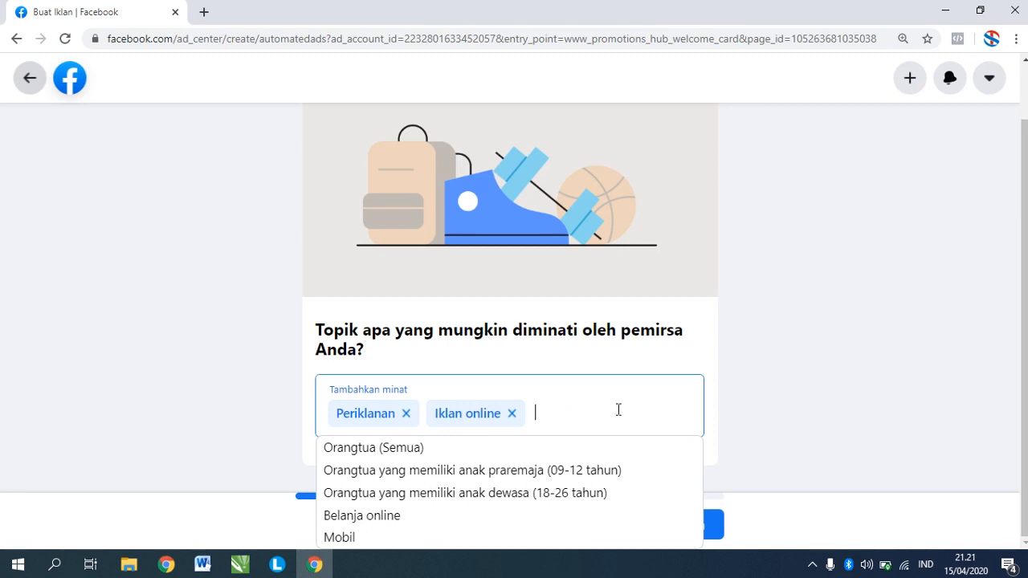
{"action": "type", "text": "wirausaha"}
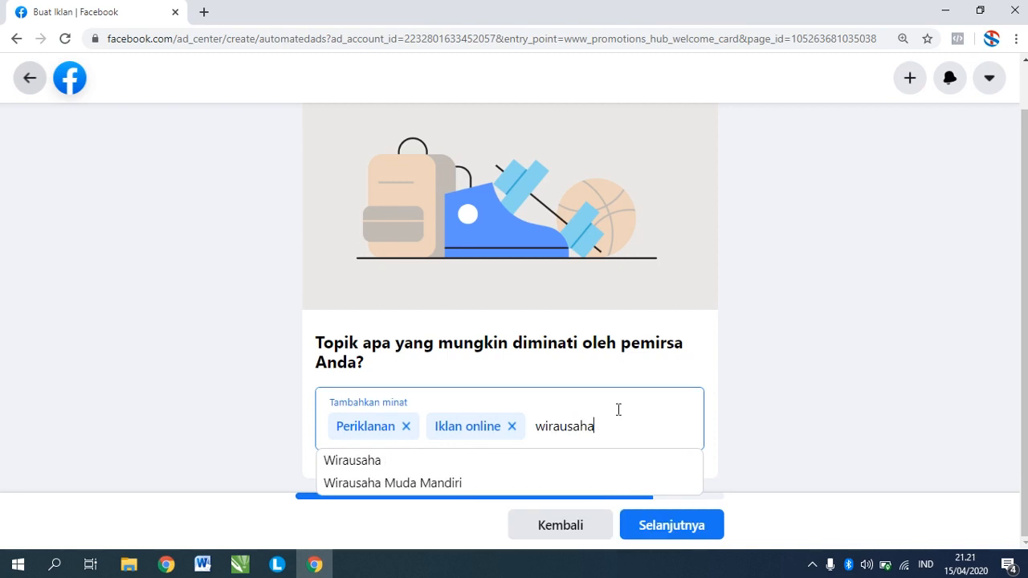
{"action": "left_click", "coordinate": [375, 471]}
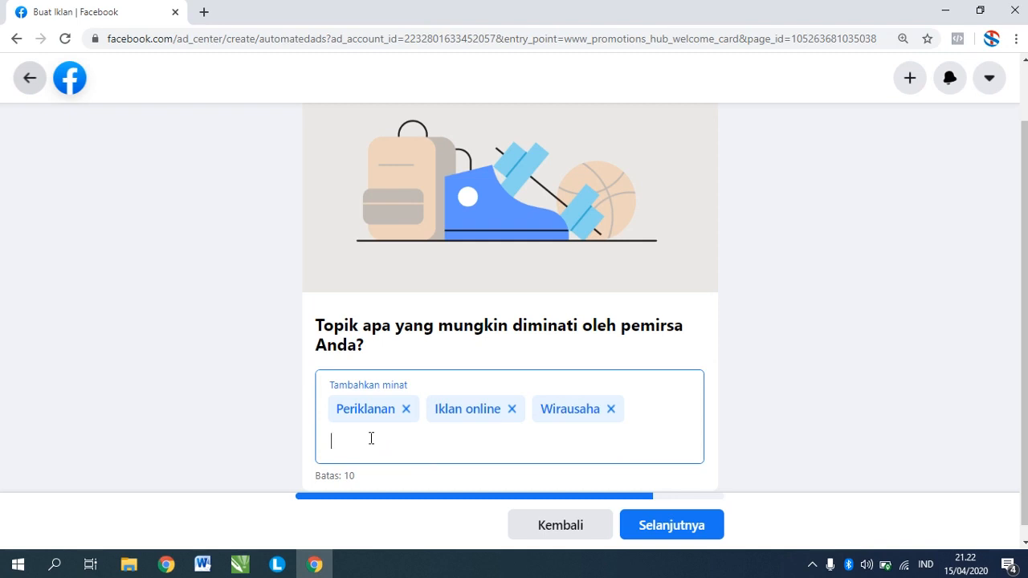
Try to find "olshop" as an audience interest, clear the search text and look through the suggested interests.
{"action": "type", "text": "olshop"}
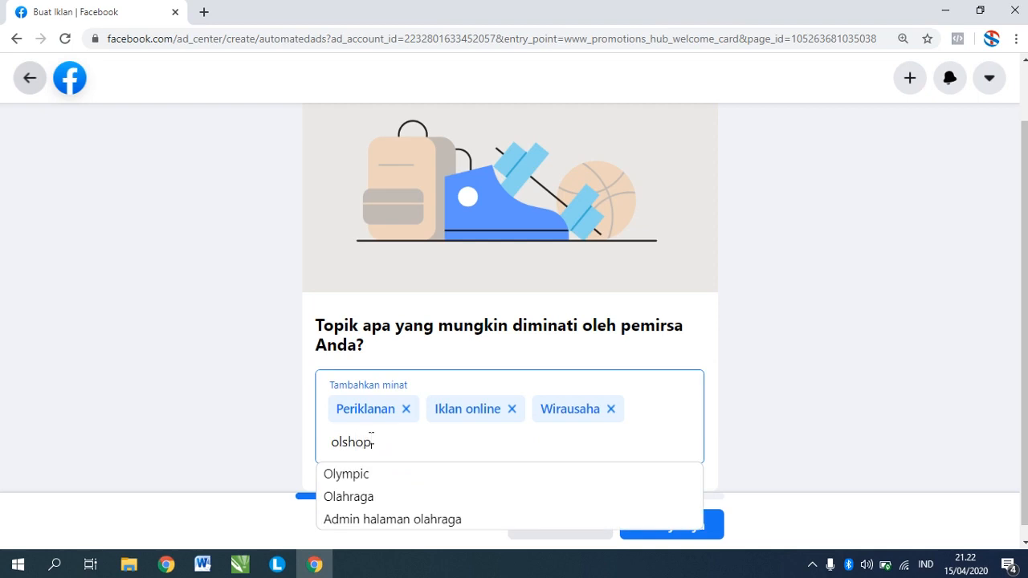
{"action": "double_click", "coordinate": [388, 443]}
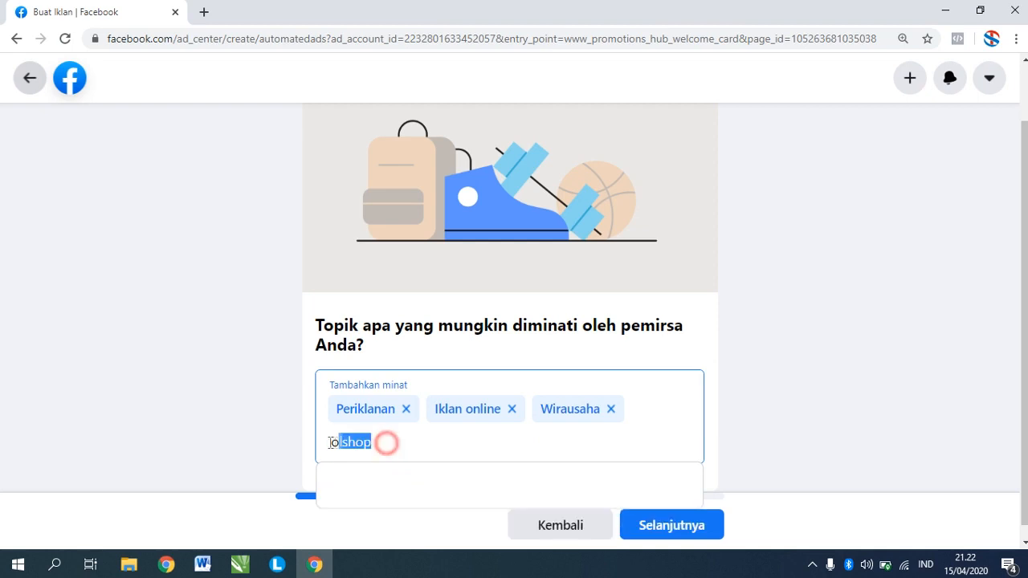
{"action": "key", "text": "BackSpace"}
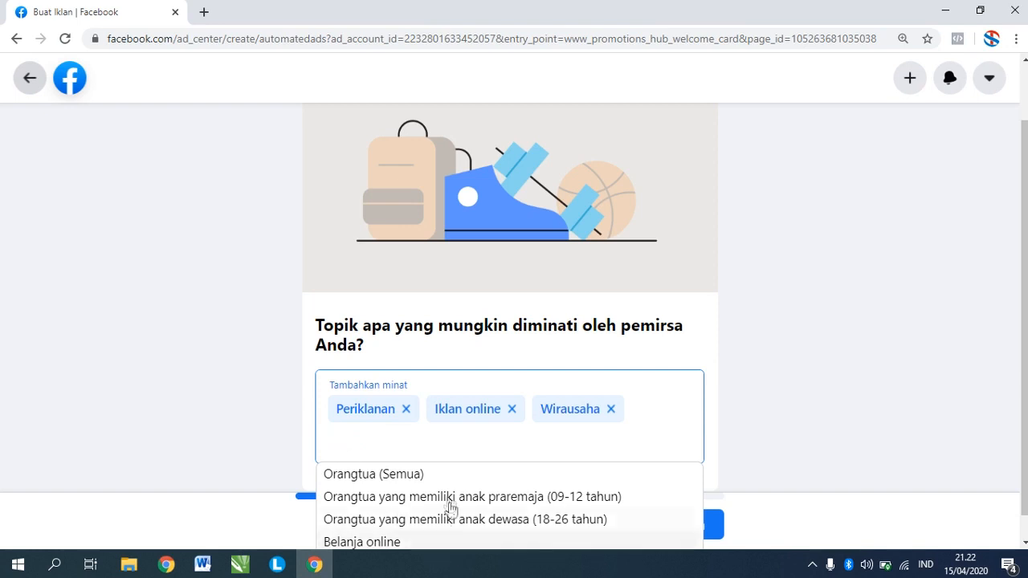
{"action": "scroll", "coordinate": [450, 506], "scroll_direction": "down", "scroll_amount": 1}
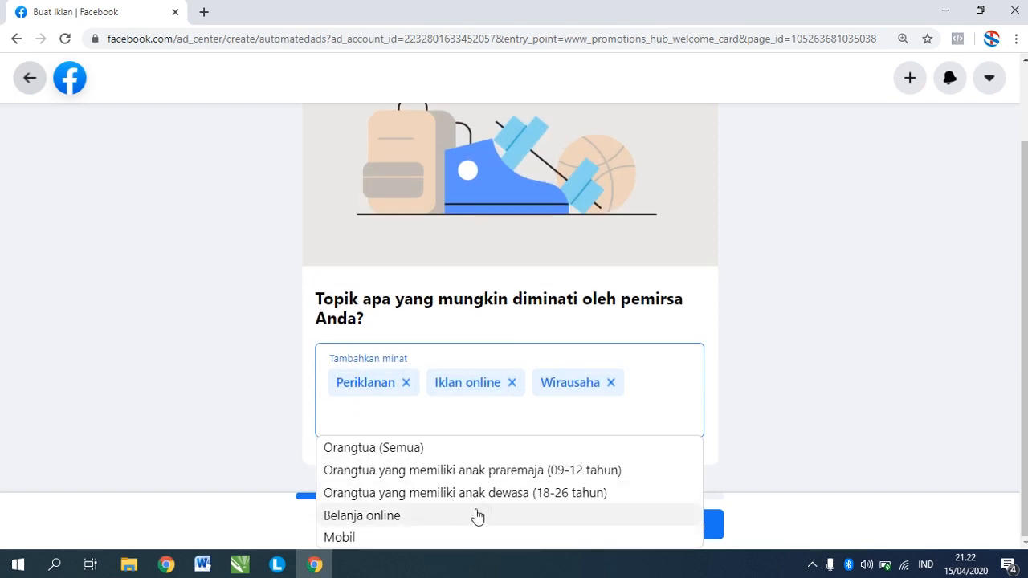
{"action": "left_click", "coordinate": [390, 420]}
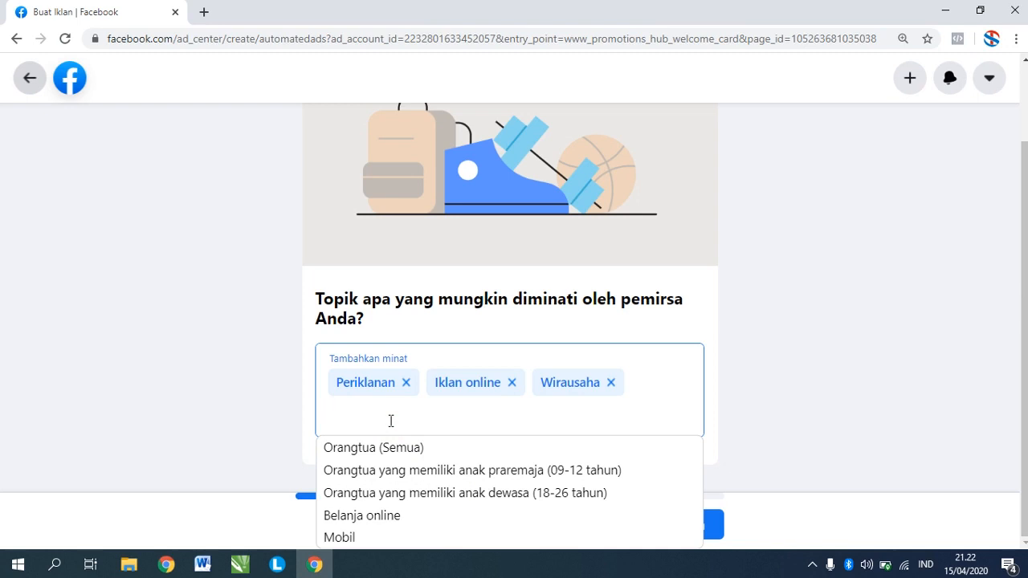
Search the interests for "marketing online" and "online", and add Online-Marketing to the audience topics.
{"action": "type", "text": "marketing"}
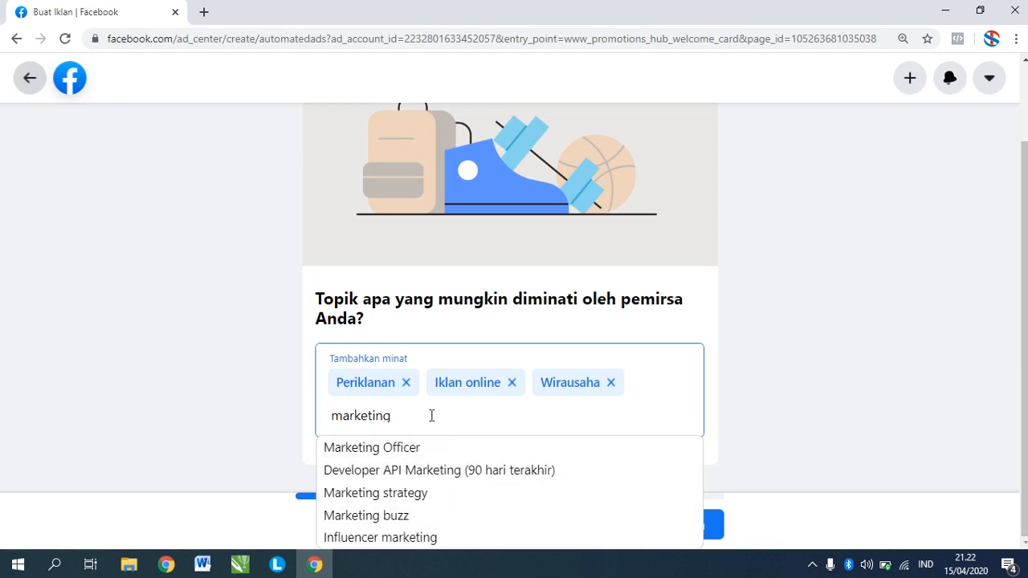
{"action": "type", "text": "nline"}
{"action": "left_click_drag", "start_coordinate": [437, 422], "coordinate": [250, 425]}
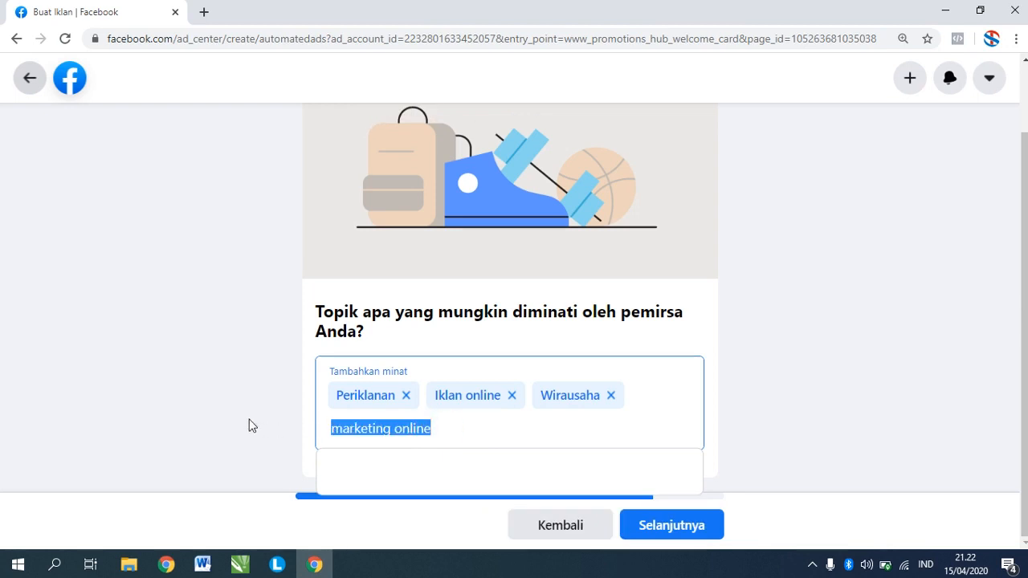
{"action": "type", "text": "online"}
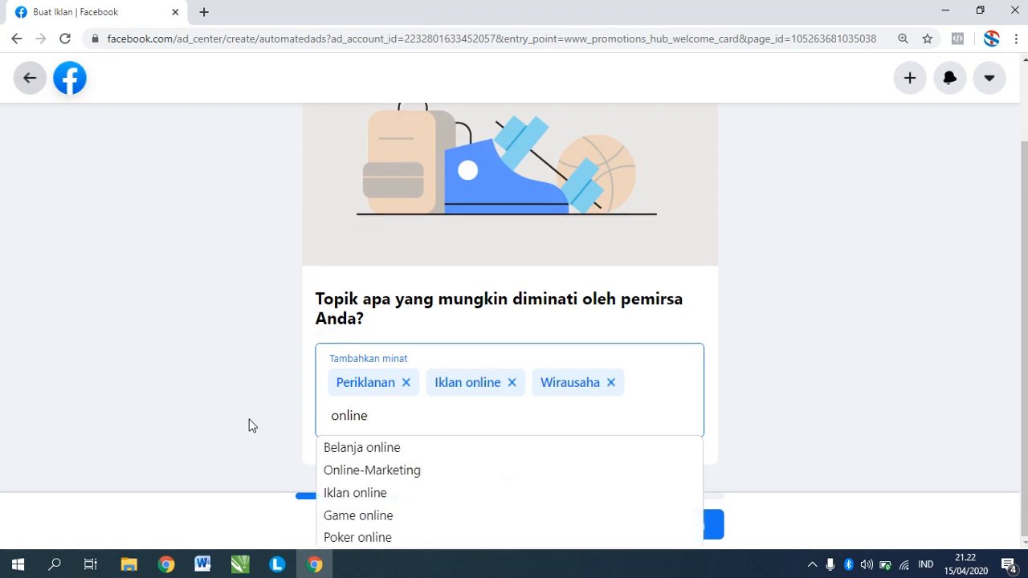
{"action": "key", "text": "BackSpace"}
{"action": "key", "text": "BackSpace"}
{"action": "left_click", "coordinate": [417, 474]}
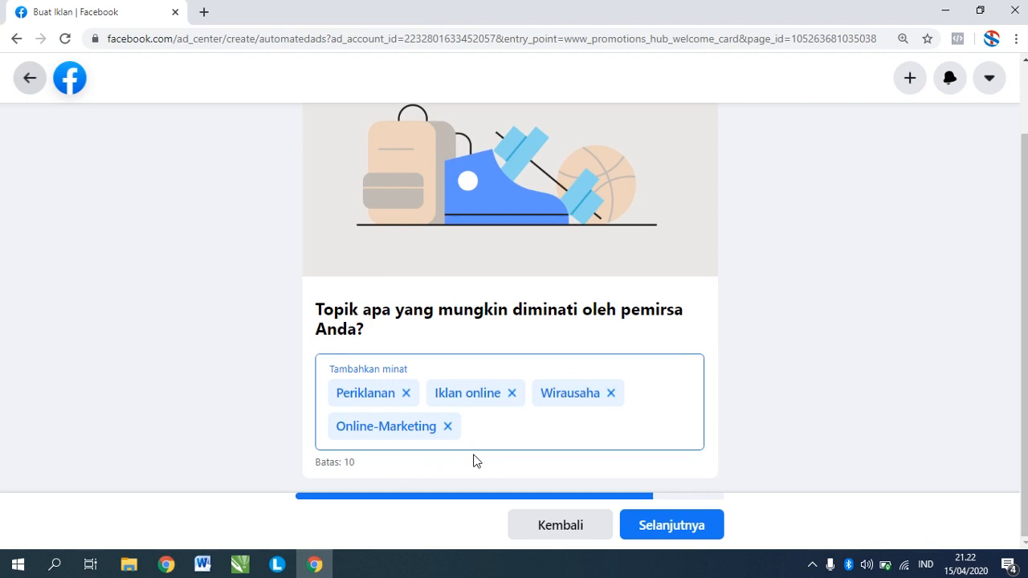
Search the audience interests for "digital" and clear the search text without adding a topic.
{"action": "type", "text": "di"}
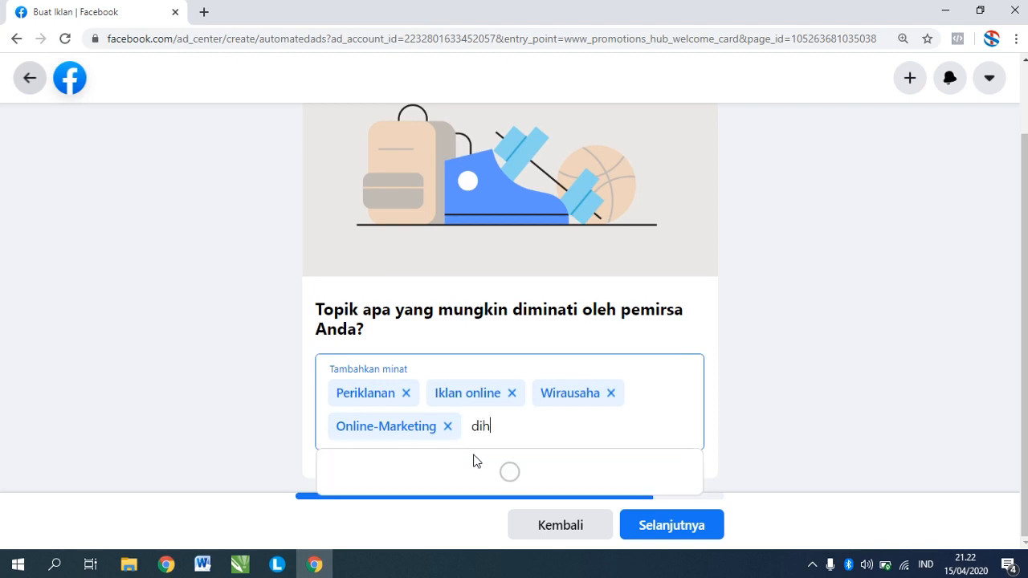
{"action": "type", "text": "gital"}
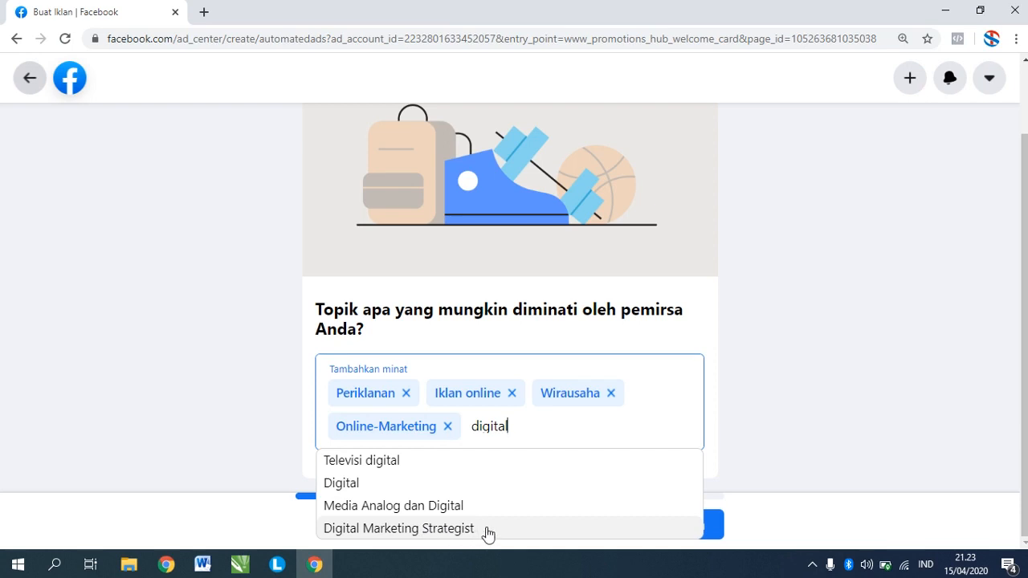
{"action": "left_click_drag", "start_coordinate": [523, 421], "coordinate": [469, 426]}
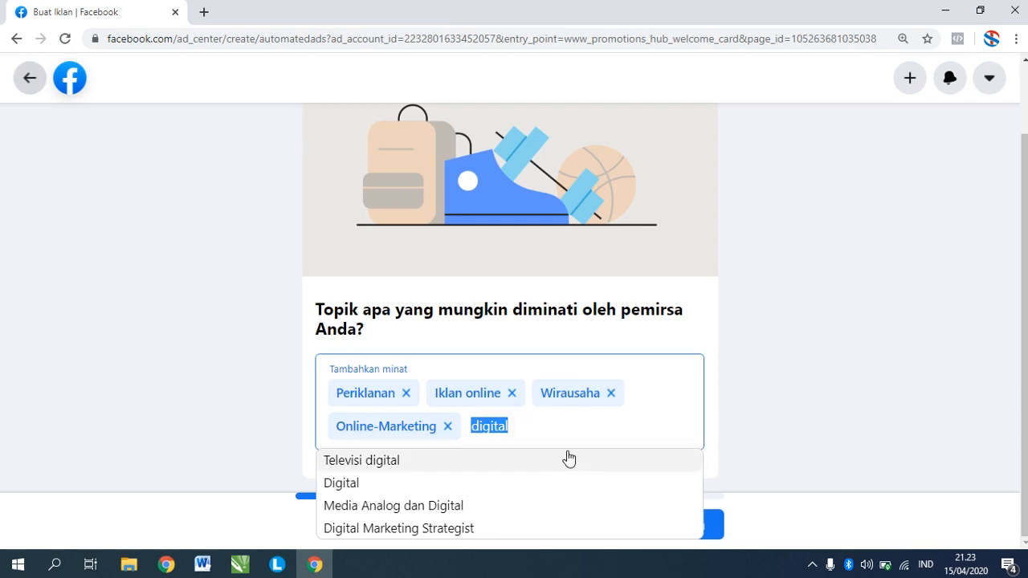
{"action": "key", "text": "BackSpace"}
{"action": "left_click", "coordinate": [733, 420]}
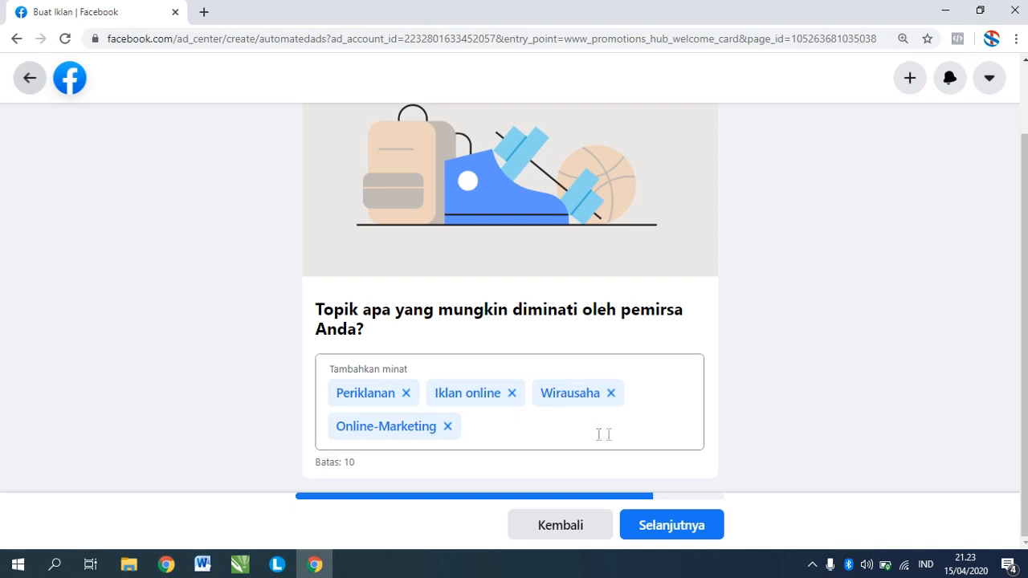
Continue to the ad's photo selection and browse the ad account's images for another picture.
{"action": "left_click", "coordinate": [686, 523]}
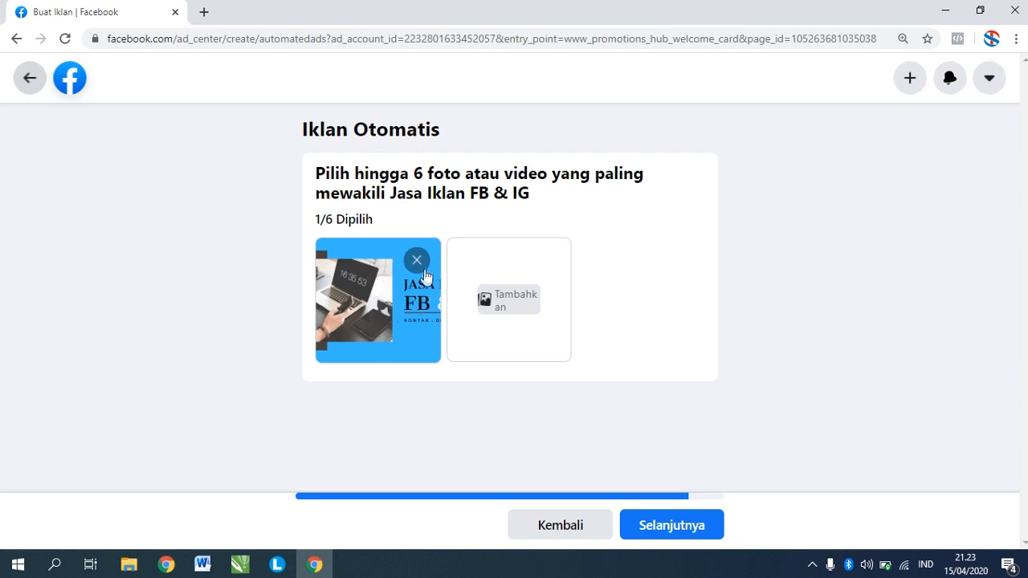
{"action": "left_click", "coordinate": [507, 300]}
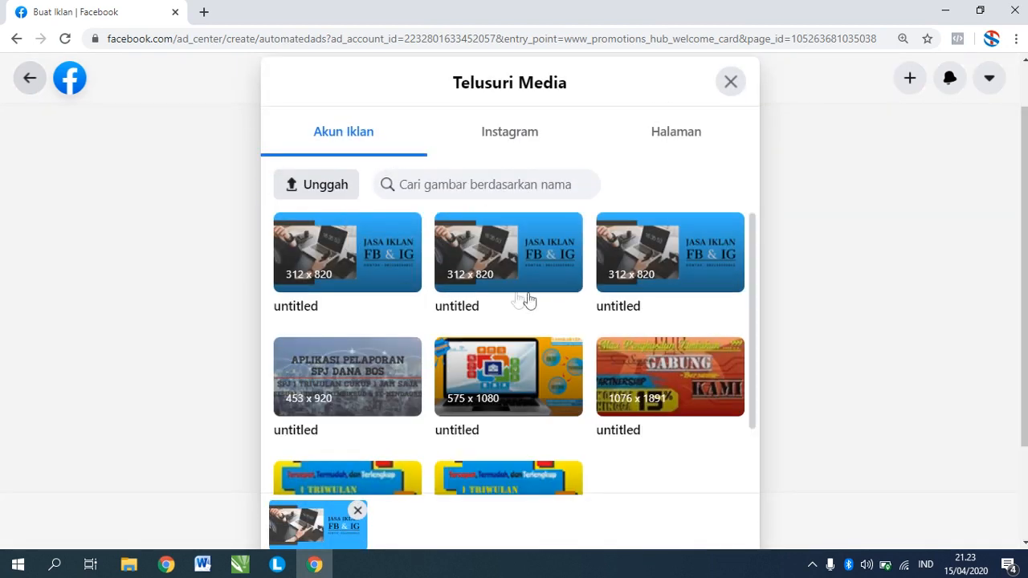
{"action": "scroll", "coordinate": [490, 295], "scroll_direction": "down", "scroll_amount": 2}
{"action": "scroll", "coordinate": [491, 296], "scroll_direction": "up", "scroll_amount": 2}
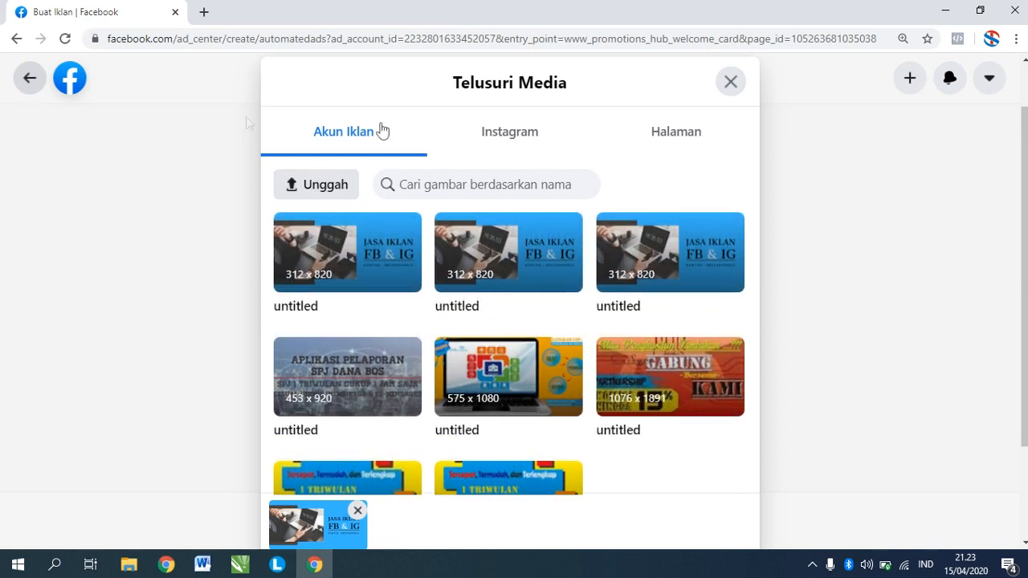
Add the 502 x 960 Jasa Iklan FB & IG picture with the pen and phone from the page's photos.
{"action": "left_click", "coordinate": [700, 137]}
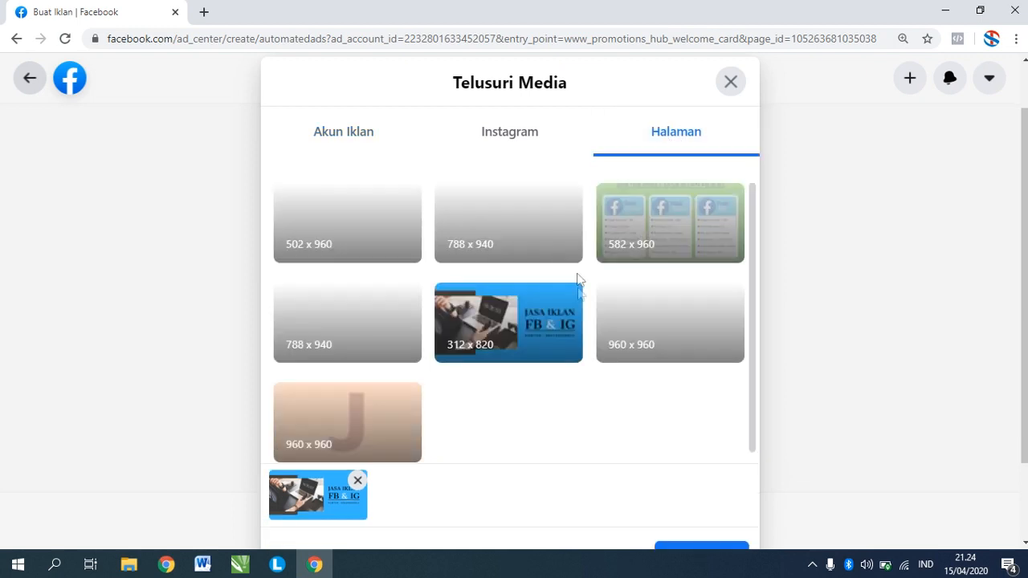
{"action": "scroll", "coordinate": [505, 277], "scroll_direction": "down", "scroll_amount": 2}
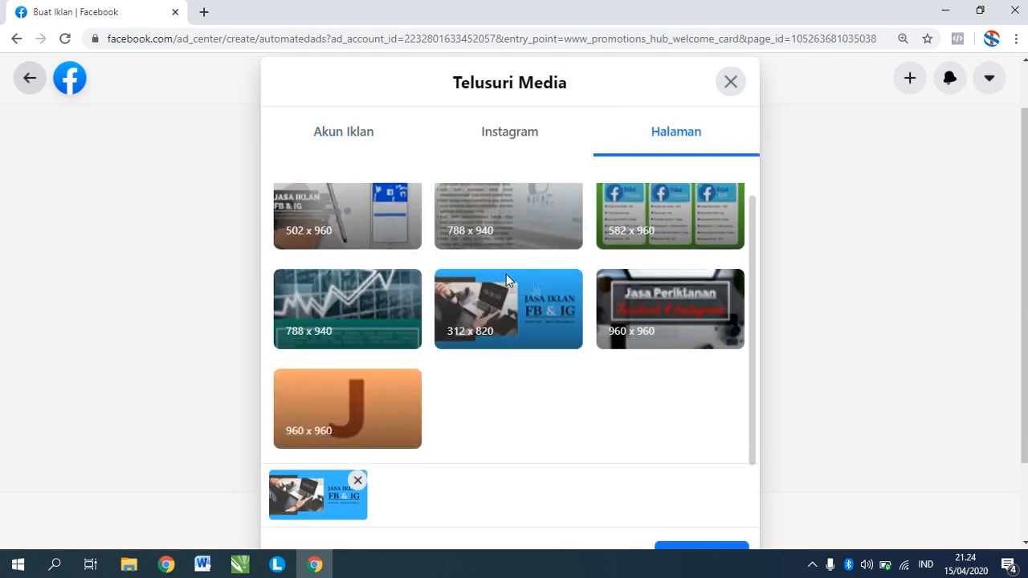
{"action": "scroll", "coordinate": [508, 277], "scroll_direction": "up", "scroll_amount": 2}
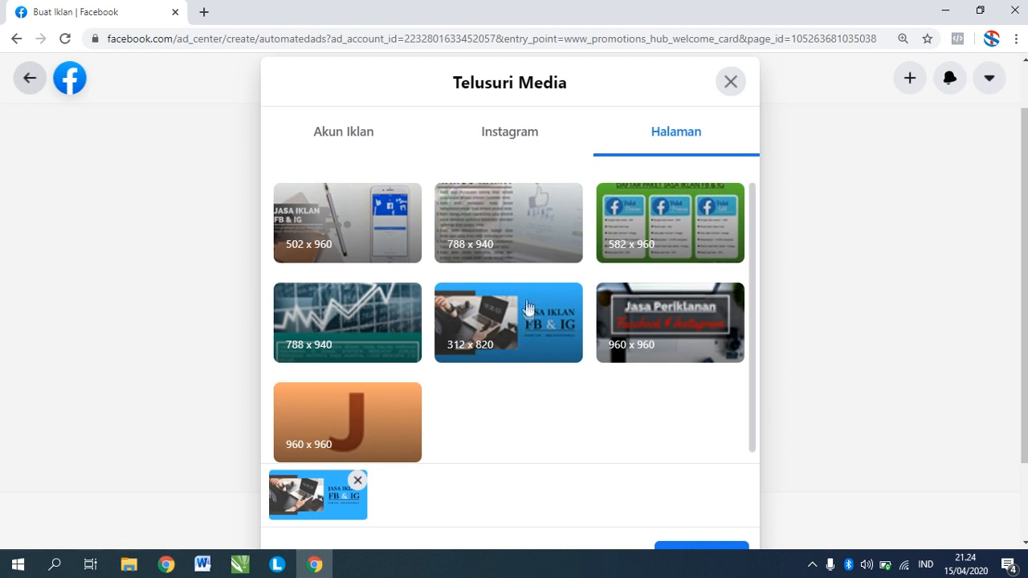
{"action": "left_click", "coordinate": [388, 220]}
{"action": "scroll", "coordinate": [533, 443], "scroll_direction": "down", "scroll_amount": 1}
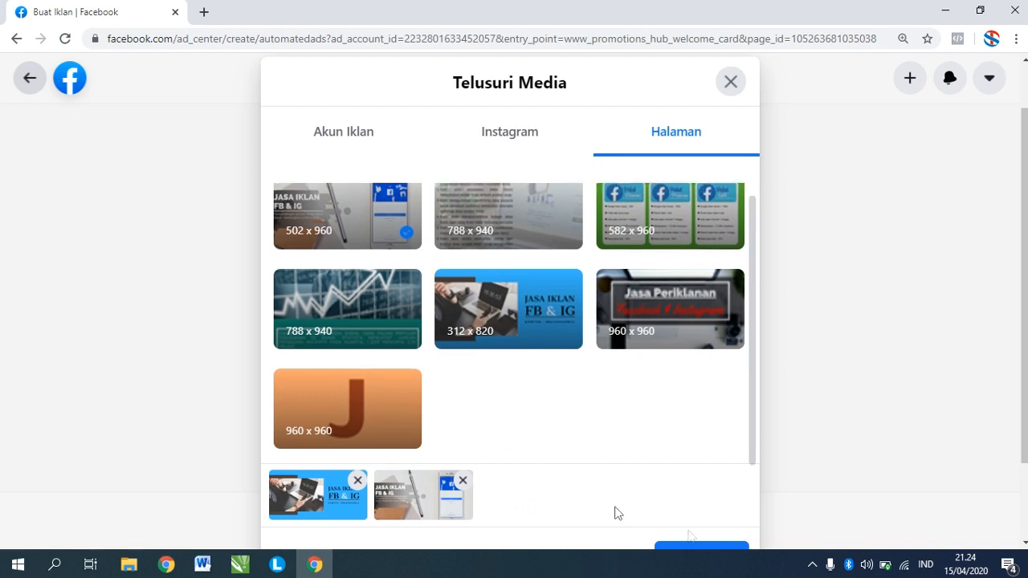
{"action": "left_click_drag", "start_coordinate": [755, 421], "coordinate": [756, 469]}
{"action": "scroll", "coordinate": [735, 422], "scroll_direction": "down", "scroll_amount": 2}
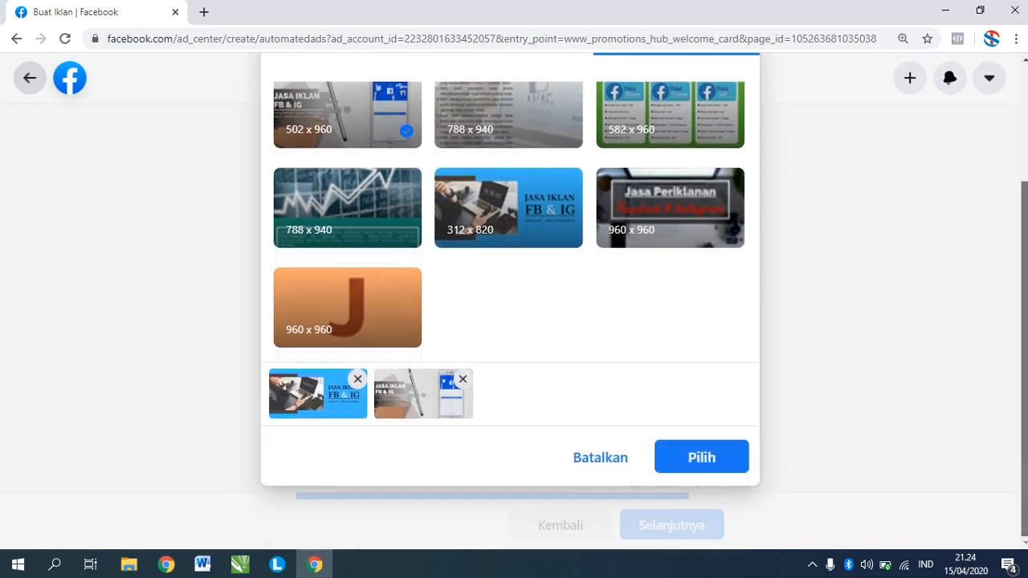
{"action": "left_click", "coordinate": [705, 456]}
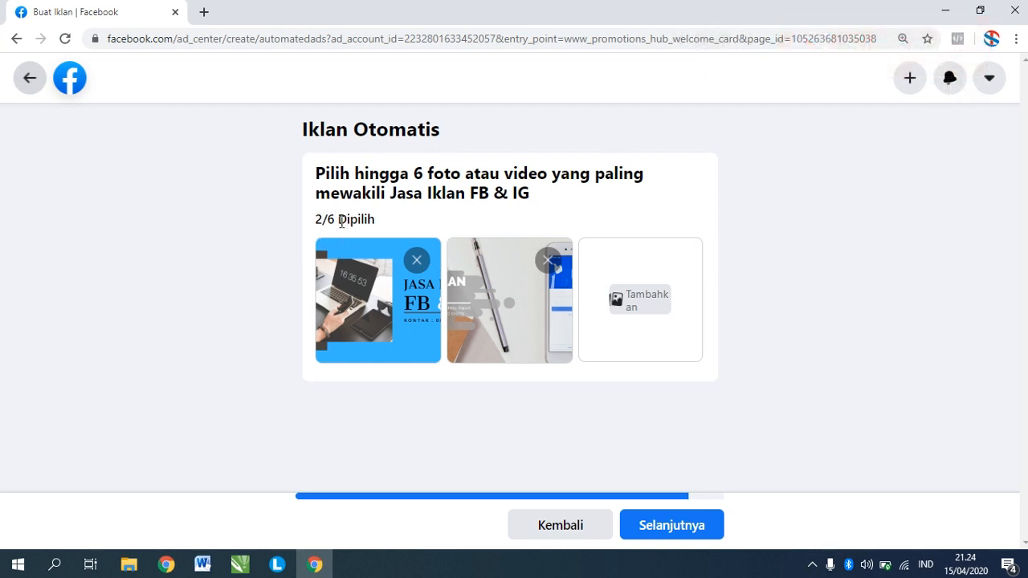
Remove the blue Jasa Iklan FB & IG cover image from the selection and continue to the ad overview.
{"action": "left_click", "coordinate": [417, 261]}
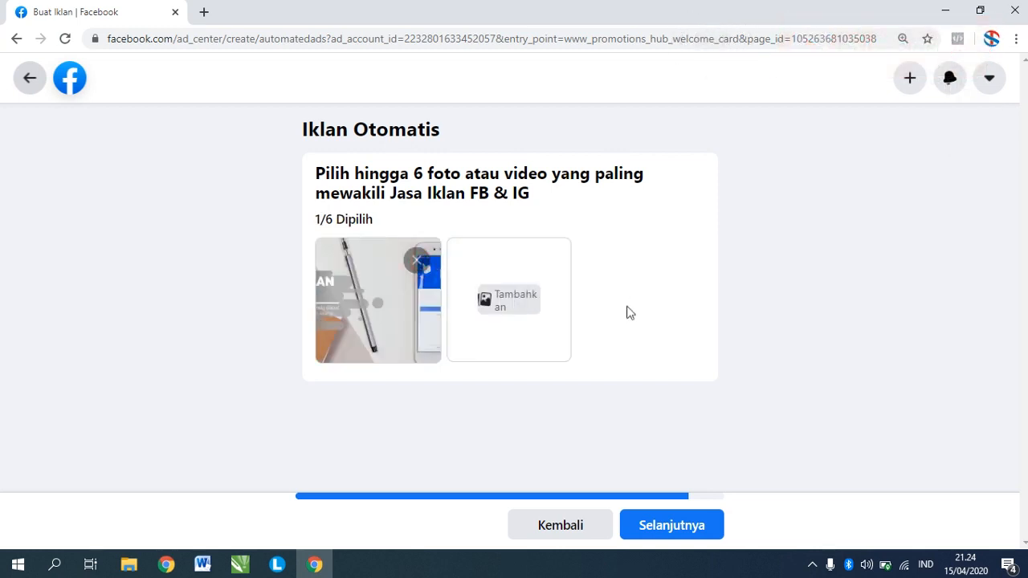
{"action": "left_click", "coordinate": [670, 527]}
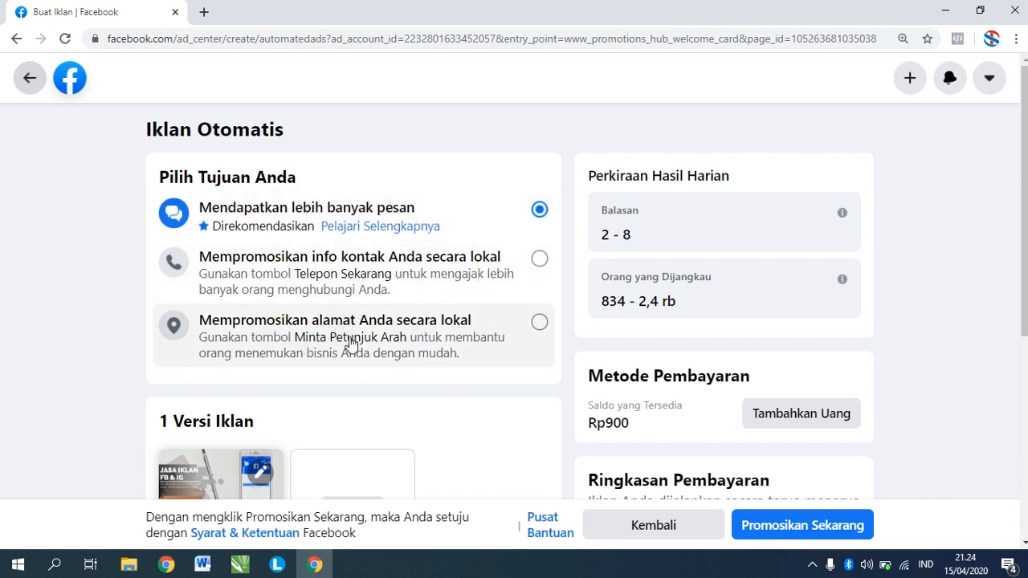
Try out the local address and local contact info goals, and reselect Mendapatkan lebih banyak pesan.
{"action": "left_click", "coordinate": [519, 335]}
{"action": "left_click", "coordinate": [500, 277]}
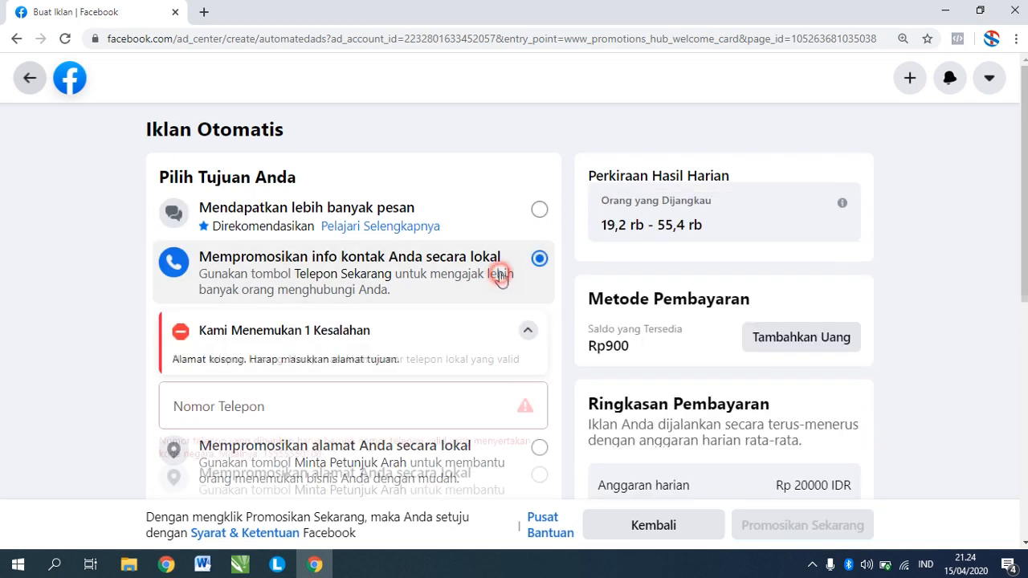
{"action": "left_click", "coordinate": [479, 226]}
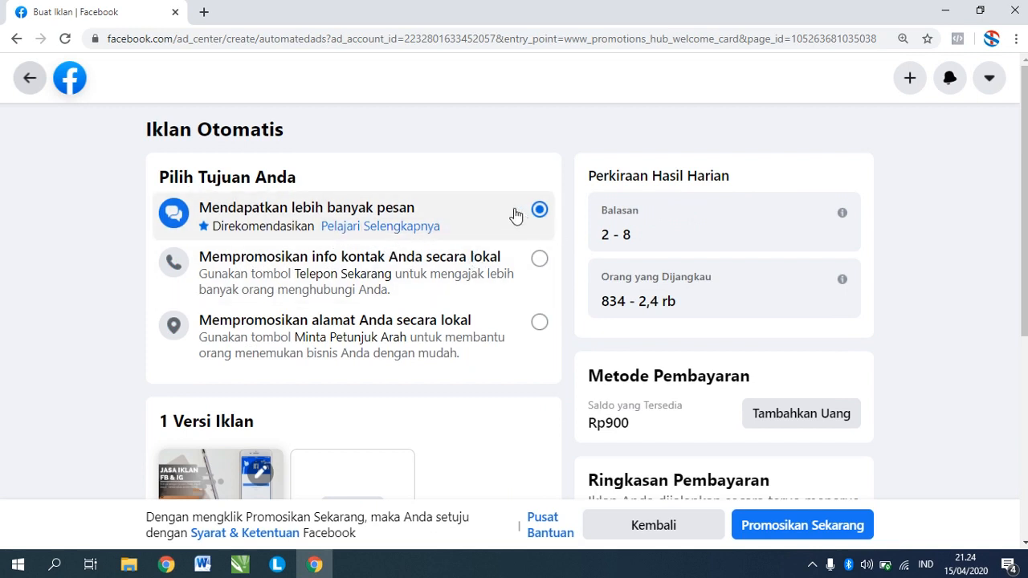
Open the Jasa Iklan FB & IG ad version for editing.
{"action": "scroll", "coordinate": [507, 231], "scroll_direction": "down", "scroll_amount": 2}
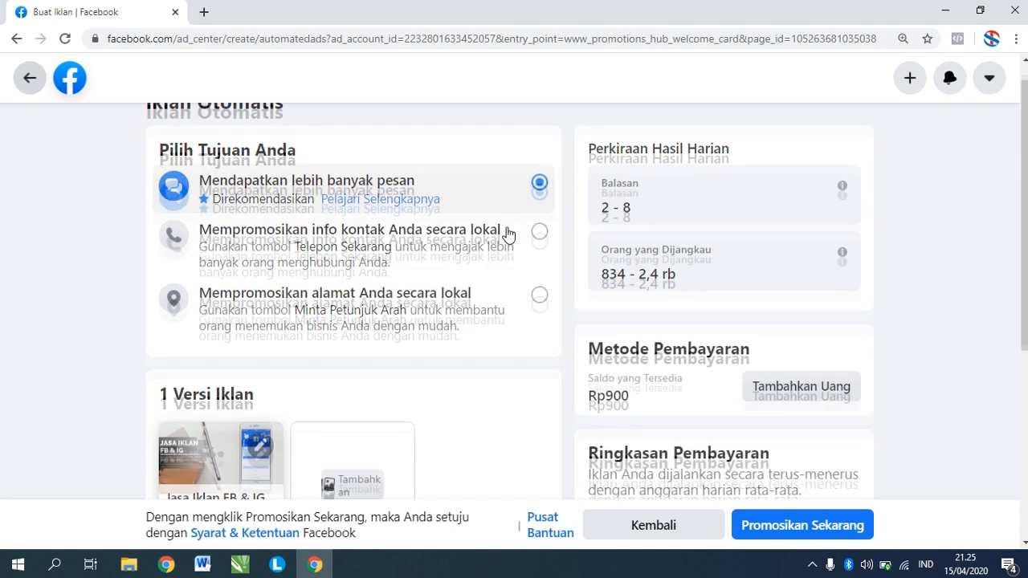
{"action": "scroll", "coordinate": [507, 233], "scroll_direction": "down", "scroll_amount": 1}
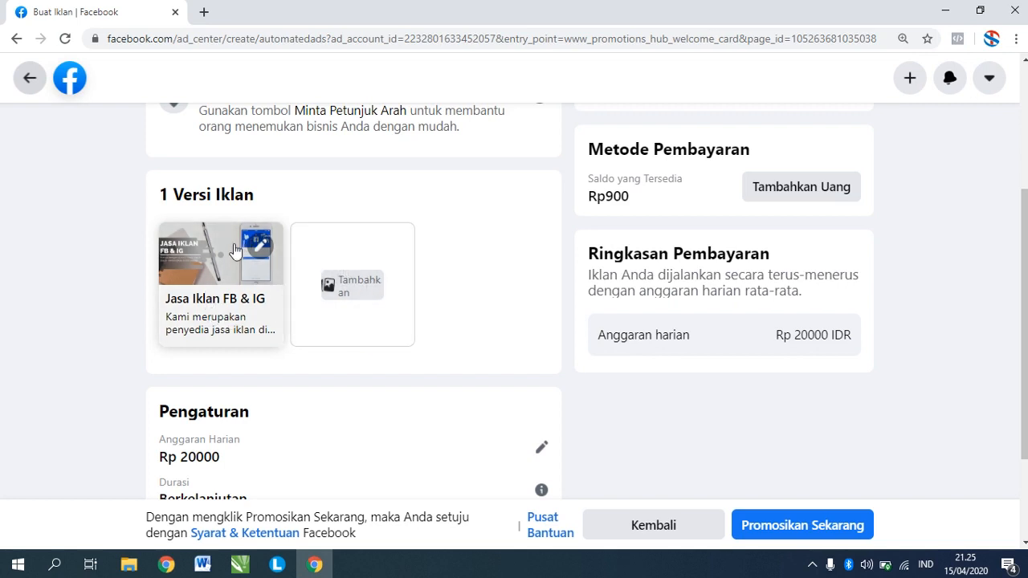
{"action": "left_click", "coordinate": [265, 252]}
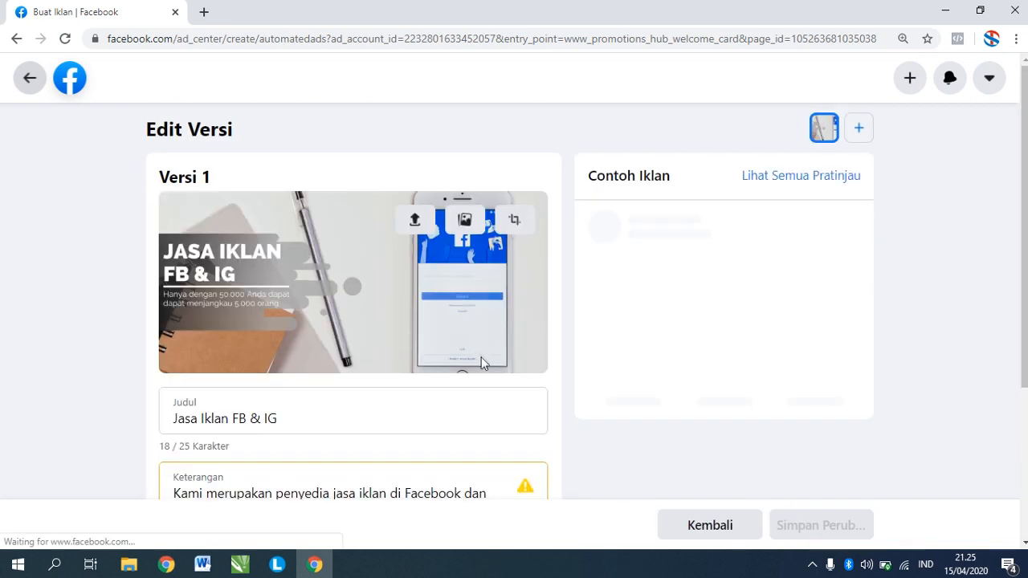
Review the ad version's title, description, button label and sample preview, and return to the ad overview.
{"action": "scroll", "coordinate": [482, 361], "scroll_direction": "down", "scroll_amount": 3}
{"action": "scroll", "coordinate": [482, 357], "scroll_direction": "up", "scroll_amount": 3}
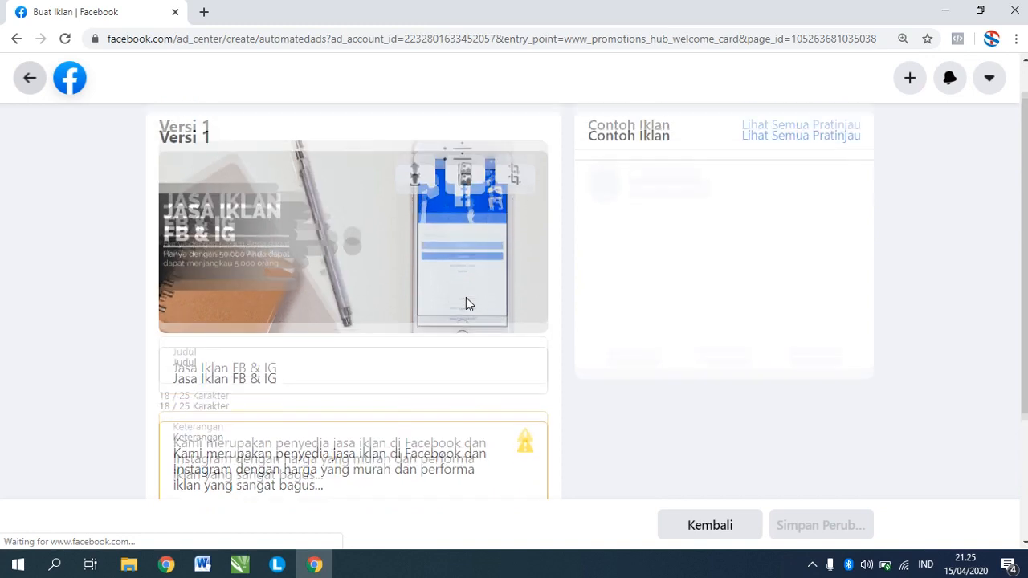
{"action": "scroll", "coordinate": [467, 295], "scroll_direction": "down", "scroll_amount": 3}
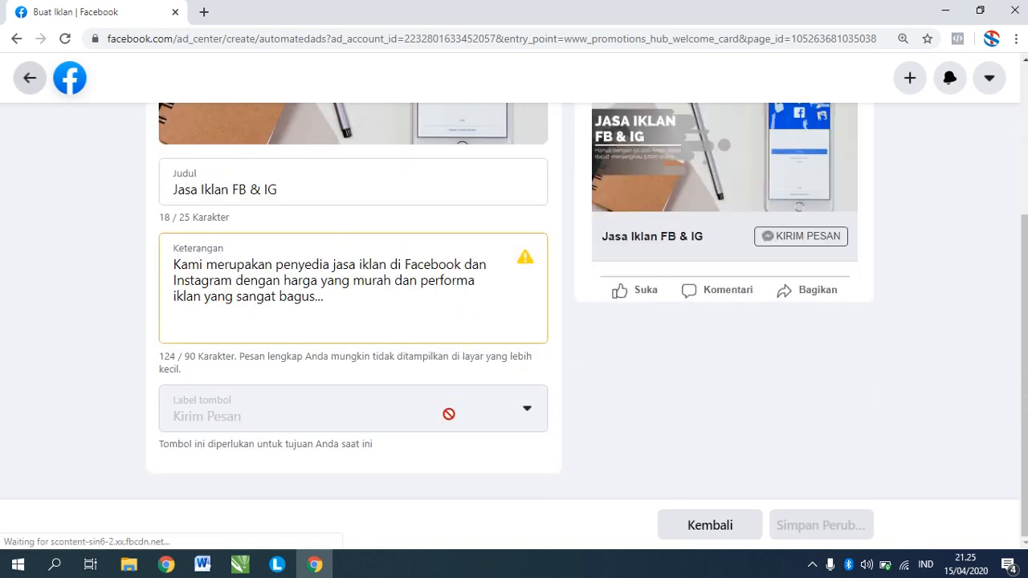
{"action": "scroll", "coordinate": [330, 188], "scroll_direction": "up", "scroll_amount": 3}
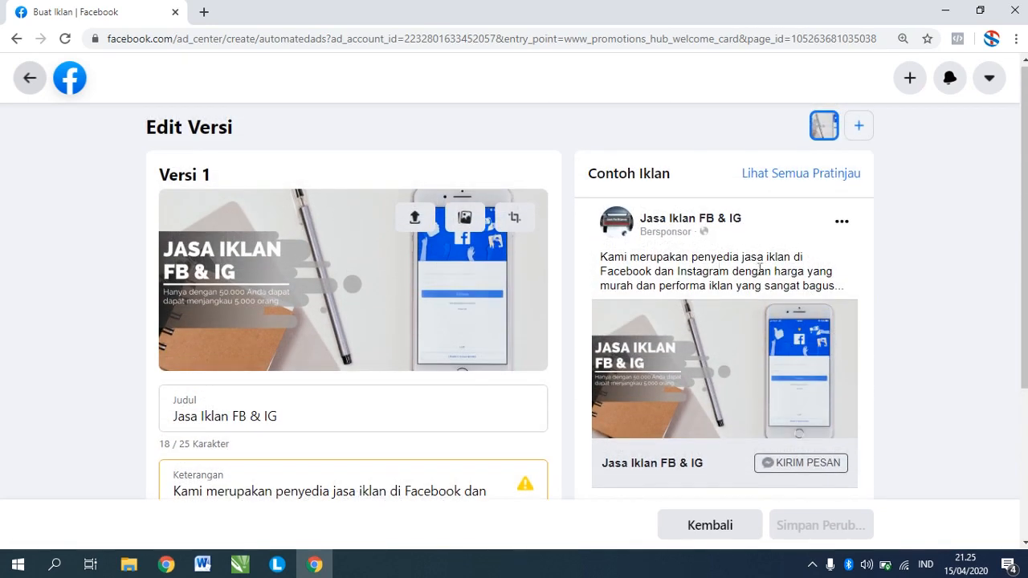
{"action": "scroll", "coordinate": [697, 321], "scroll_direction": "down", "scroll_amount": 3}
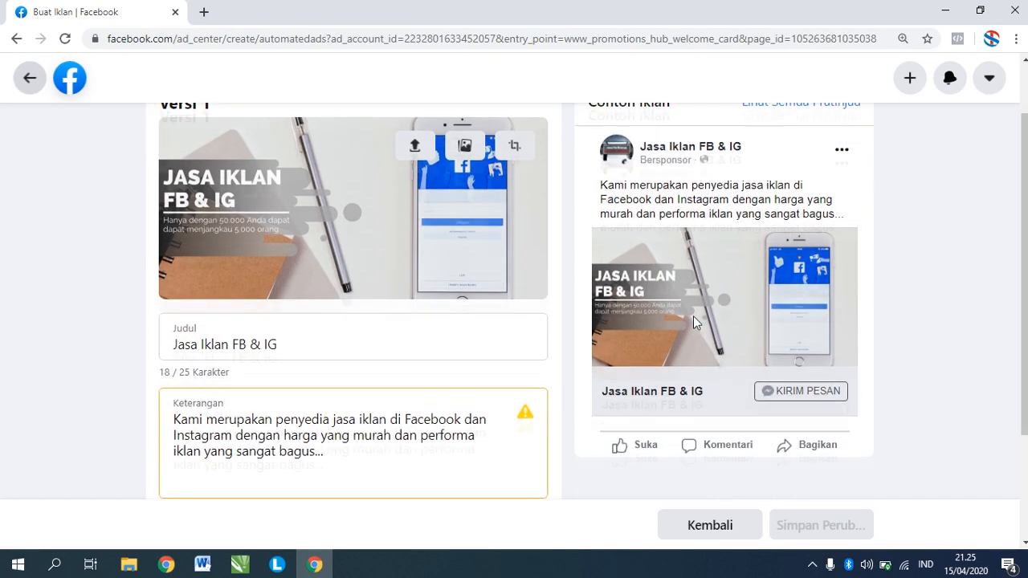
{"action": "scroll", "coordinate": [727, 325], "scroll_direction": "down", "scroll_amount": 2}
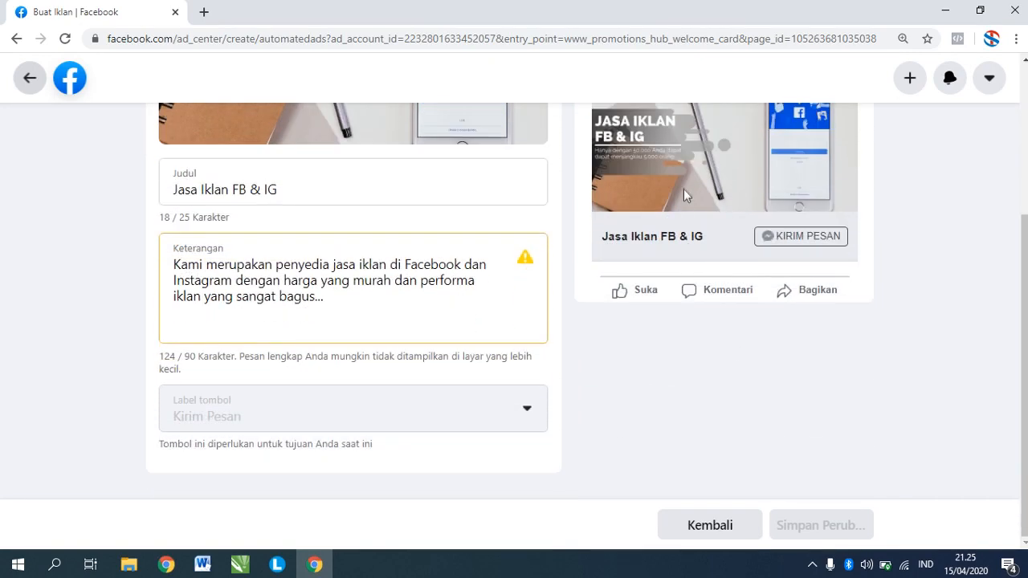
{"action": "scroll", "coordinate": [683, 190], "scroll_direction": "up", "scroll_amount": 2}
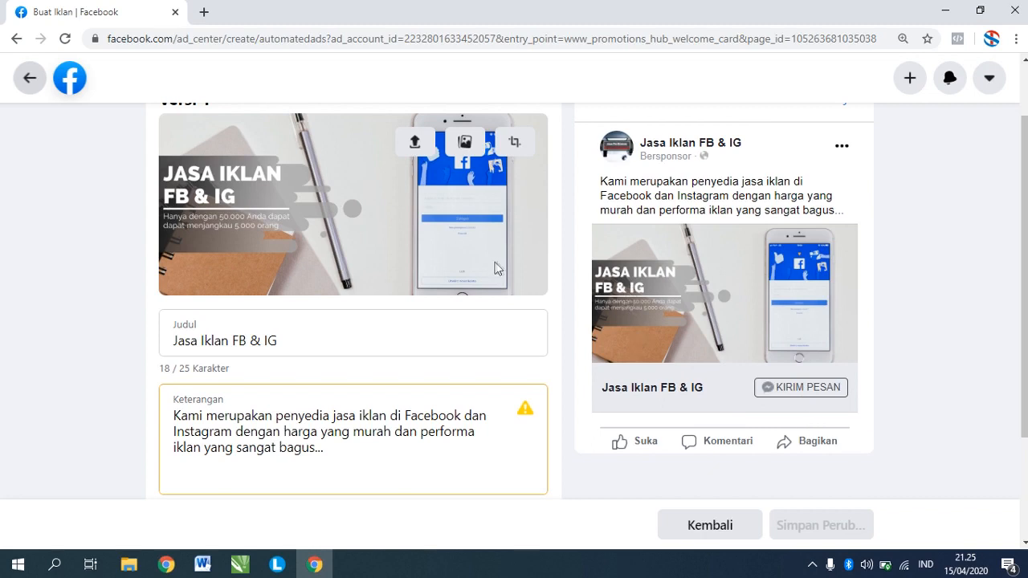
{"action": "left_click", "coordinate": [704, 522]}
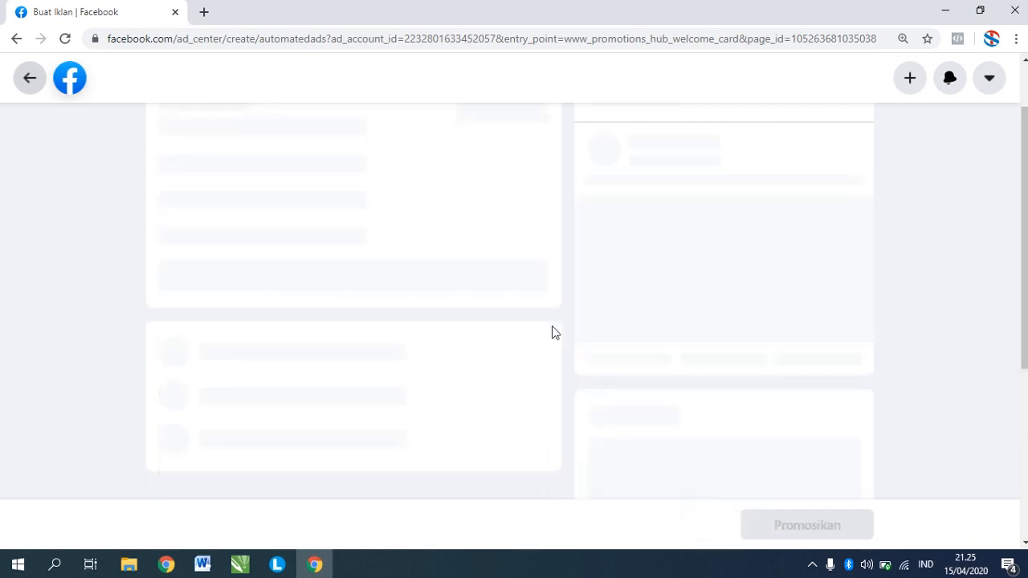
Try out a daily budget of Rp 200000, return it to Rp 20000 and save the budget.
{"action": "scroll", "coordinate": [443, 351], "scroll_direction": "down", "scroll_amount": 4}
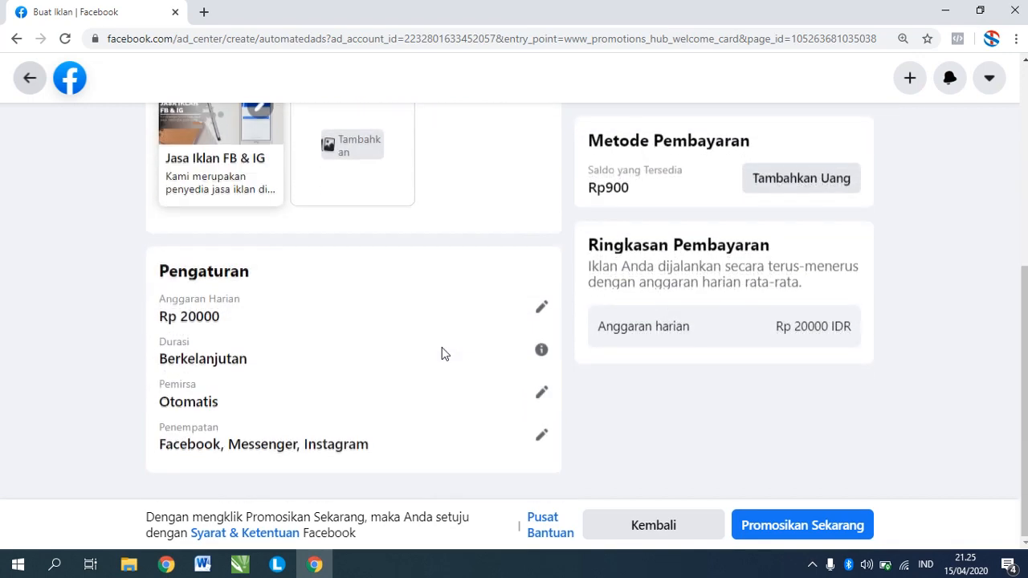
{"action": "scroll", "coordinate": [444, 351], "scroll_direction": "up", "scroll_amount": 5}
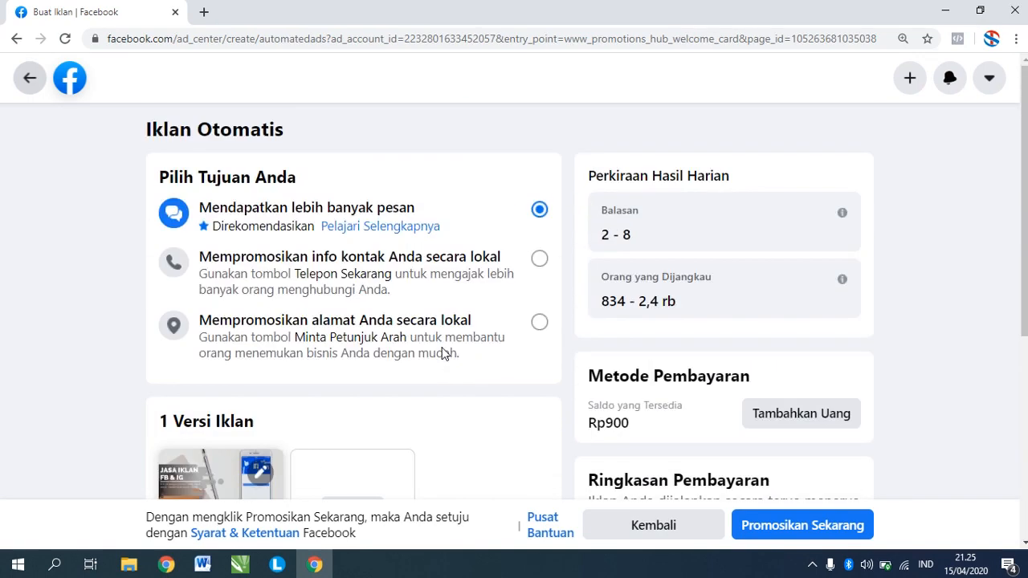
{"action": "scroll", "coordinate": [443, 351], "scroll_direction": "down", "scroll_amount": 3}
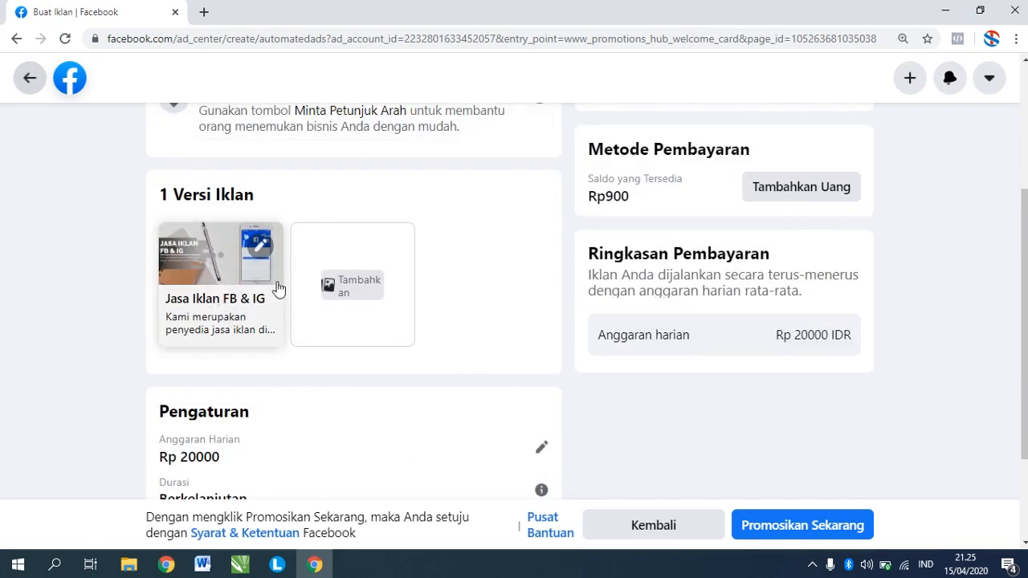
{"action": "scroll", "coordinate": [274, 295], "scroll_direction": "up", "scroll_amount": 3}
{"action": "scroll", "coordinate": [344, 371], "scroll_direction": "down", "scroll_amount": 5}
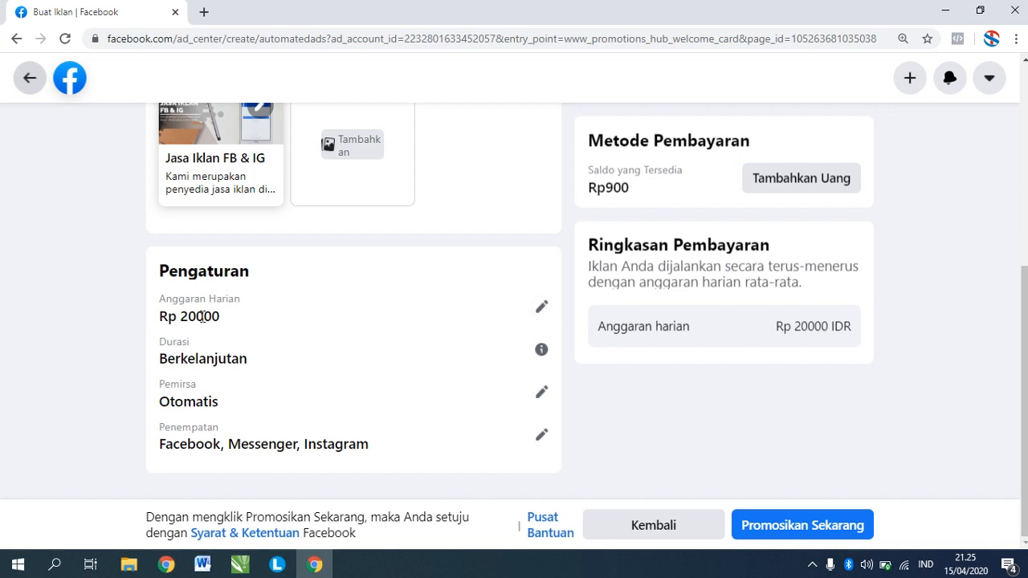
{"action": "left_click", "coordinate": [543, 308]}
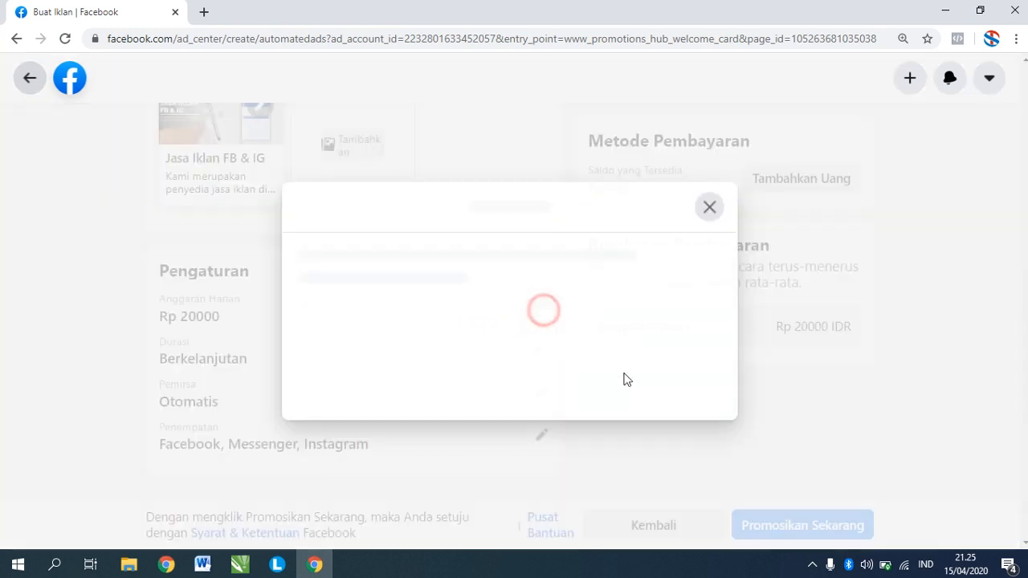
{"action": "left_click", "coordinate": [581, 297]}
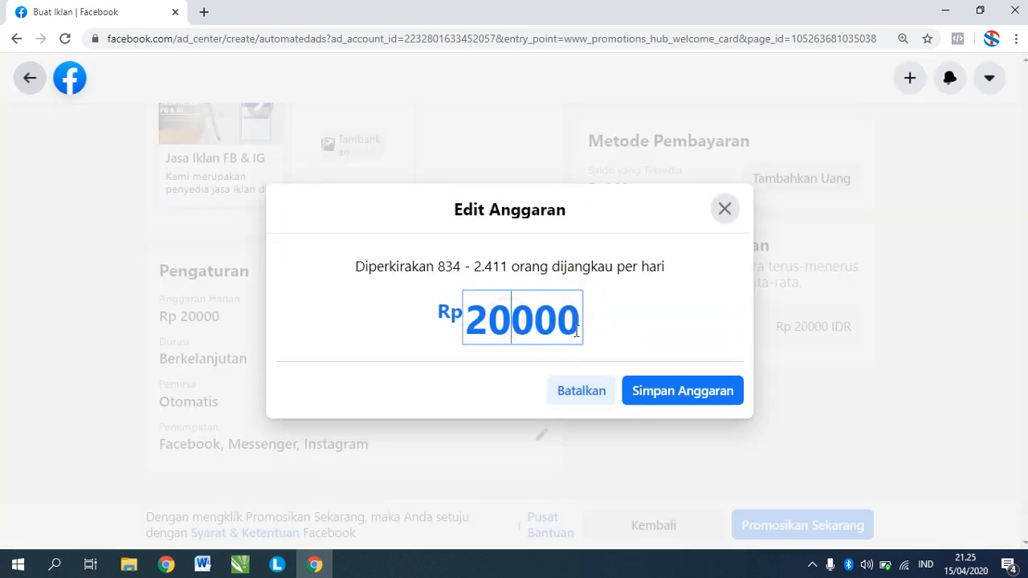
{"action": "left_click", "coordinate": [500, 324]}
{"action": "type", "text": "0"}
{"action": "key", "text": "Tab"}
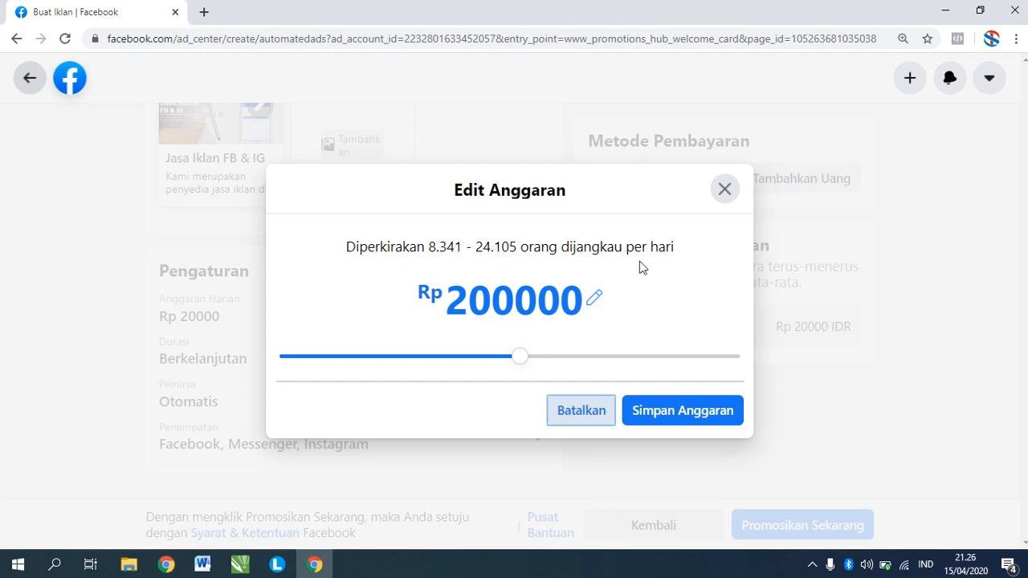
{"action": "left_click_drag", "start_coordinate": [521, 358], "coordinate": [273, 356]}
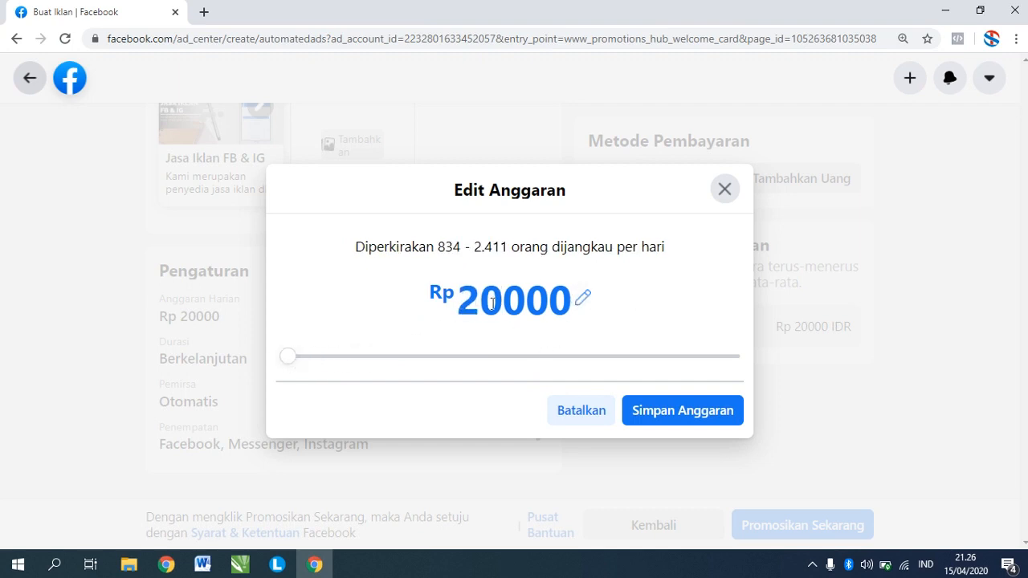
{"action": "left_click", "coordinate": [682, 414]}
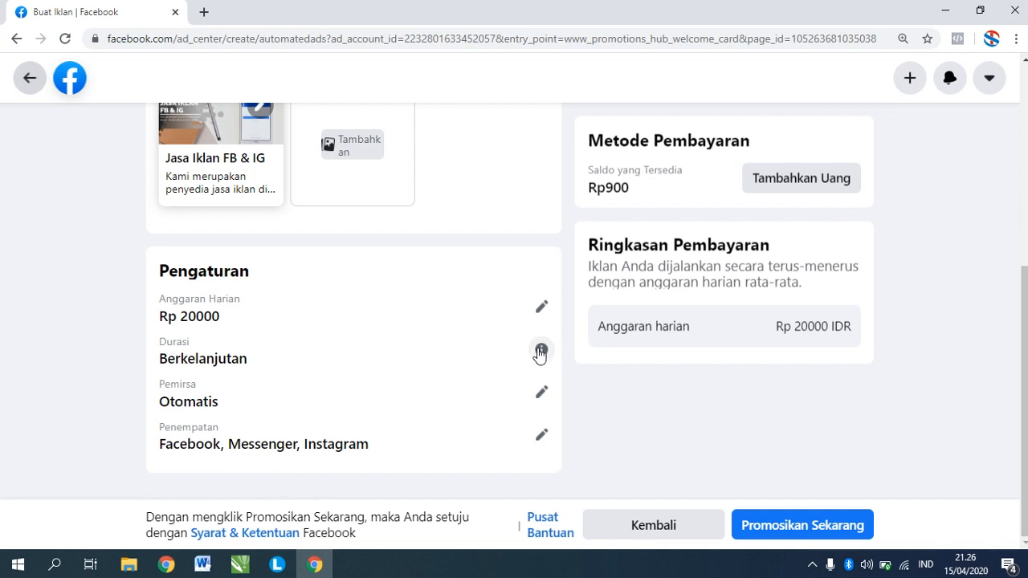
Open the audience selection of the ad's settings for editing.
{"action": "scroll", "coordinate": [540, 356], "scroll_direction": "up", "scroll_amount": 1}
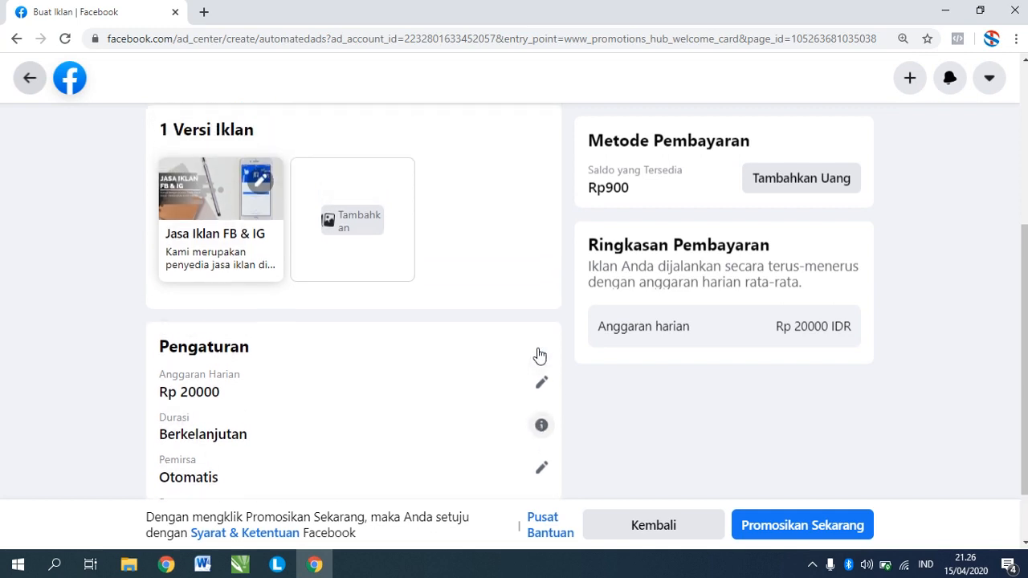
{"action": "scroll", "coordinate": [539, 355], "scroll_direction": "down", "scroll_amount": 1}
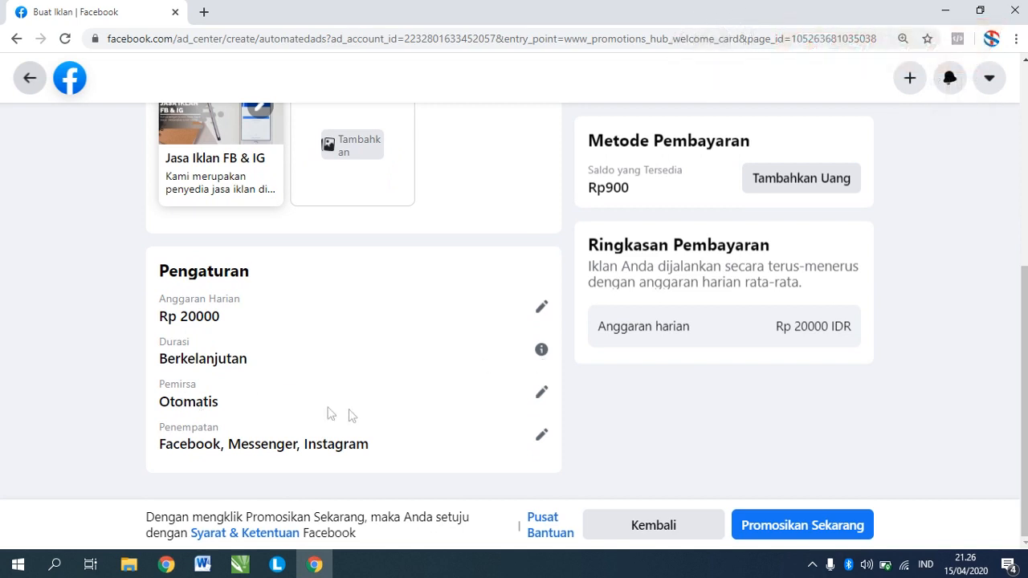
{"action": "left_click", "coordinate": [543, 395]}
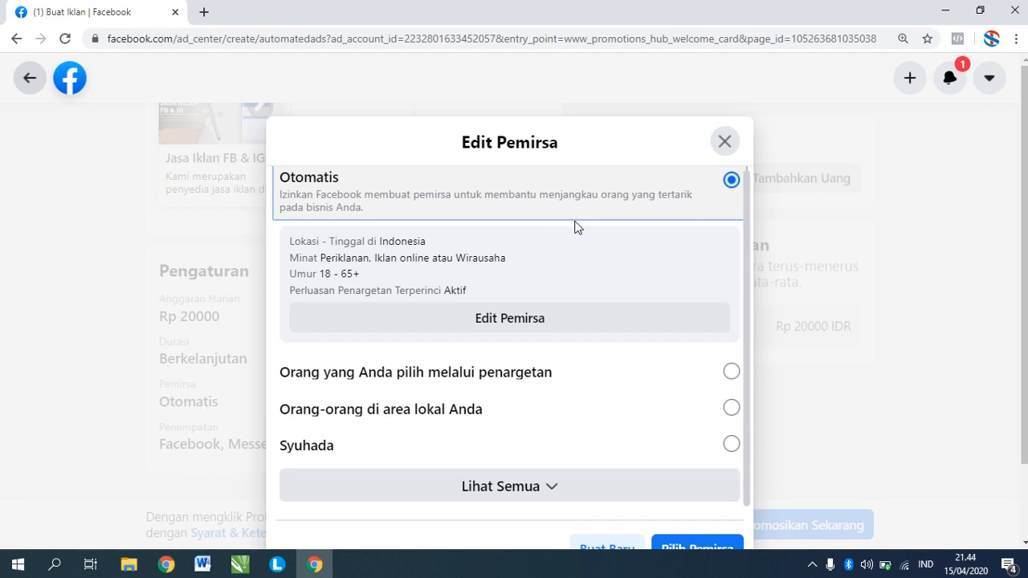
{"action": "left_click", "coordinate": [535, 319]}
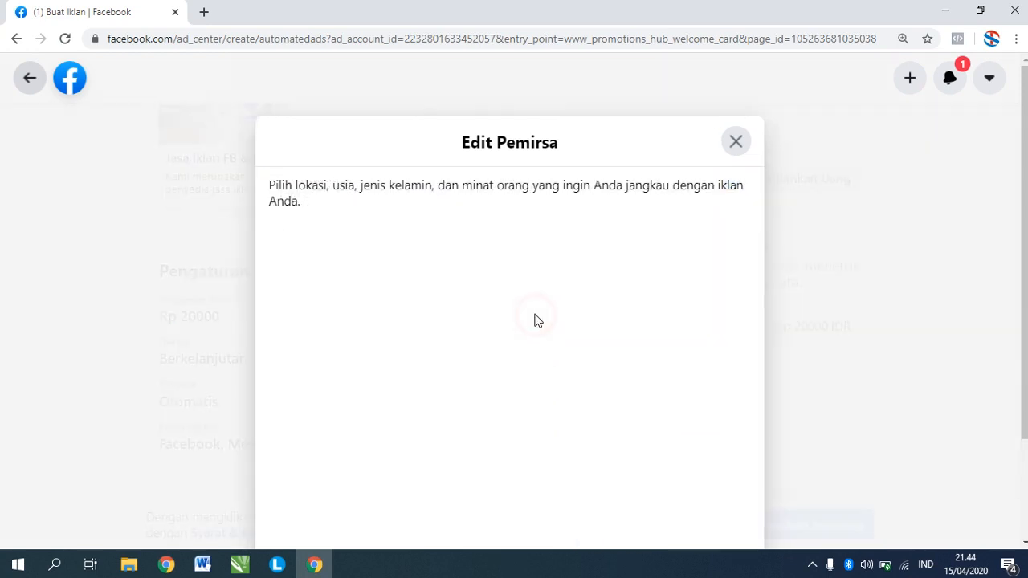
{"action": "scroll", "coordinate": [506, 241], "scroll_direction": "down", "scroll_amount": 2}
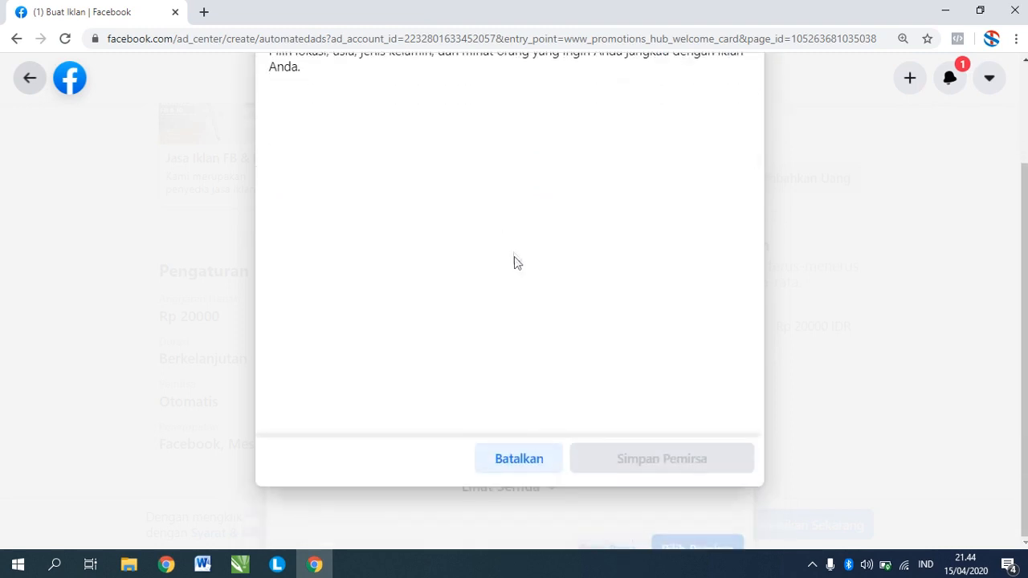
{"action": "scroll", "coordinate": [515, 268], "scroll_direction": "up", "scroll_amount": 2}
{"action": "scroll", "coordinate": [515, 269], "scroll_direction": "down", "scroll_amount": 2}
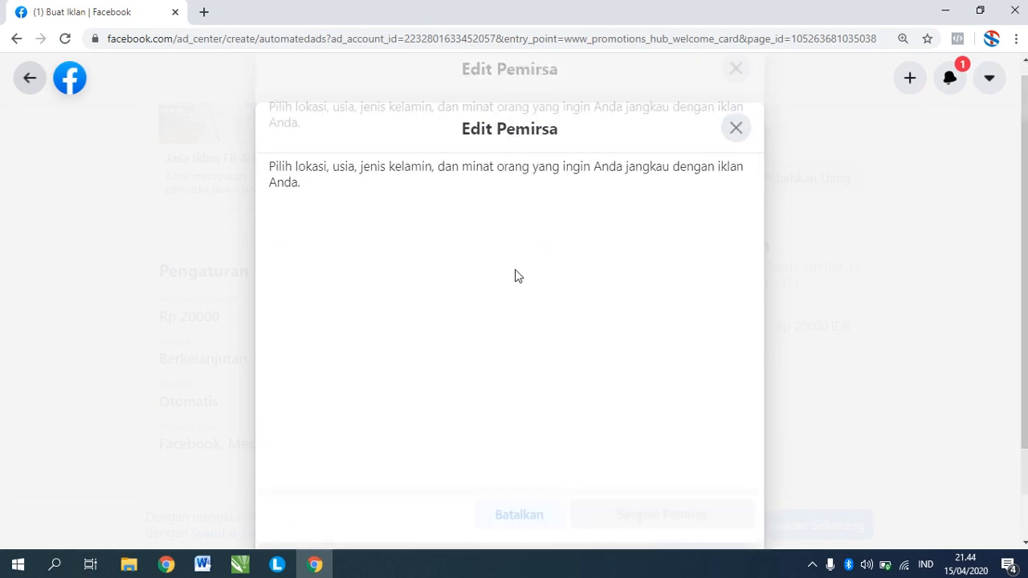
{"action": "left_click", "coordinate": [522, 456]}
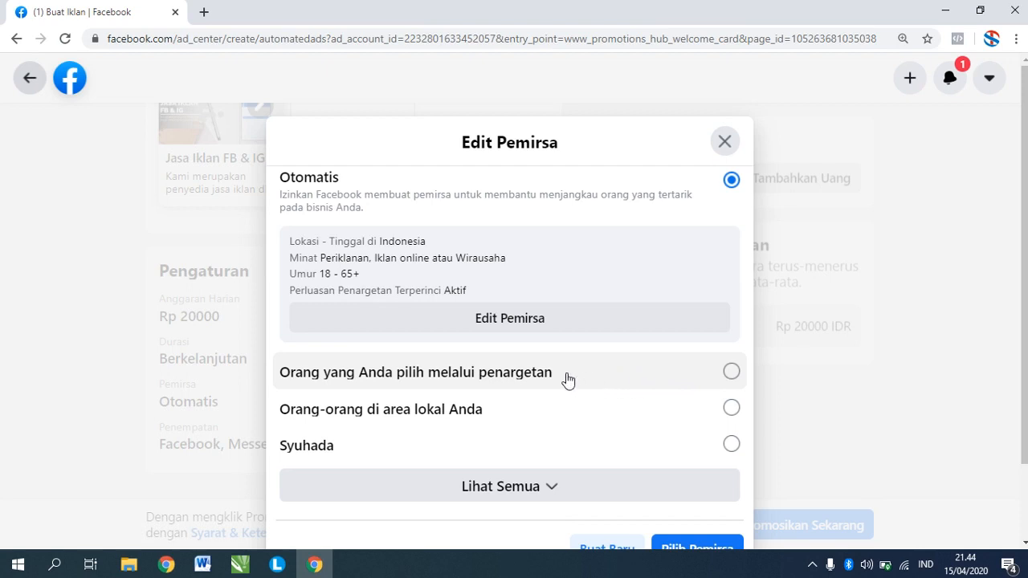
Select the Orang yang Anda pilih melalui penargetan audience and set it to gender Semua, ages 20 to 50.
{"action": "left_click", "coordinate": [670, 379]}
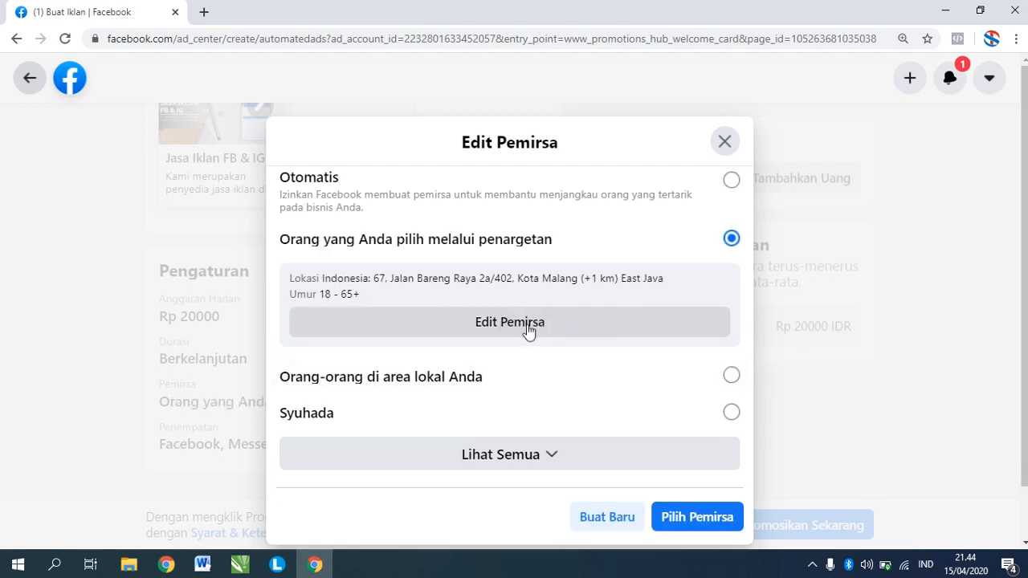
{"action": "left_click", "coordinate": [537, 325]}
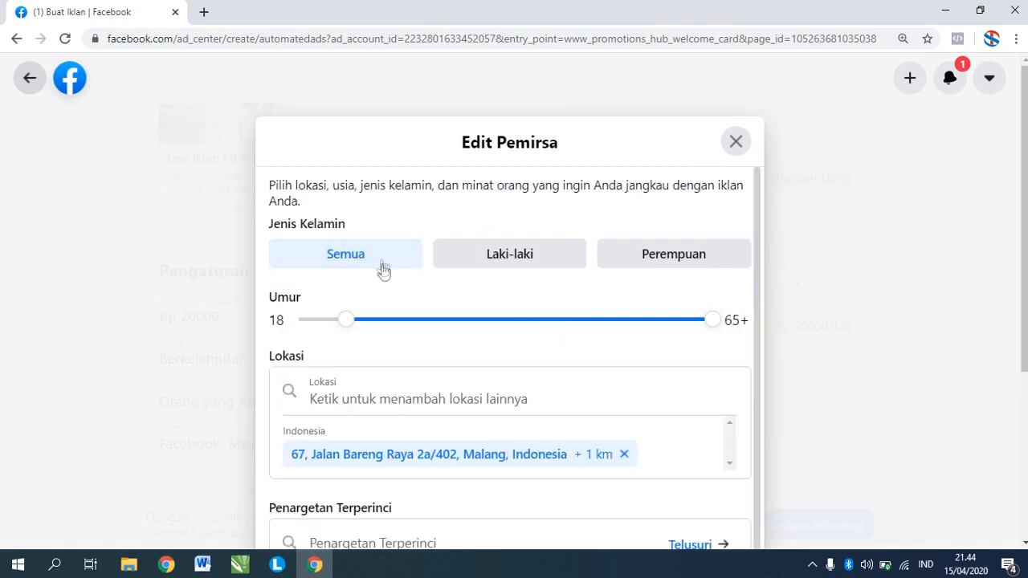
{"action": "left_click", "coordinate": [357, 252]}
{"action": "left_click", "coordinate": [347, 322]}
{"action": "mouse_move", "coordinate": [347, 322]}
{"action": "left_mouse_down"}
{"action": "mouse_move", "coordinate": [377, 329]}
{"action": "mouse_move", "coordinate": [360, 326]}
{"action": "left_mouse_up"}
{"action": "left_click_drag", "start_coordinate": [715, 321], "coordinate": [595, 333]}
Replace the street address in the audience's locations with the whole country of Indonesia.
{"action": "scroll", "coordinate": [473, 345], "scroll_direction": "down", "scroll_amount": 1}
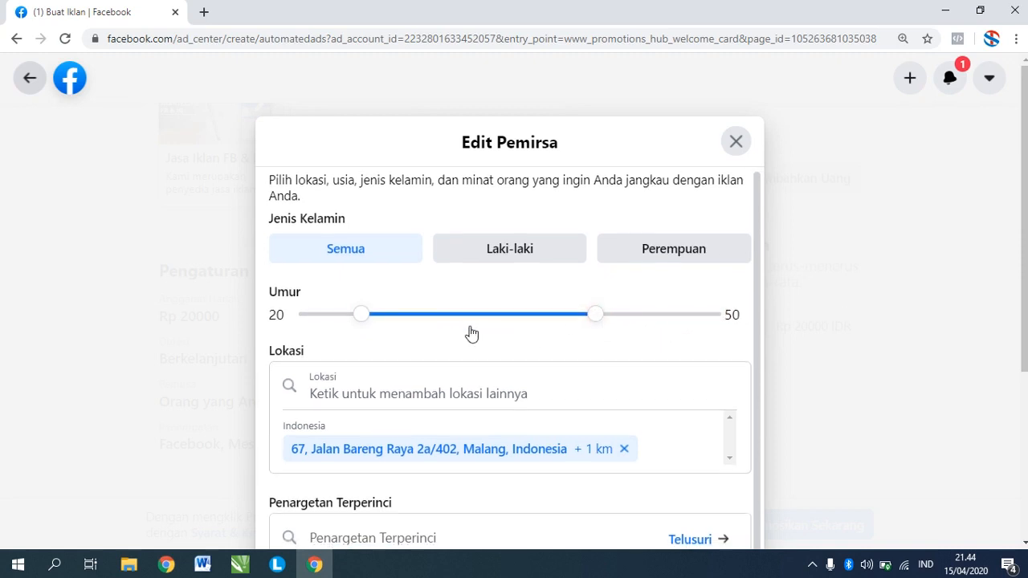
{"action": "left_click", "coordinate": [391, 393]}
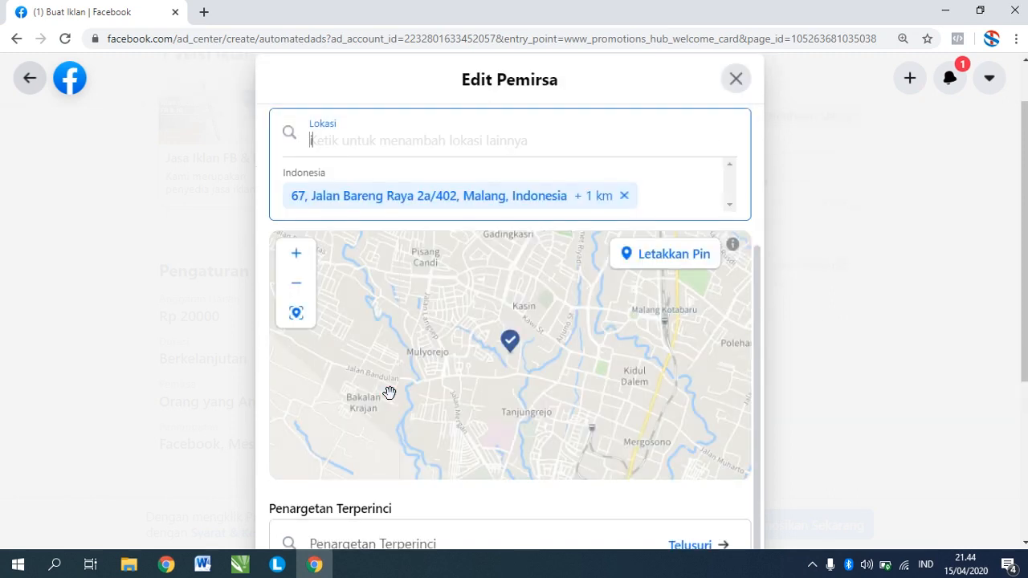
{"action": "type", "text": "indone"}
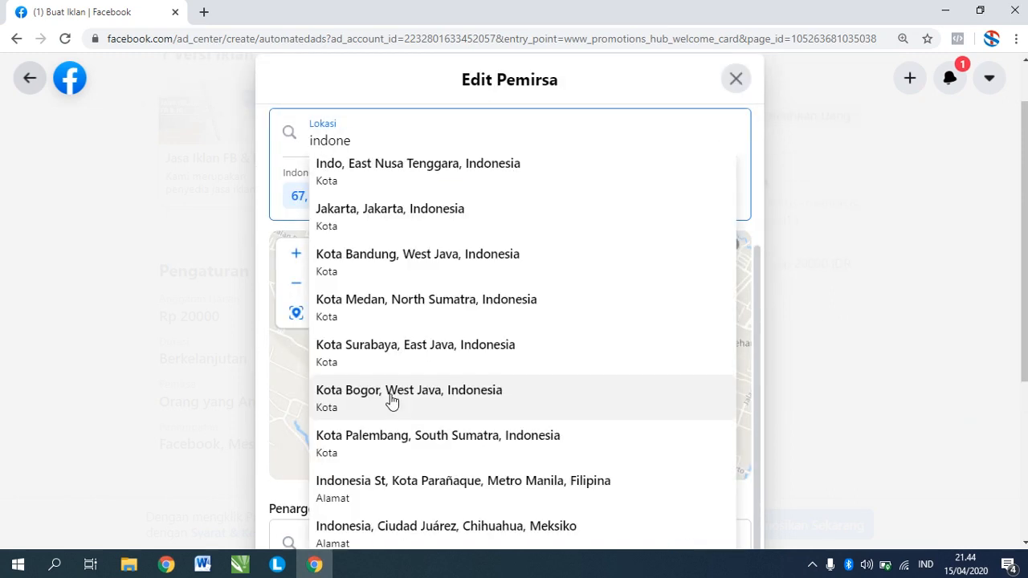
{"action": "type", "text": "s"}
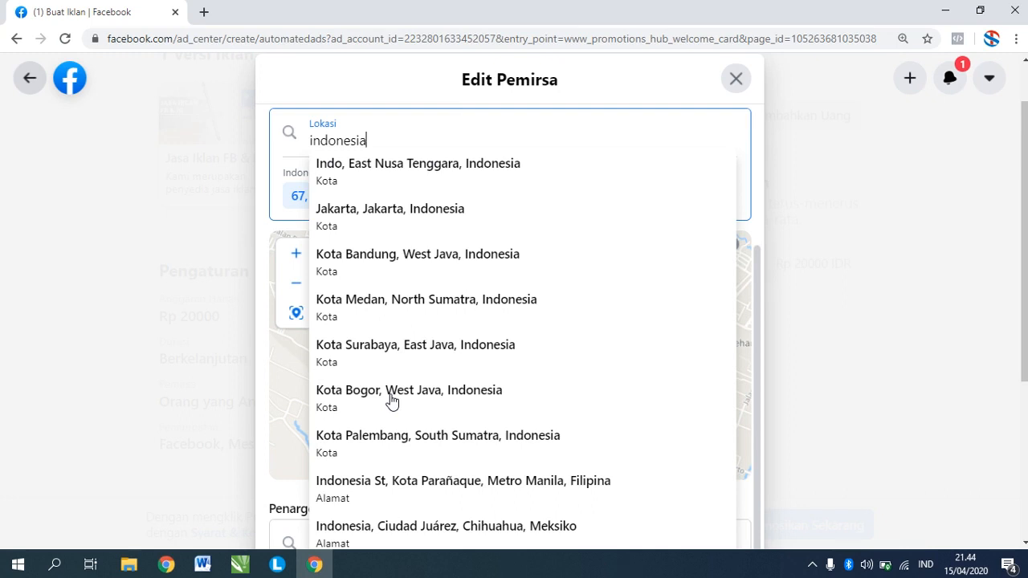
{"action": "type", "text": "ia"}
{"action": "left_click", "coordinate": [798, 202]}
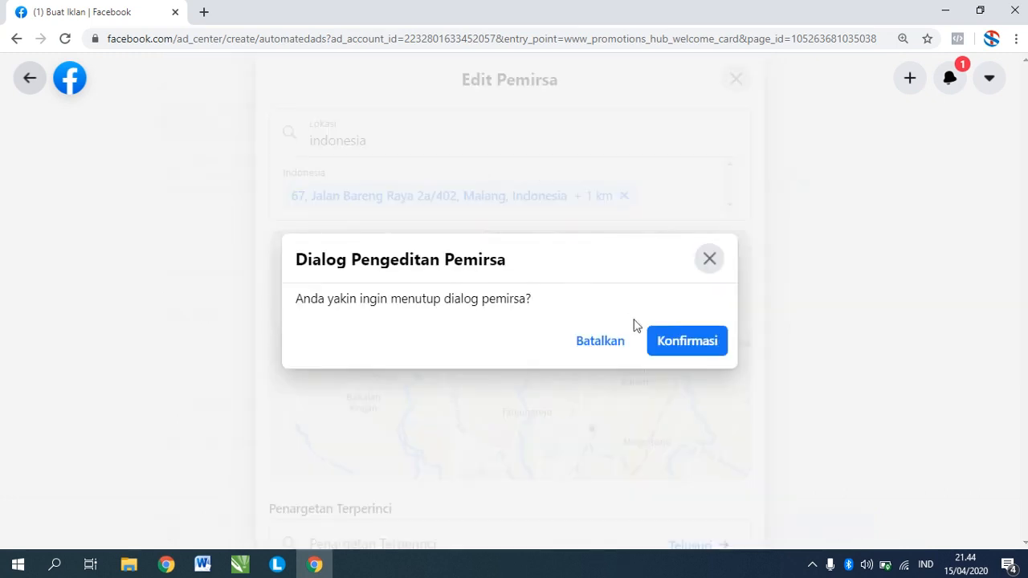
{"action": "left_click", "coordinate": [604, 342]}
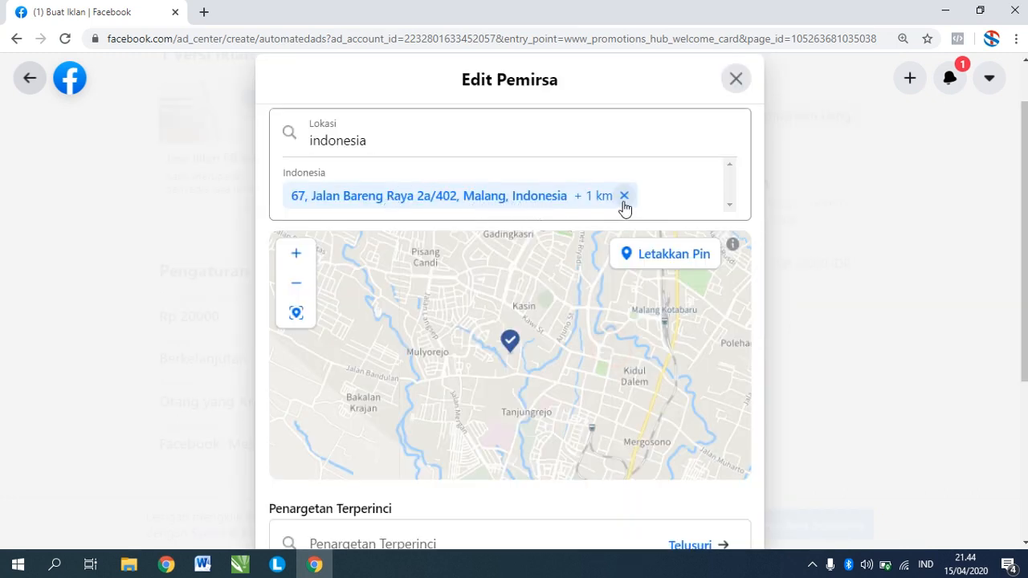
{"action": "left_click", "coordinate": [626, 201]}
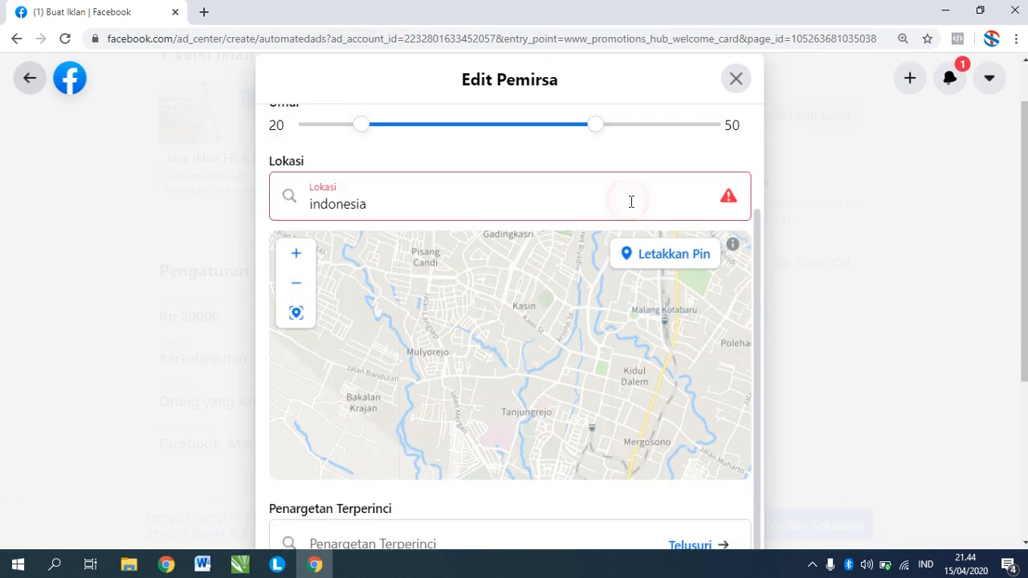
{"action": "left_click", "coordinate": [406, 204]}
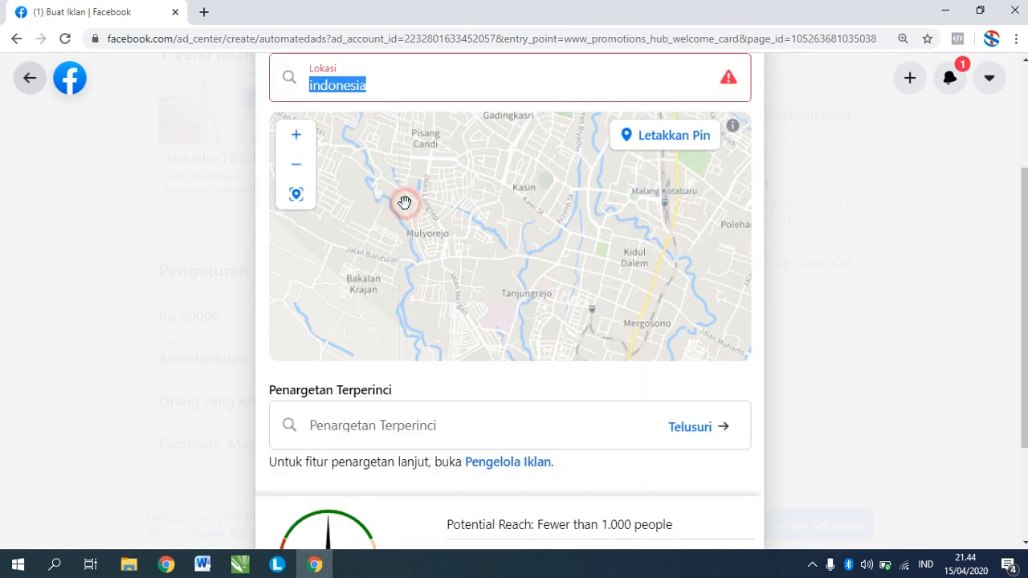
{"action": "left_click", "coordinate": [404, 85]}
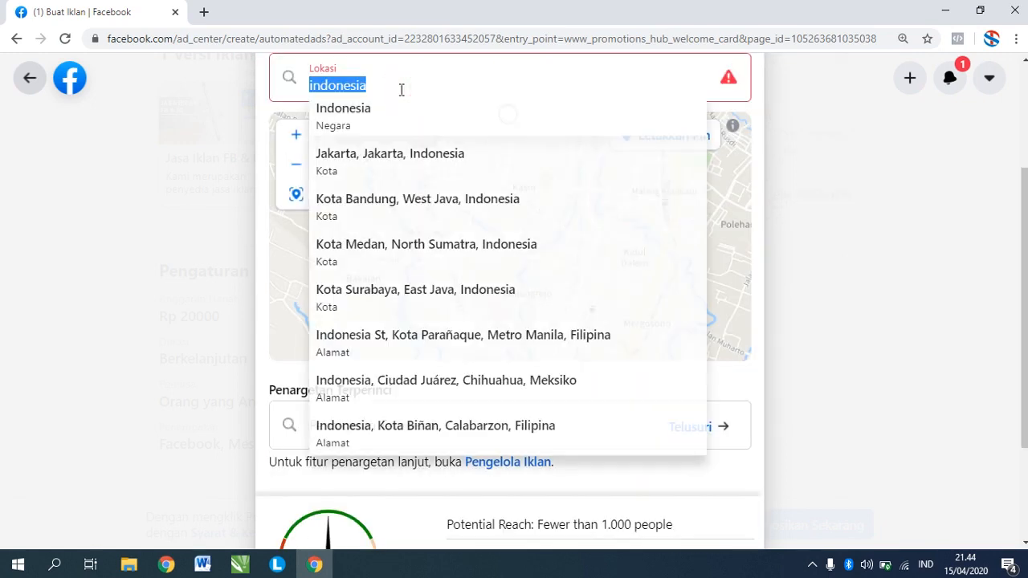
{"action": "left_click", "coordinate": [388, 121]}
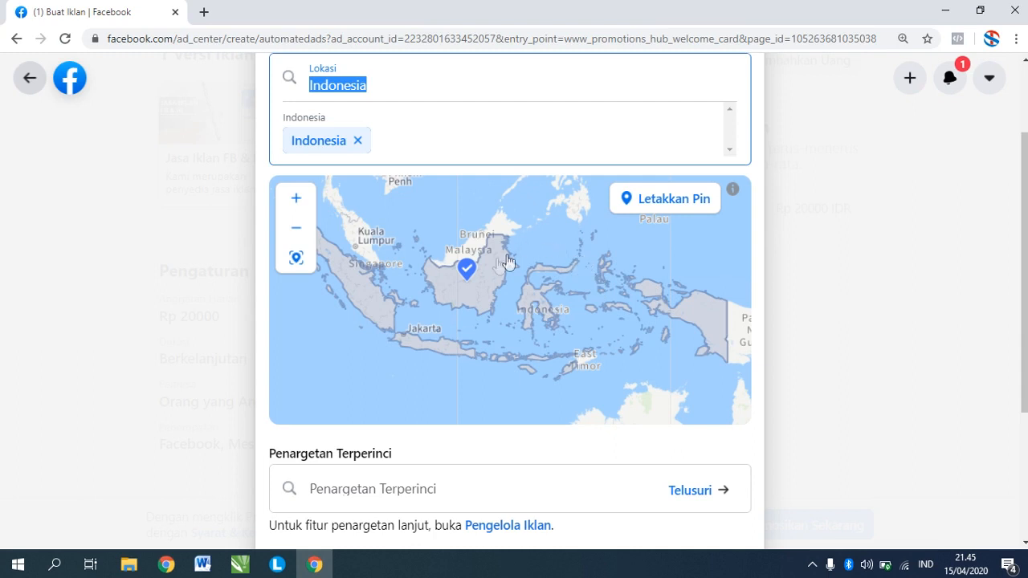
Add the interests Wirausaha and Wirausaha Muda Mandiri to the audience's detailed targeting.
{"action": "scroll", "coordinate": [184, 344], "scroll_direction": "down", "scroll_amount": 2}
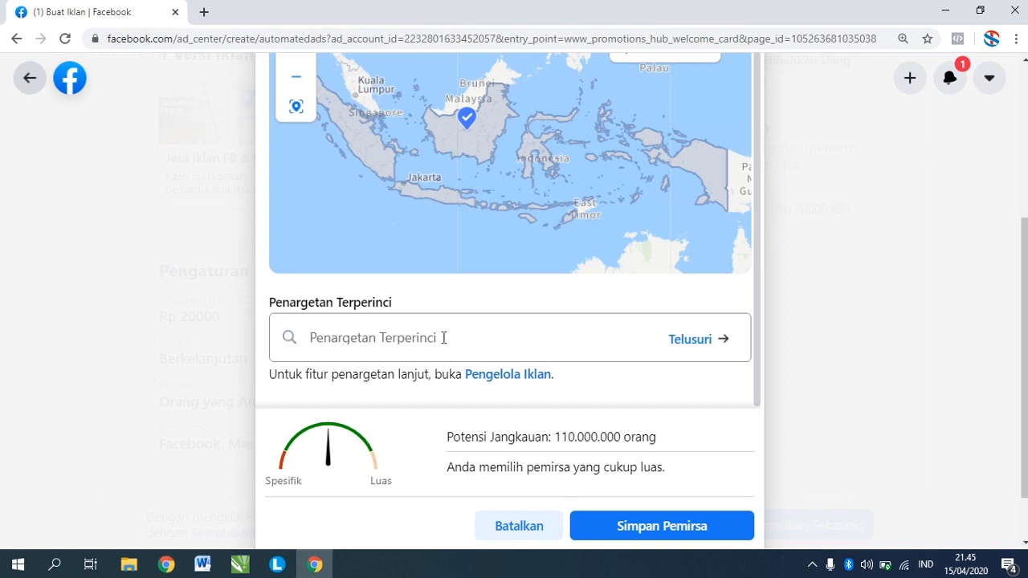
{"action": "left_click", "coordinate": [444, 338]}
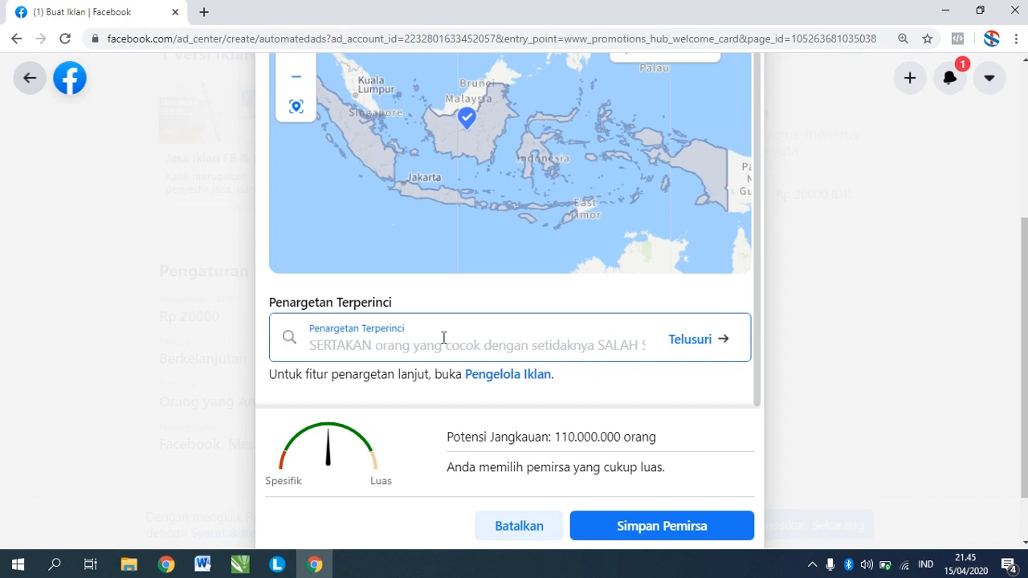
{"action": "type", "text": "wiraus"}
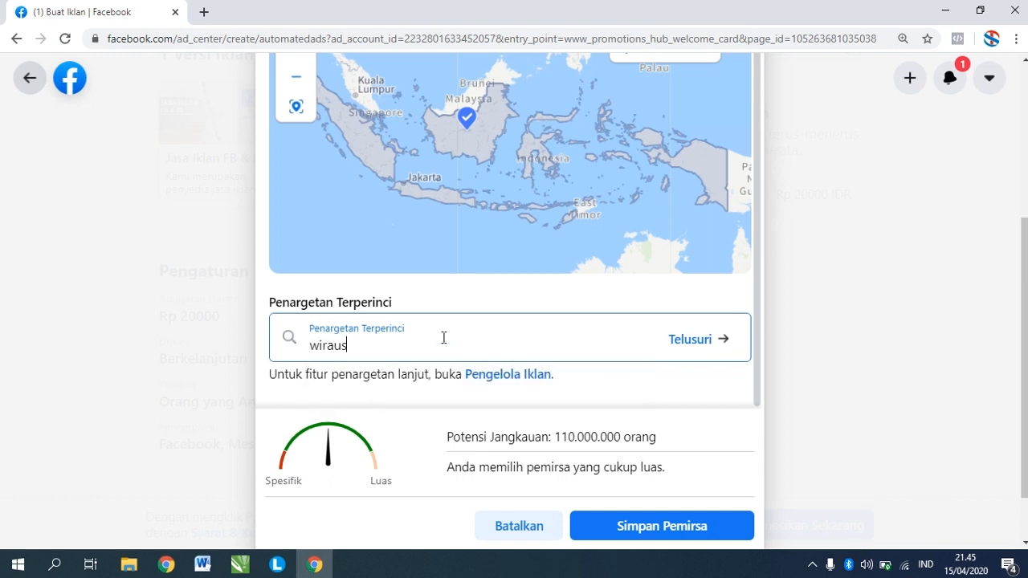
{"action": "type", "text": "aha"}
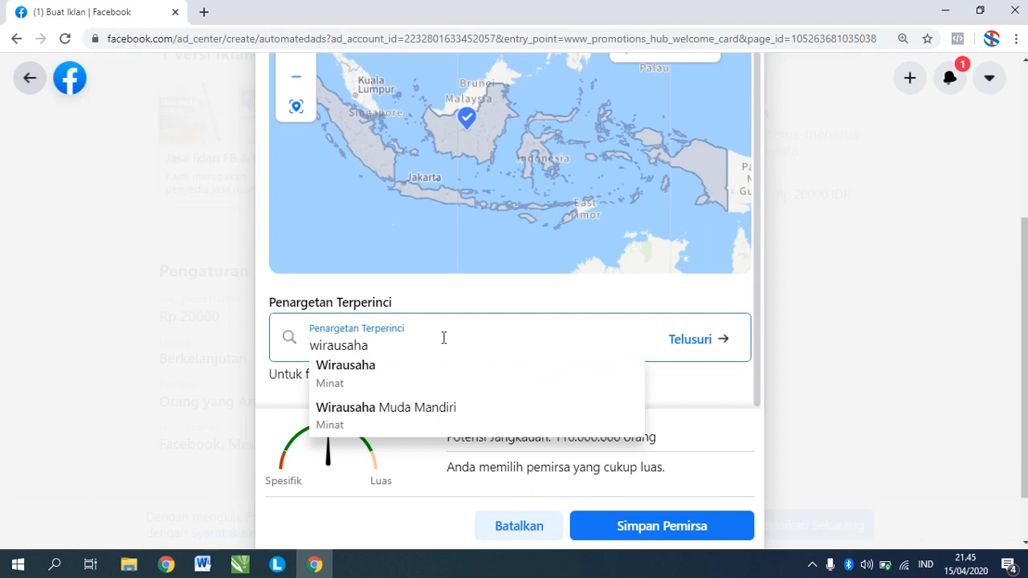
{"action": "left_click", "coordinate": [395, 383]}
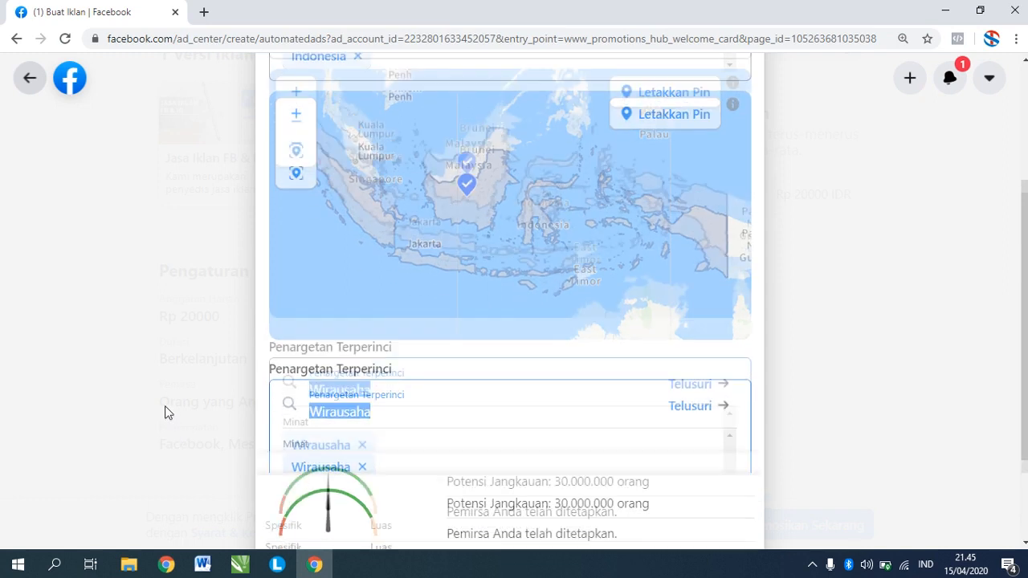
{"action": "left_click", "coordinate": [430, 282]}
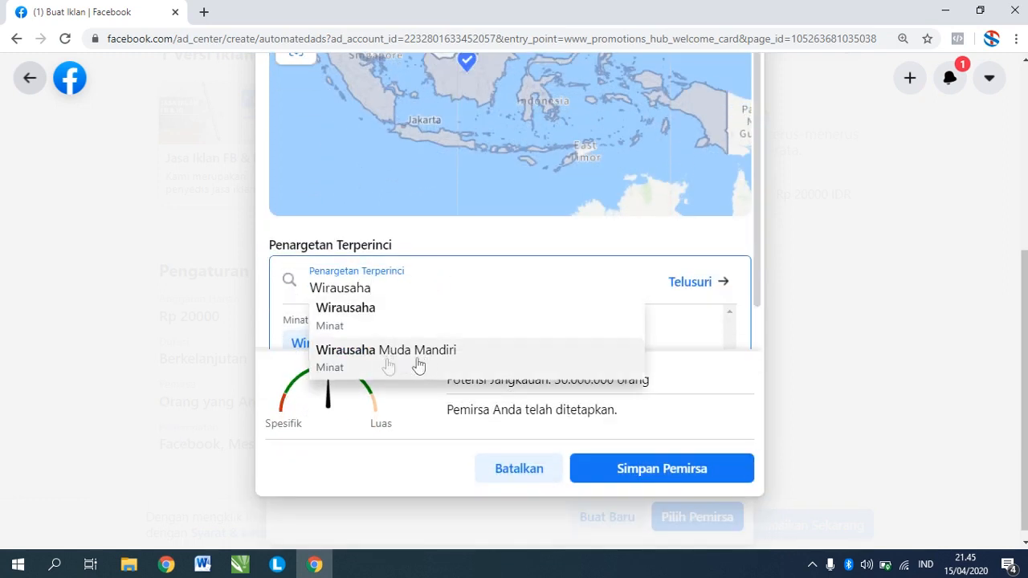
{"action": "left_click", "coordinate": [356, 360]}
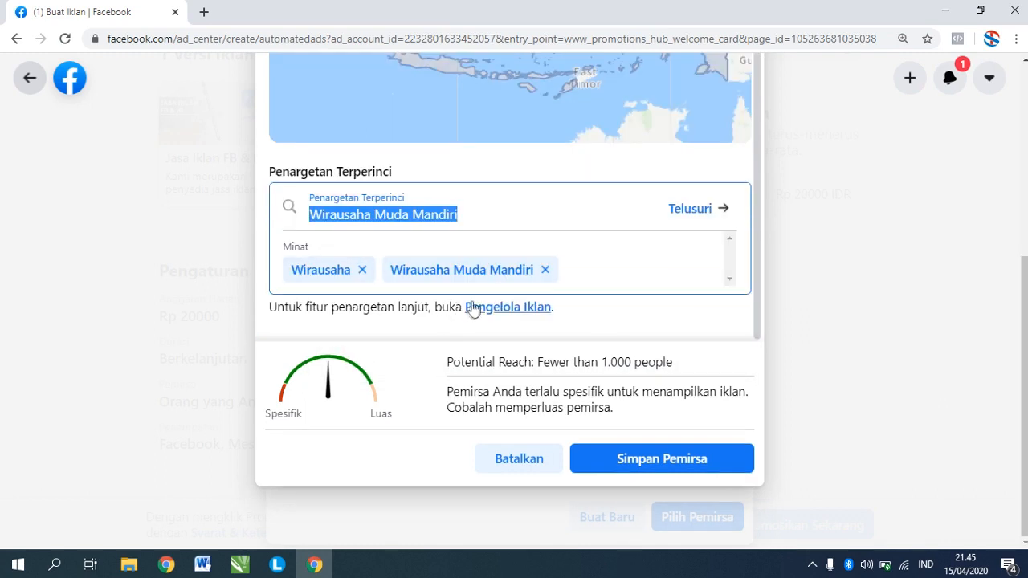
Search the detailed targeting for "online" and add the interest Belanja online.
{"action": "left_click", "coordinate": [480, 213]}
{"action": "left_click_drag", "start_coordinate": [468, 213], "coordinate": [302, 215]}
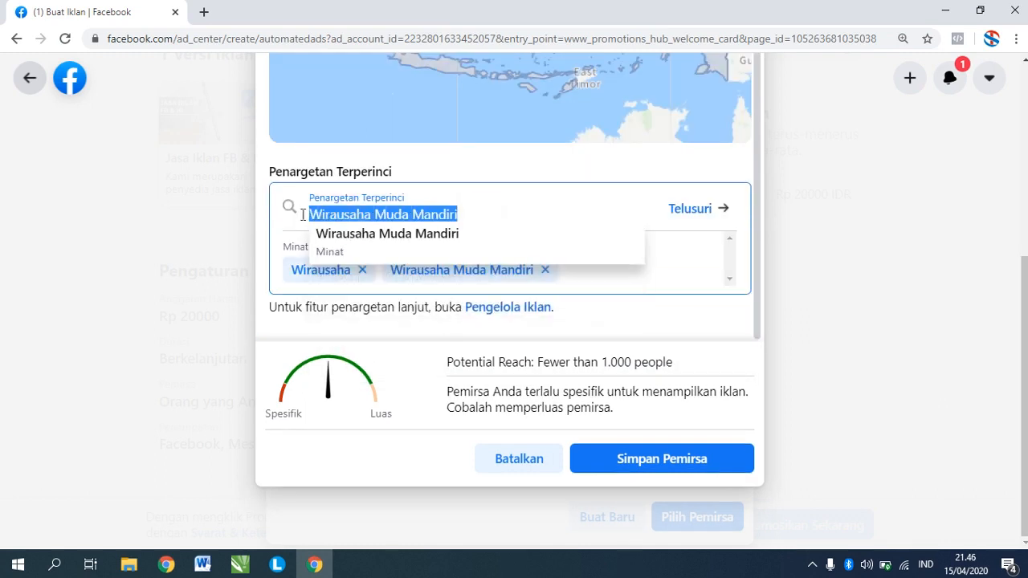
{"action": "key", "text": "BackSpace"}
{"action": "type", "text": "online"}
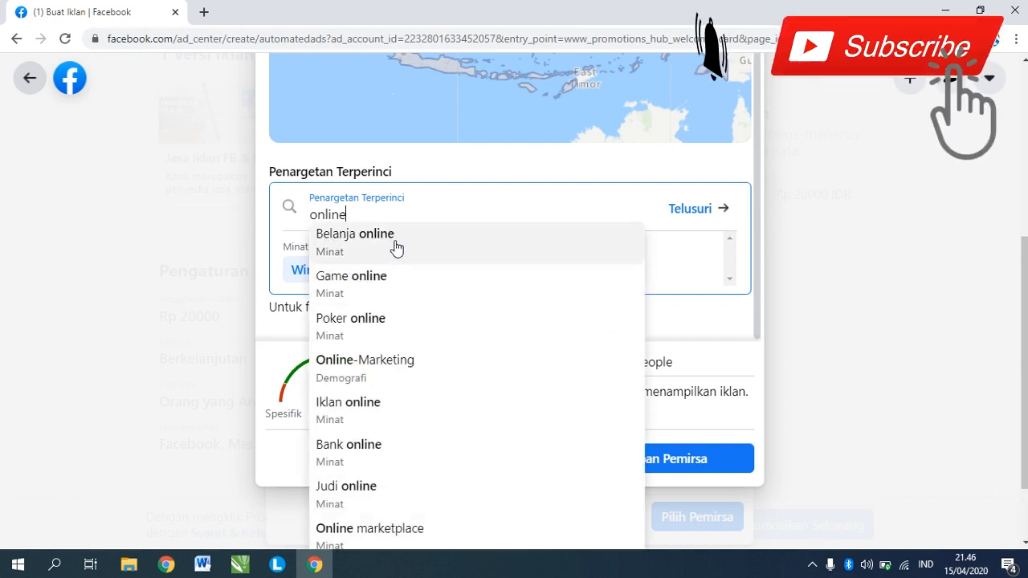
{"action": "left_click", "coordinate": [391, 242]}
Reduce the detailed targeting search to "online" and add the interest Iklan online.
{"action": "left_click", "coordinate": [420, 214]}
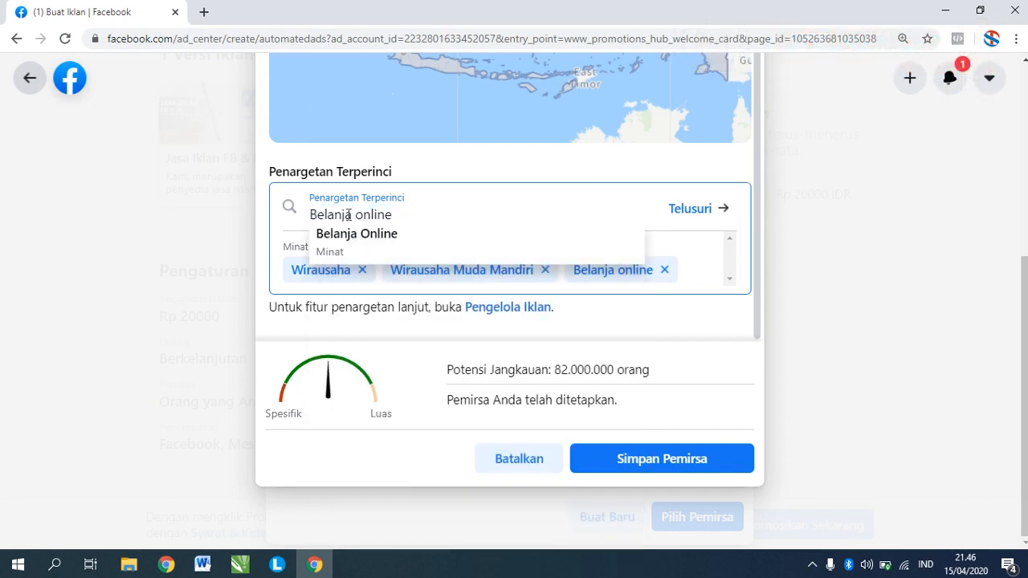
{"action": "left_click_drag", "start_coordinate": [354, 215], "coordinate": [270, 215]}
{"action": "key", "text": "BackSpace"}
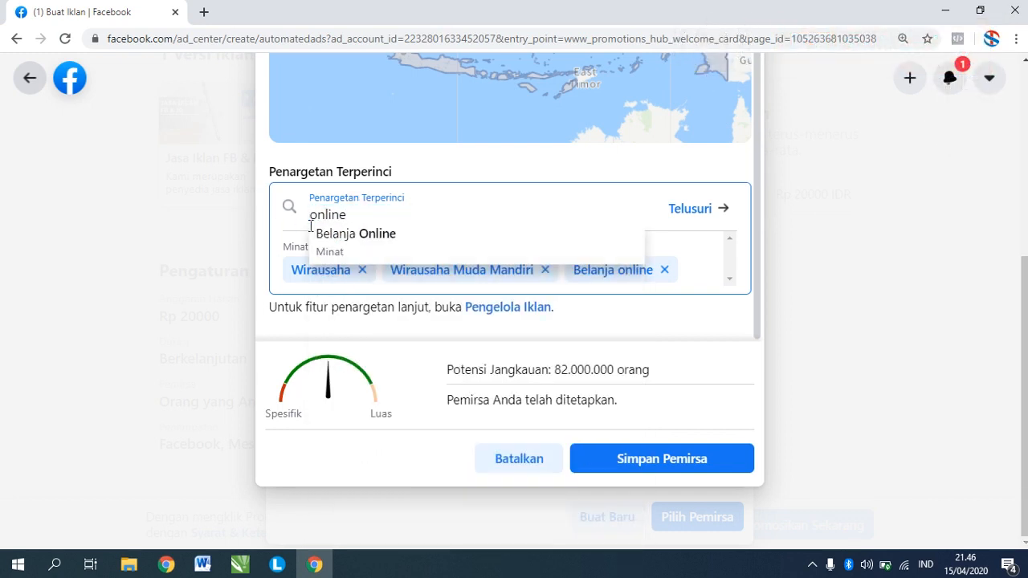
{"action": "left_click", "coordinate": [421, 206]}
{"action": "left_click", "coordinate": [453, 212]}
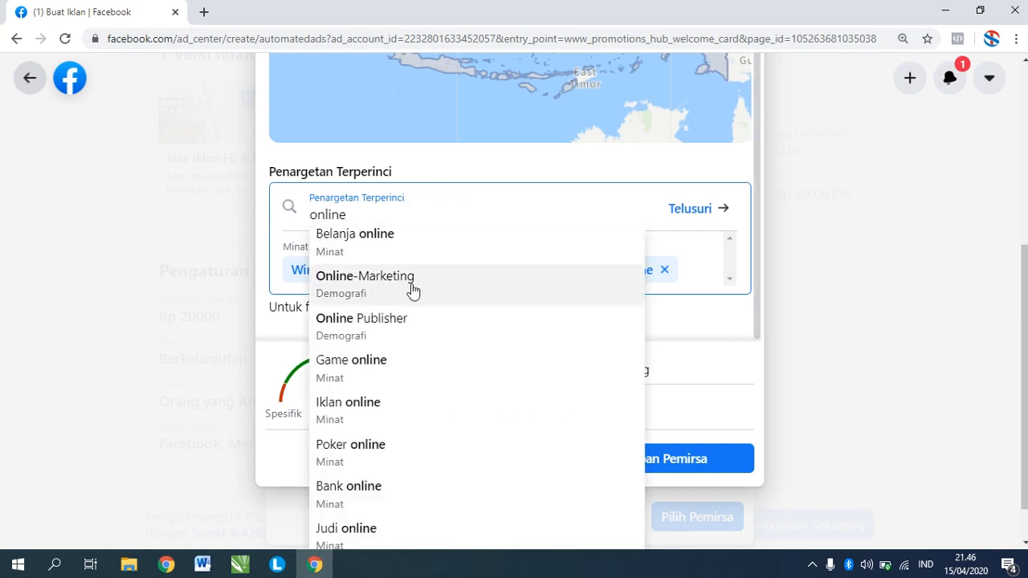
{"action": "scroll", "coordinate": [400, 382], "scroll_direction": "down", "scroll_amount": 1}
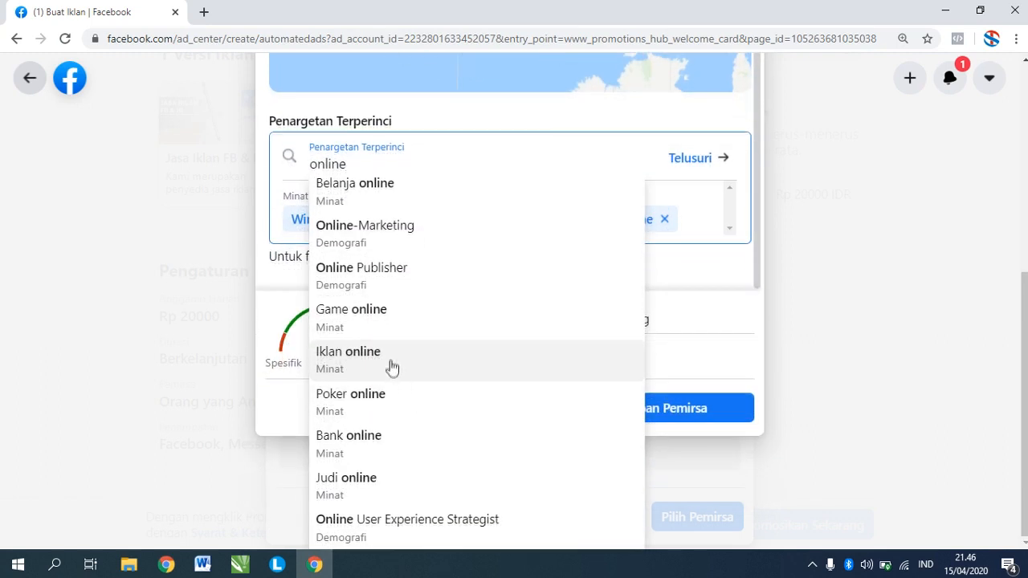
{"action": "left_click", "coordinate": [392, 365]}
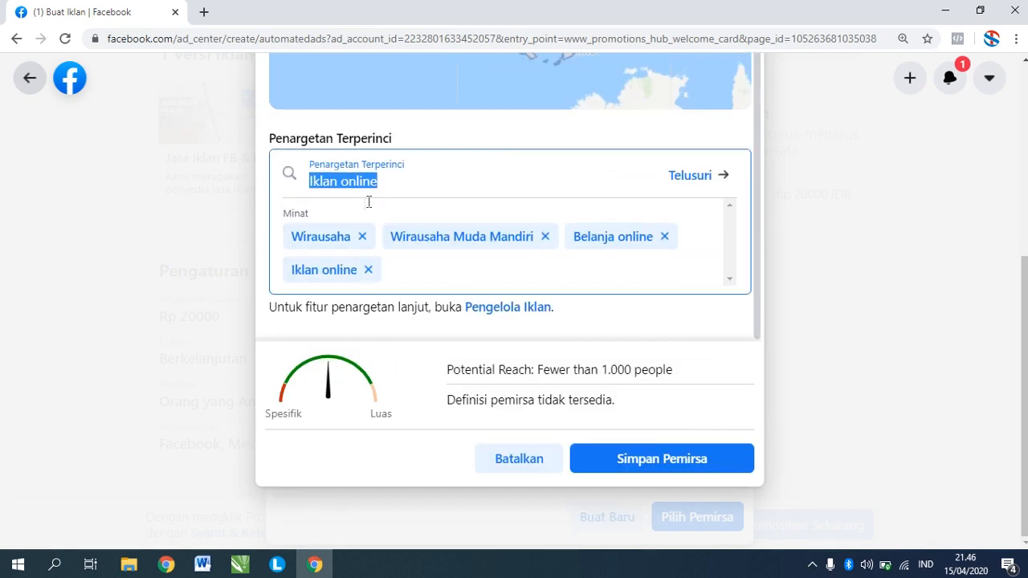
Search the detailed targeting for "iklan" and add the interests Periklanan and Iklan televisi.
{"action": "left_click", "coordinate": [407, 186]}
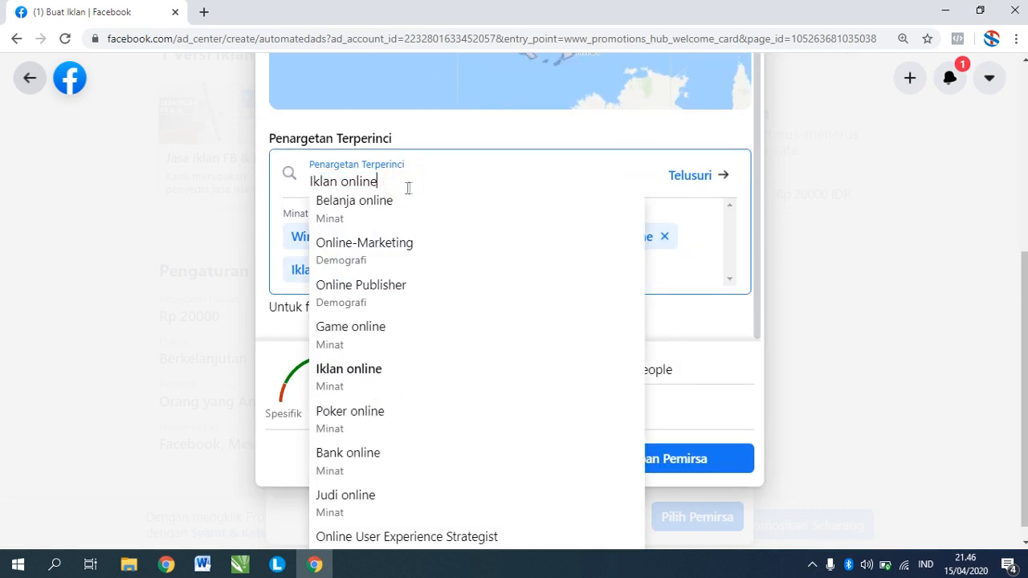
{"action": "left_click_drag", "start_coordinate": [411, 182], "coordinate": [280, 174]}
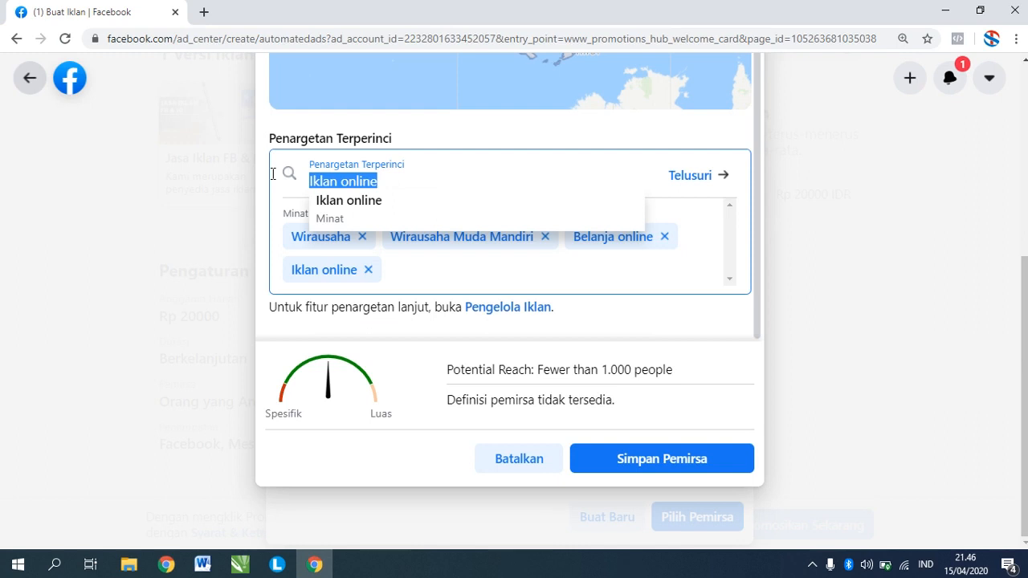
{"action": "type", "text": "iklan"}
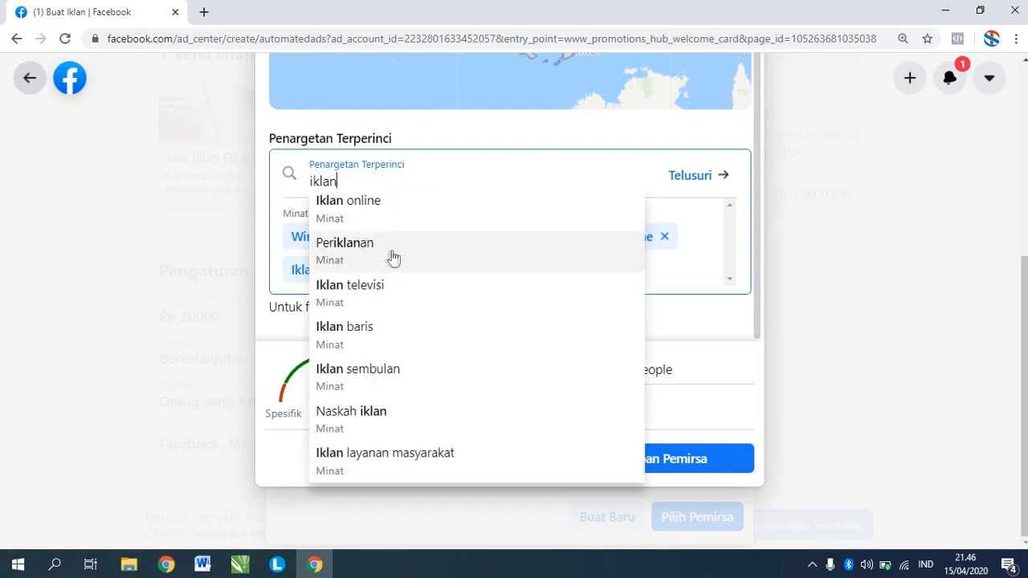
{"action": "left_click", "coordinate": [381, 255]}
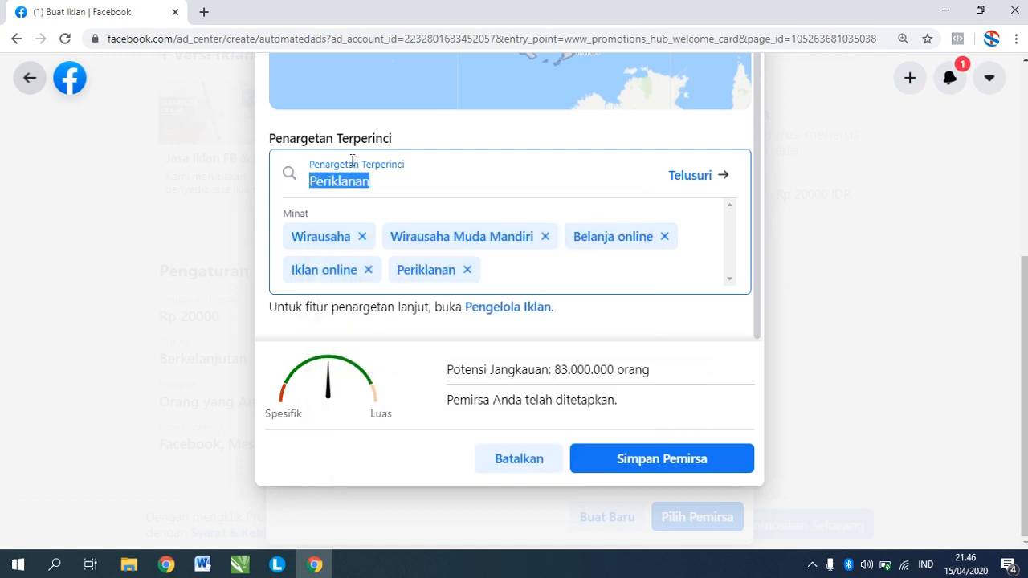
{"action": "left_click", "coordinate": [380, 177]}
{"action": "left_click_drag", "start_coordinate": [413, 183], "coordinate": [293, 173]}
{"action": "type", "text": "iklan"}
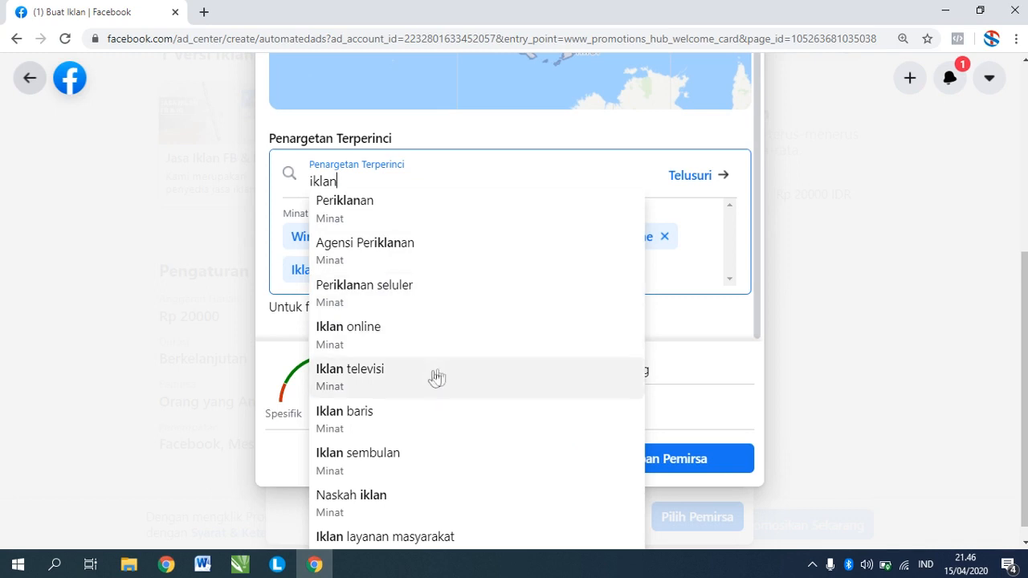
{"action": "left_click", "coordinate": [386, 377]}
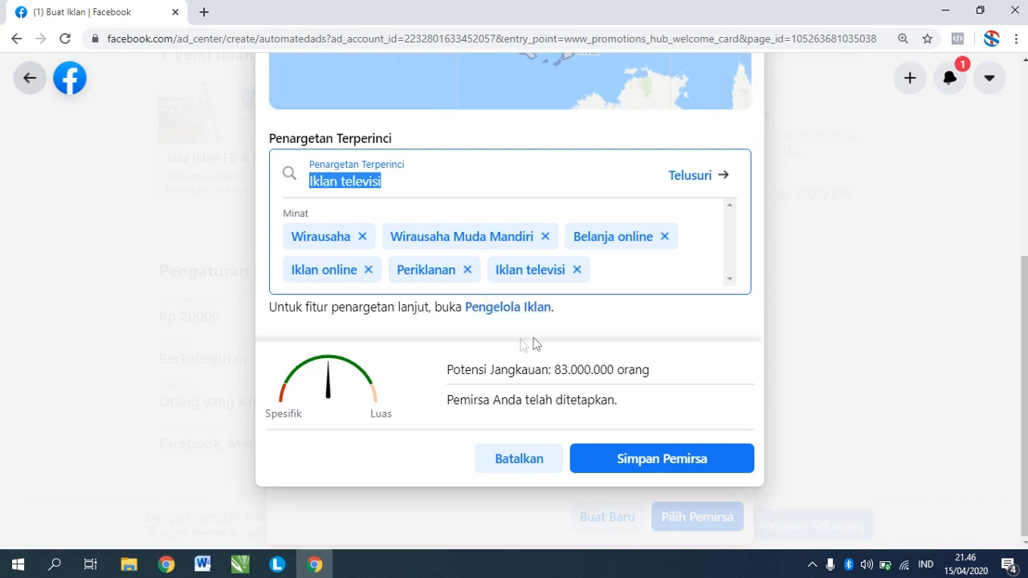
Review and save the edited audience, and apply Orang yang Anda pilih melalui penargetan as the ad's audience.
{"action": "scroll", "coordinate": [429, 222], "scroll_direction": "up", "scroll_amount": 5}
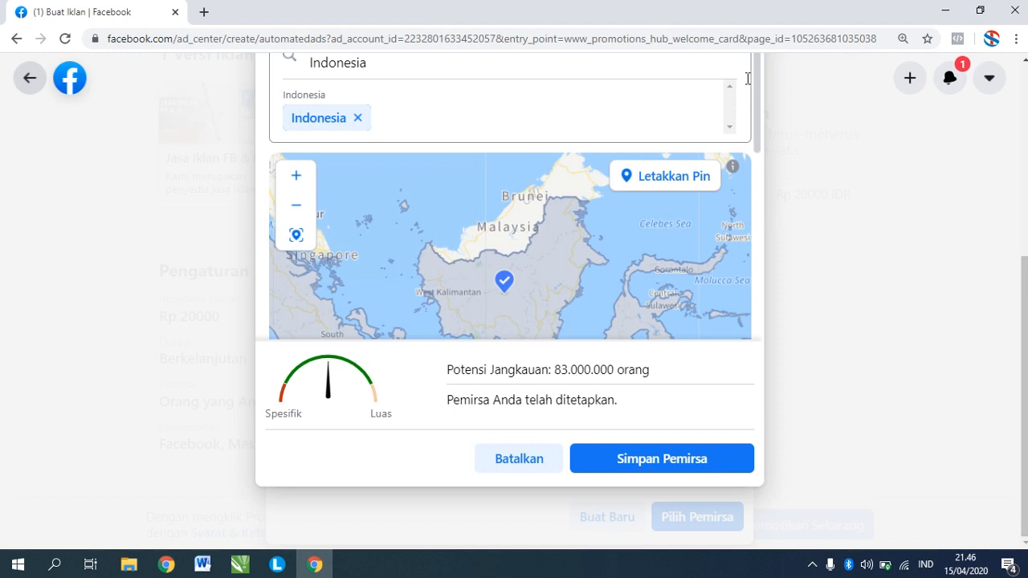
{"action": "scroll", "coordinate": [796, 139], "scroll_direction": "up", "scroll_amount": 2}
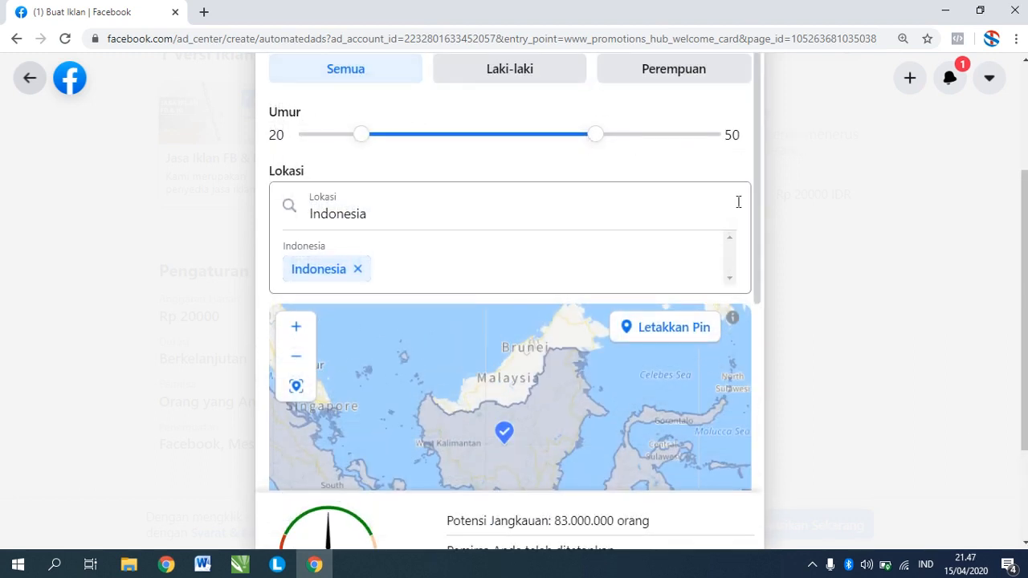
{"action": "scroll", "coordinate": [744, 225], "scroll_direction": "down", "scroll_amount": 3}
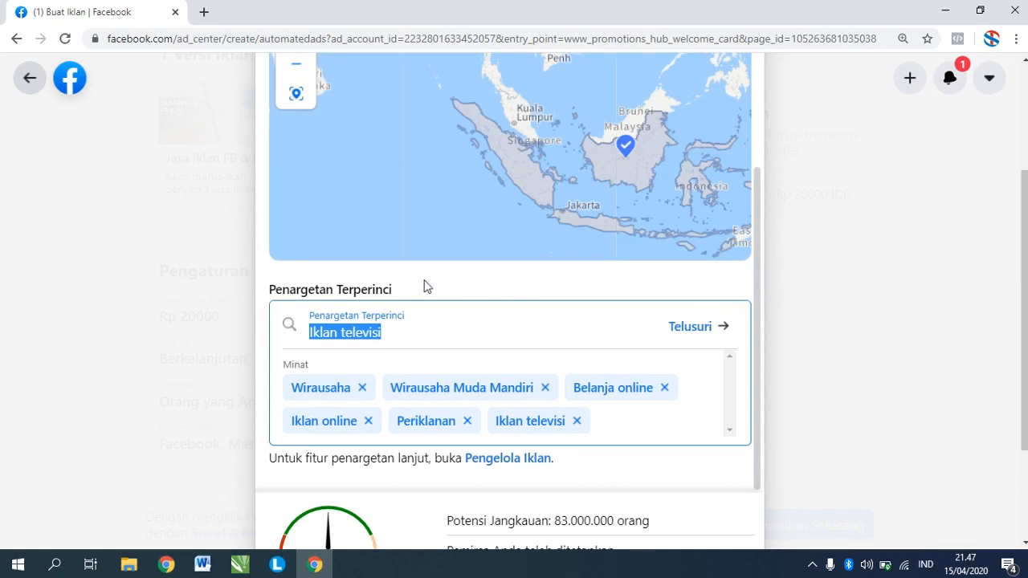
{"action": "scroll", "coordinate": [641, 515], "scroll_direction": "down", "scroll_amount": 2}
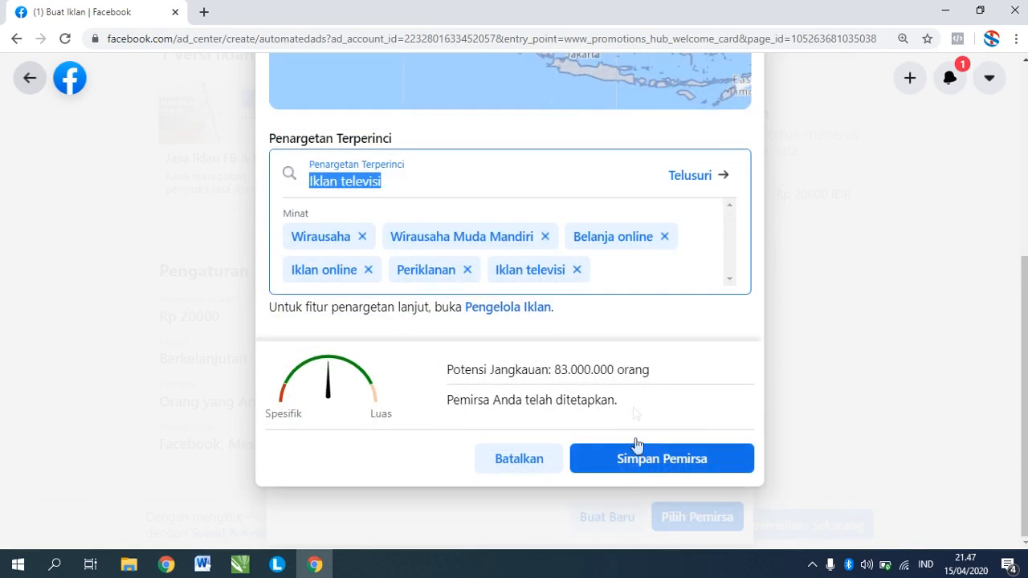
{"action": "left_click", "coordinate": [557, 371]}
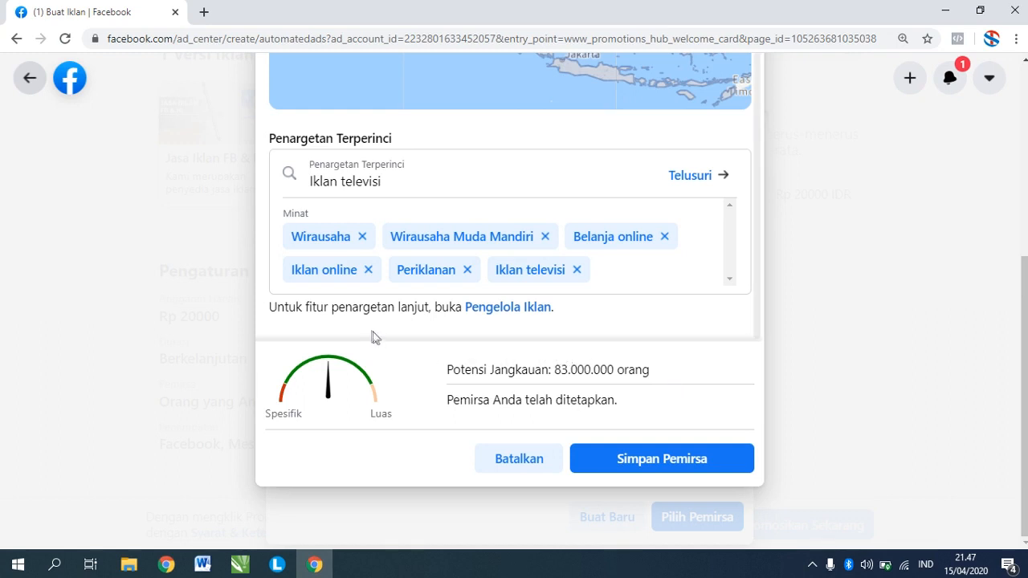
{"action": "scroll", "coordinate": [297, 325], "scroll_direction": "up", "scroll_amount": 1}
{"action": "scroll", "coordinate": [293, 305], "scroll_direction": "up", "scroll_amount": 1}
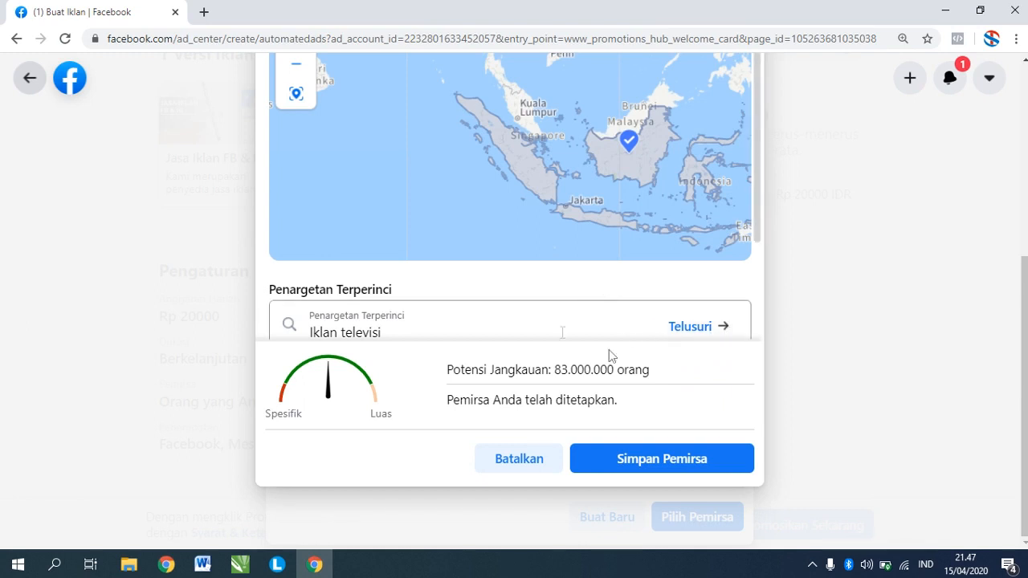
{"action": "left_click", "coordinate": [673, 464]}
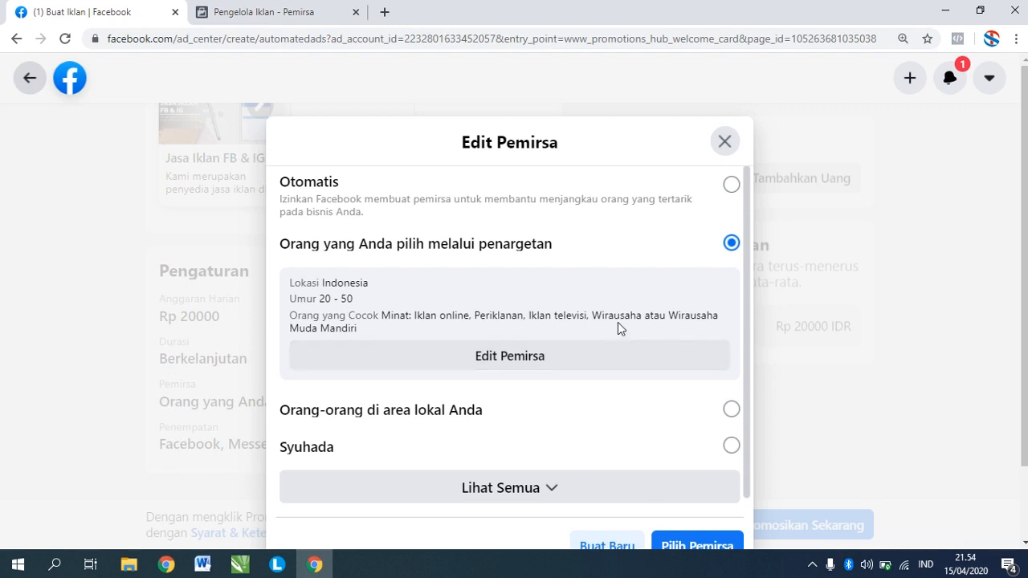
{"action": "scroll", "coordinate": [587, 318], "scroll_direction": "down", "scroll_amount": 1}
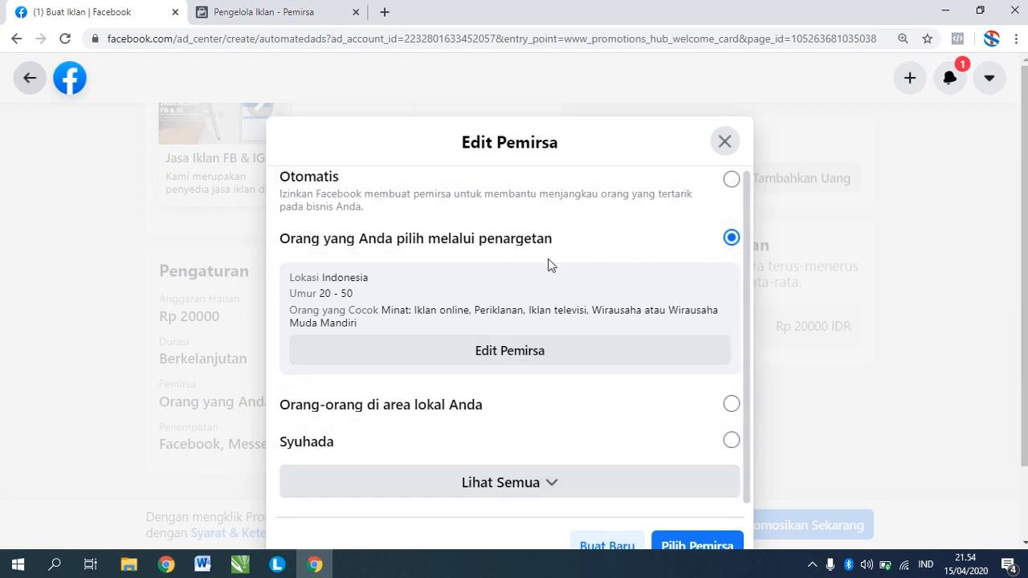
{"action": "left_click", "coordinate": [687, 546]}
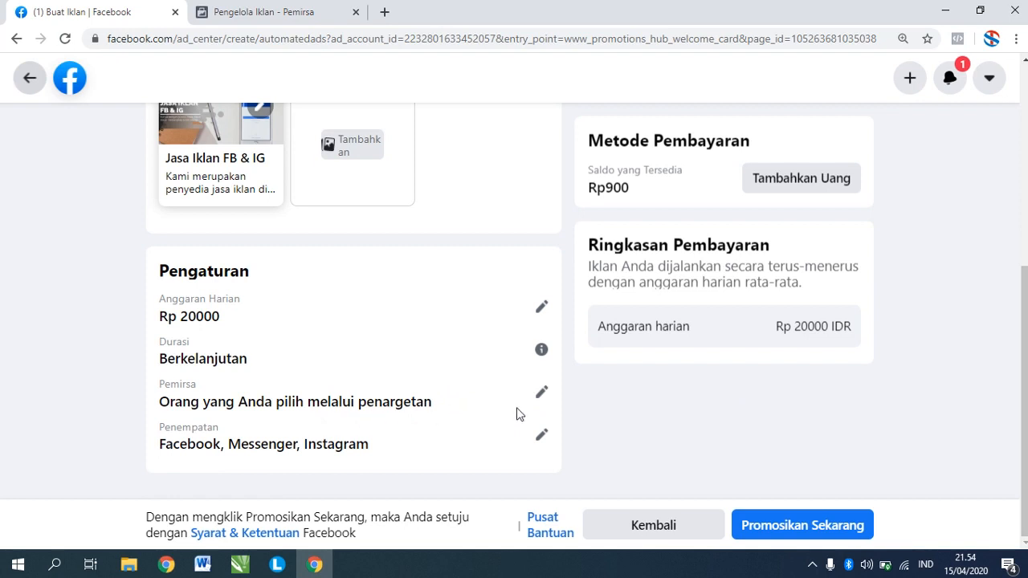
Try excluding Messenger and Instagram from the ad's placements, include both again and cancel the placement edit.
{"action": "left_click", "coordinate": [542, 442]}
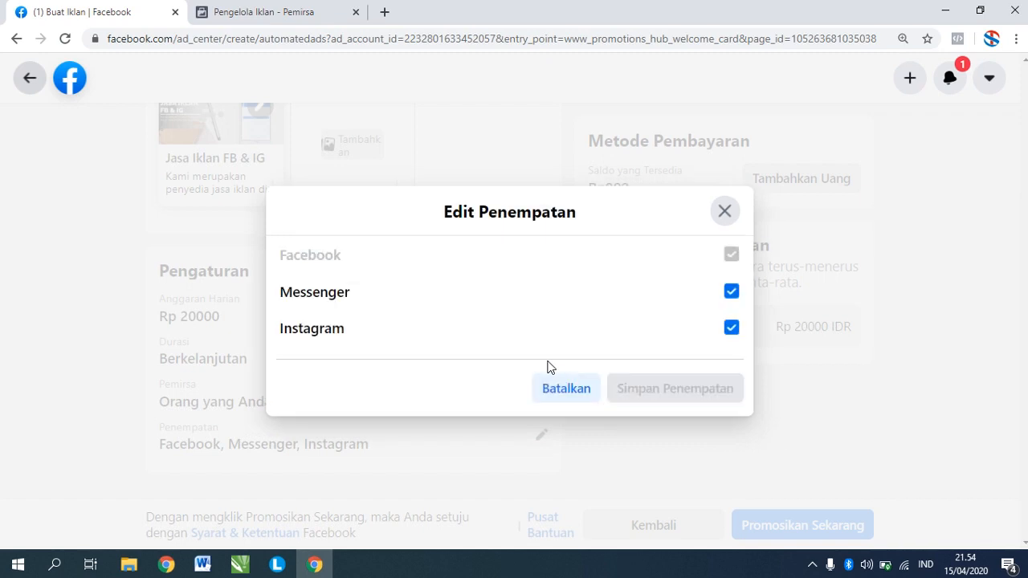
{"action": "left_click", "coordinate": [731, 293]}
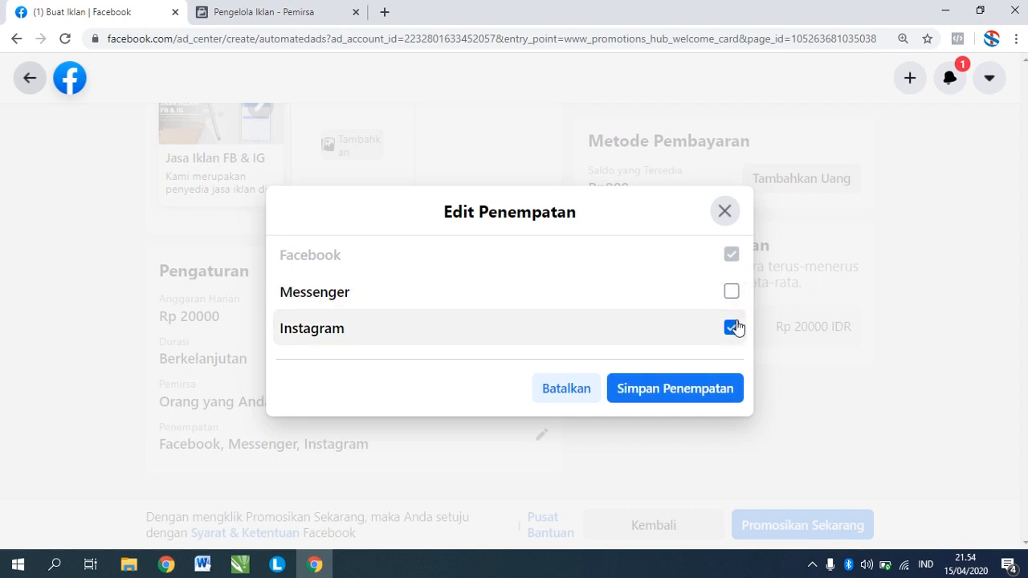
{"action": "left_click", "coordinate": [733, 327]}
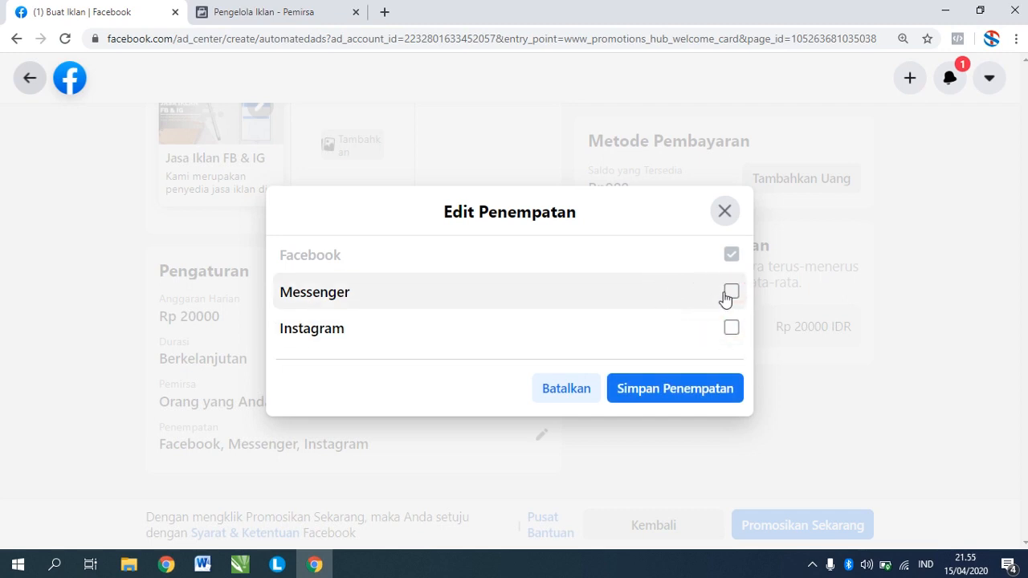
{"action": "left_click", "coordinate": [733, 292]}
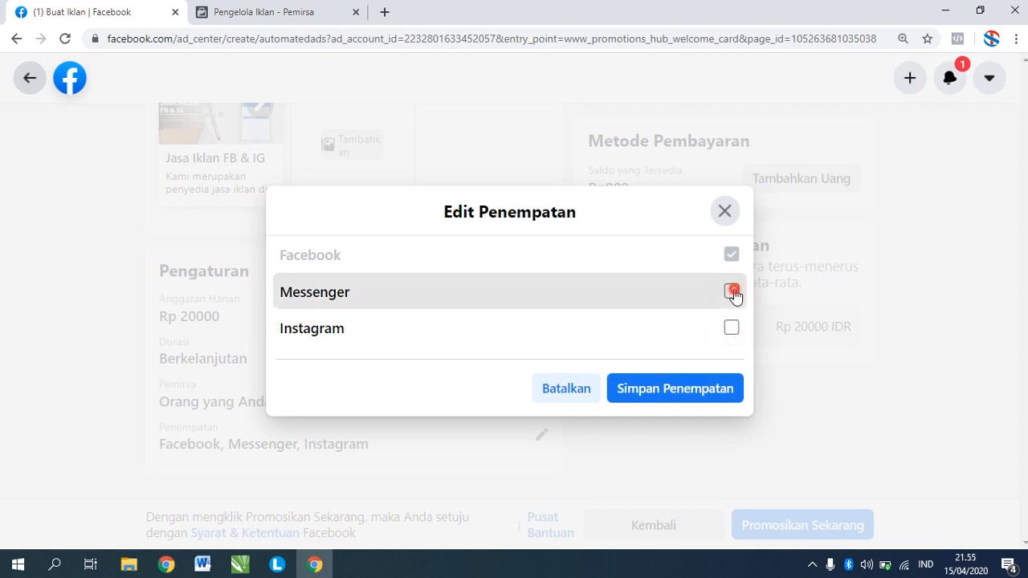
{"action": "left_click", "coordinate": [733, 329]}
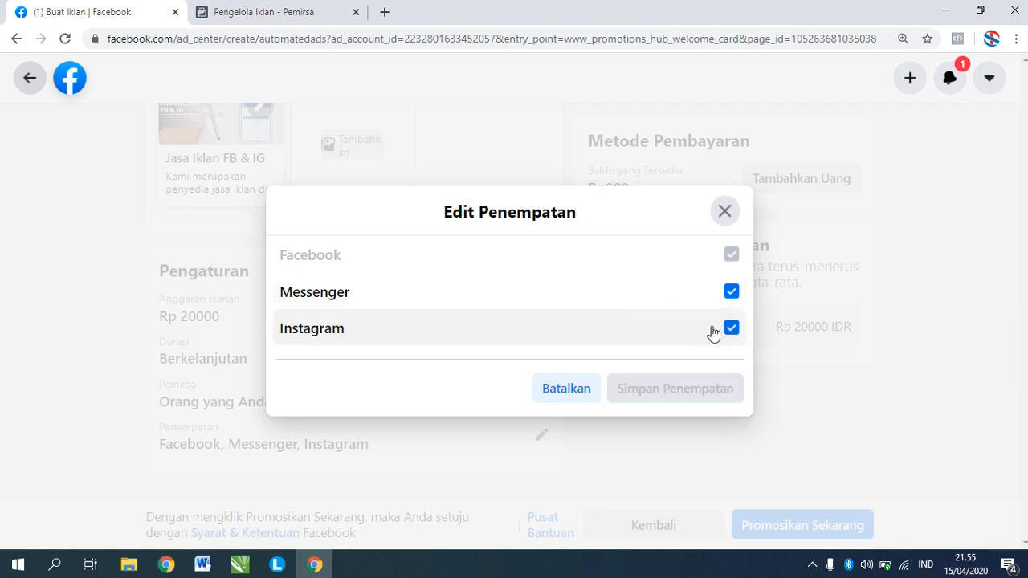
{"action": "left_click", "coordinate": [575, 388]}
{"action": "scroll", "coordinate": [700, 368], "scroll_direction": "up", "scroll_amount": 2}
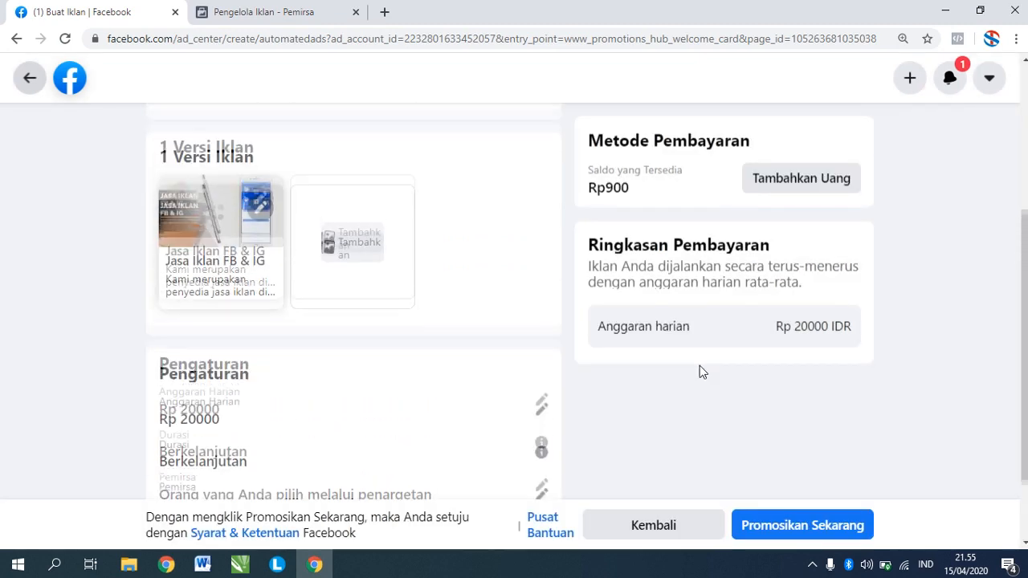
Review the automated ad's goal, estimated daily results, ad version, settings, payment method and payment summary.
{"action": "scroll", "coordinate": [700, 365], "scroll_direction": "down", "scroll_amount": 2}
{"action": "scroll", "coordinate": [285, 333], "scroll_direction": "up", "scroll_amount": 2}
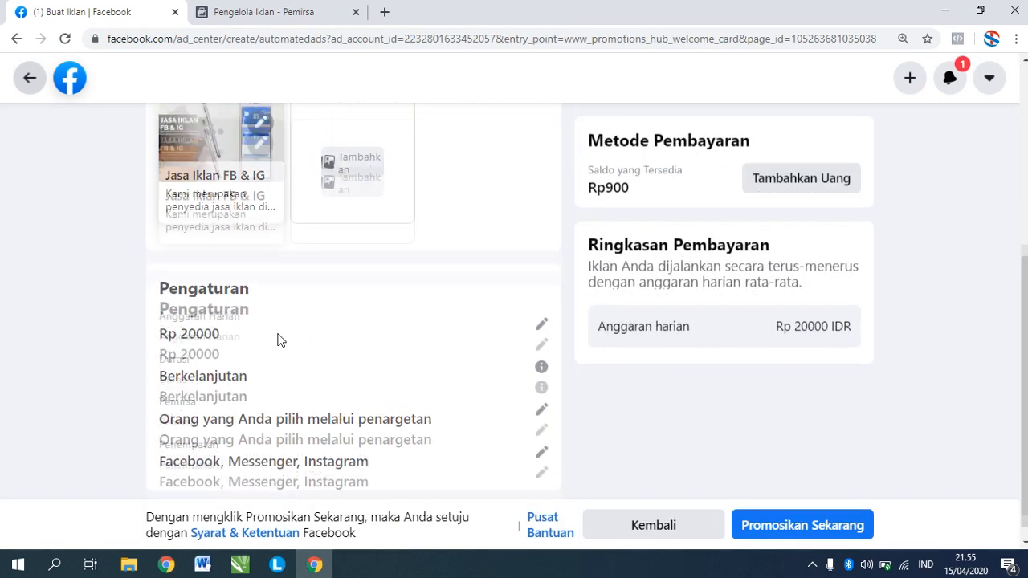
{"action": "scroll", "coordinate": [560, 262], "scroll_direction": "up", "scroll_amount": 3}
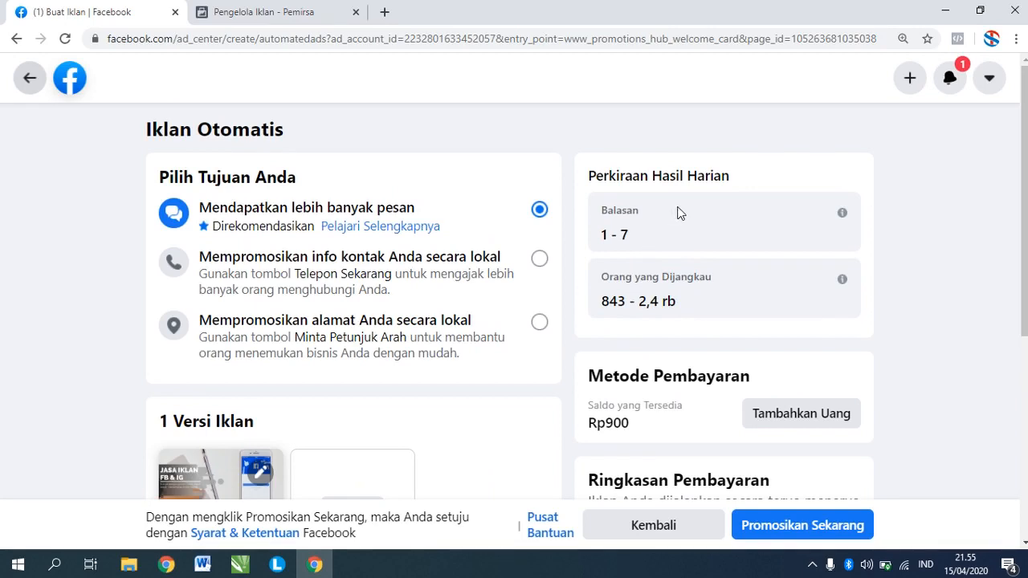
{"action": "scroll", "coordinate": [441, 406], "scroll_direction": "down", "scroll_amount": 3}
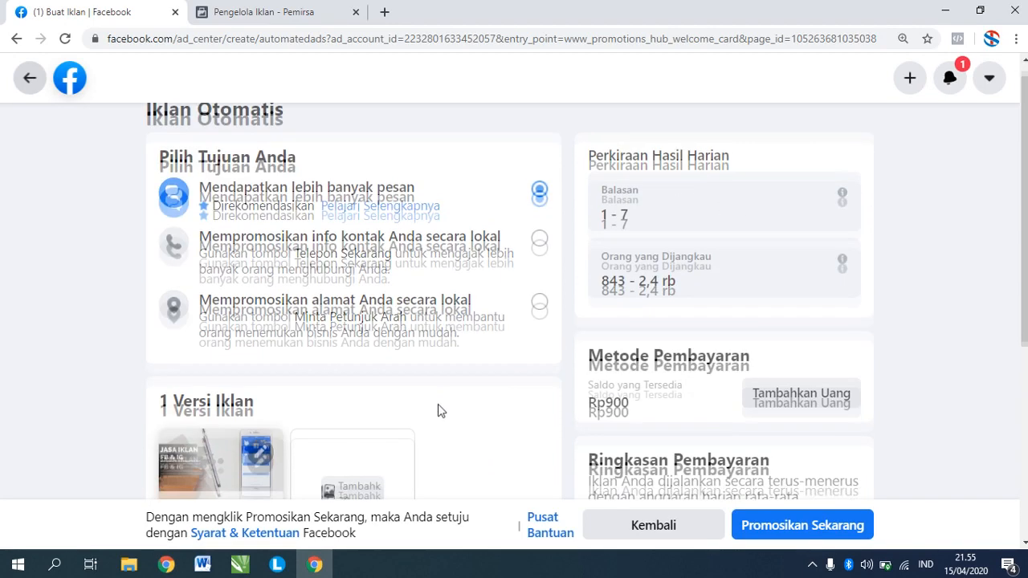
{"action": "scroll", "coordinate": [591, 309], "scroll_direction": "up", "scroll_amount": 3}
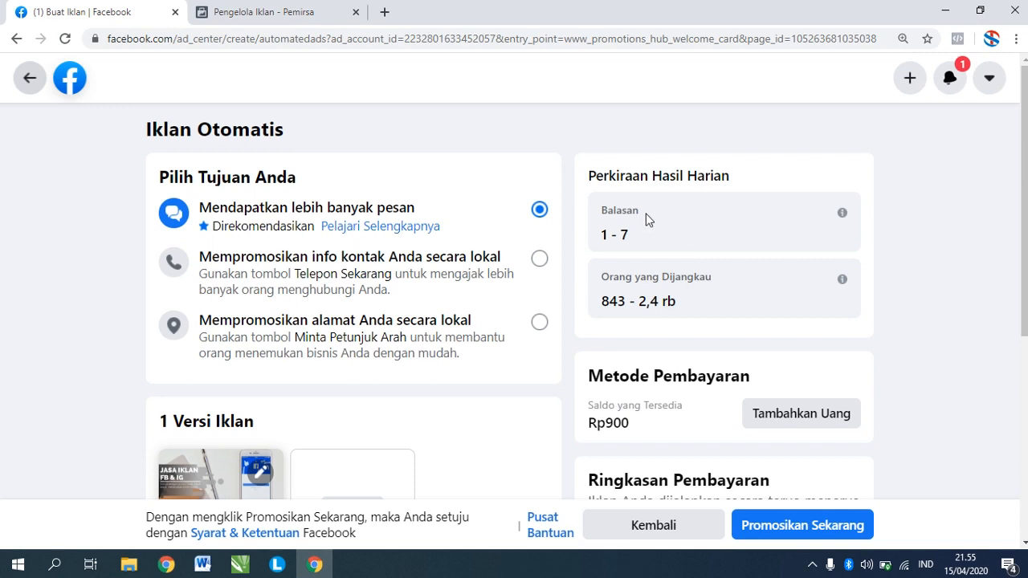
{"action": "scroll", "coordinate": [672, 217], "scroll_direction": "down", "scroll_amount": 1}
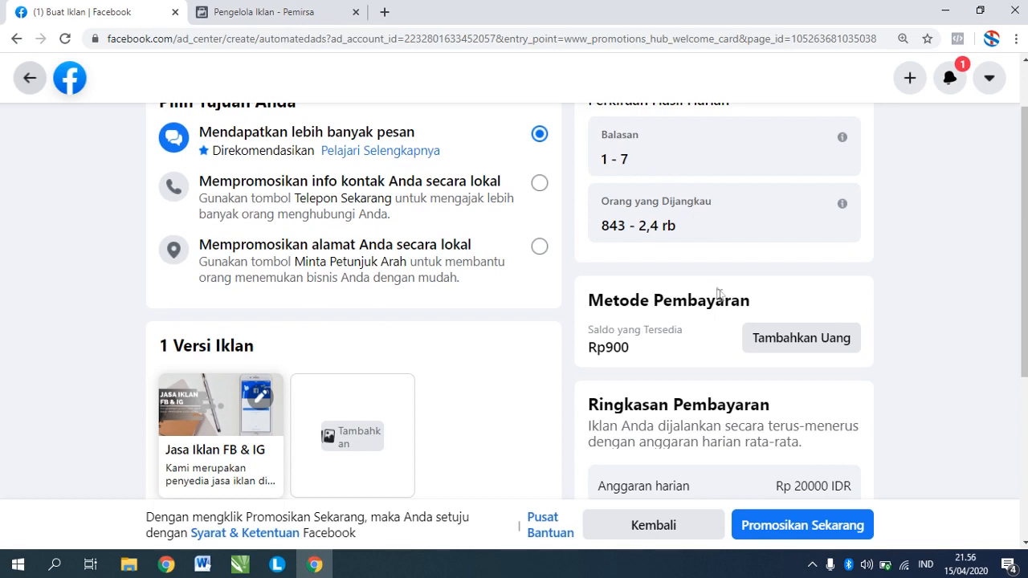
{"action": "scroll", "coordinate": [634, 261], "scroll_direction": "down", "scroll_amount": 2}
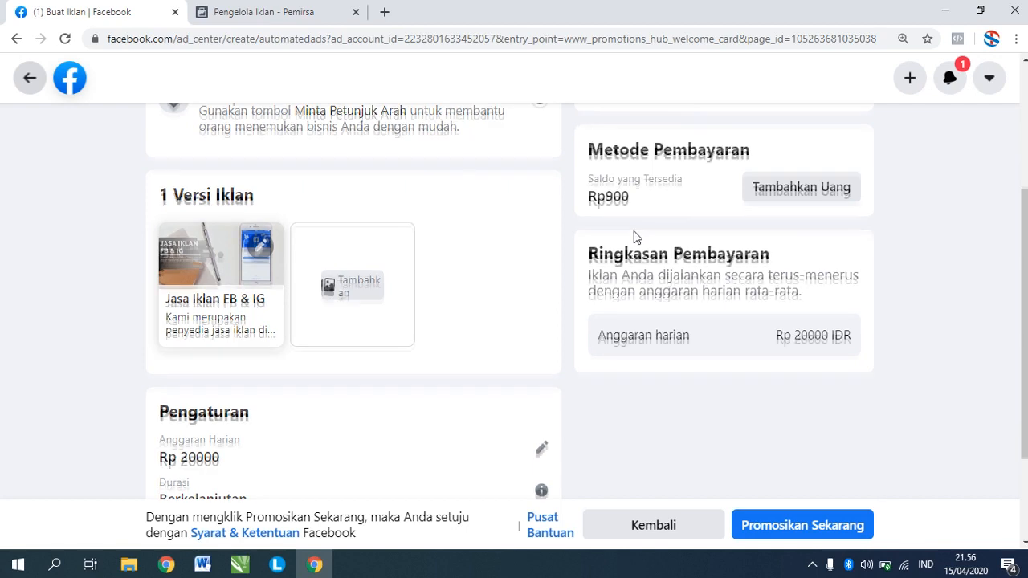
{"action": "scroll", "coordinate": [635, 237], "scroll_direction": "up", "scroll_amount": 1}
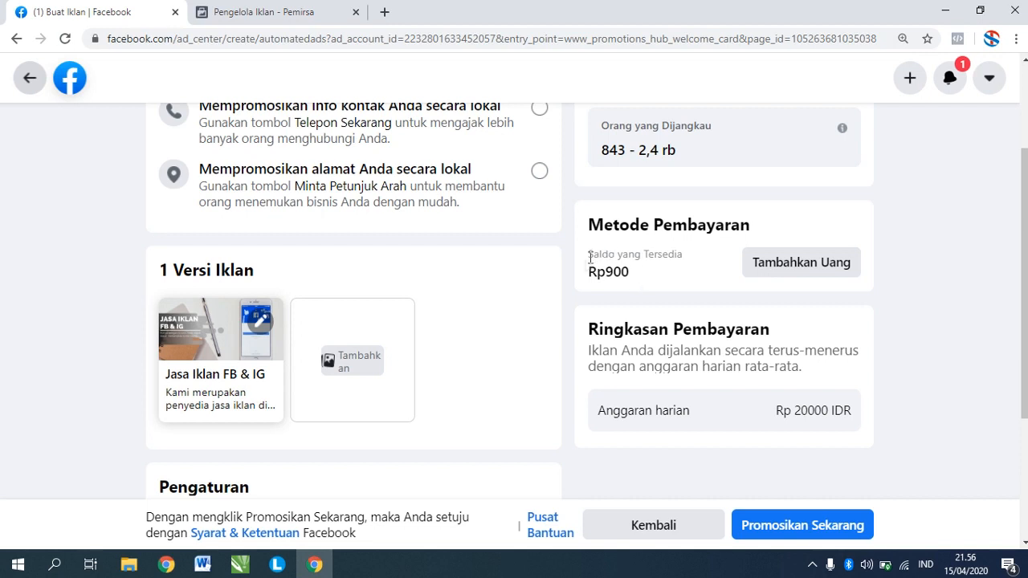
{"action": "scroll", "coordinate": [346, 472], "scroll_direction": "down", "scroll_amount": 1}
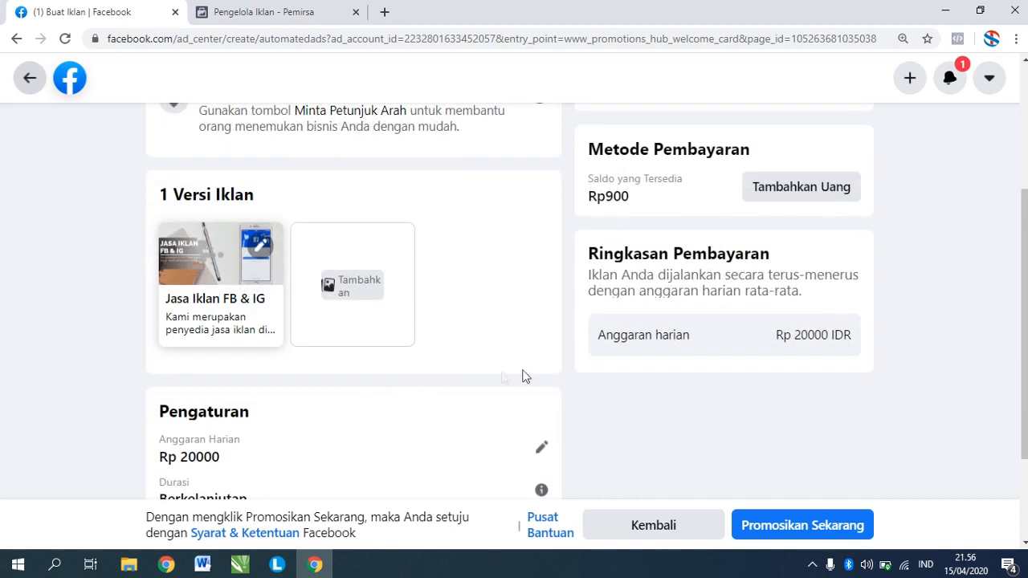
Open the add-money payment dialog, look through the available payment methods and cancel it.
{"action": "scroll", "coordinate": [658, 207], "scroll_direction": "up", "scroll_amount": 1}
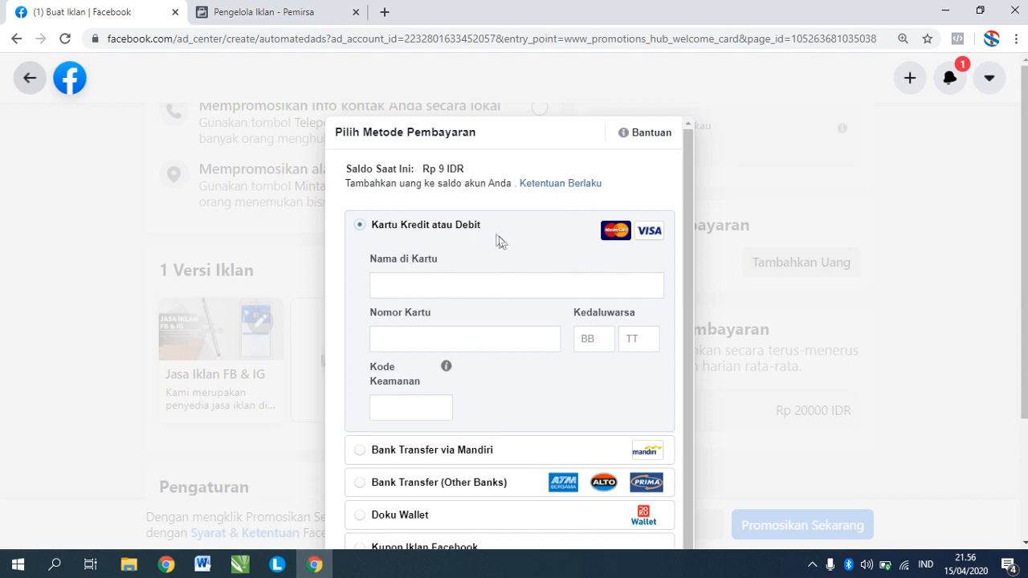
{"action": "scroll", "coordinate": [467, 349], "scroll_direction": "down", "scroll_amount": 3}
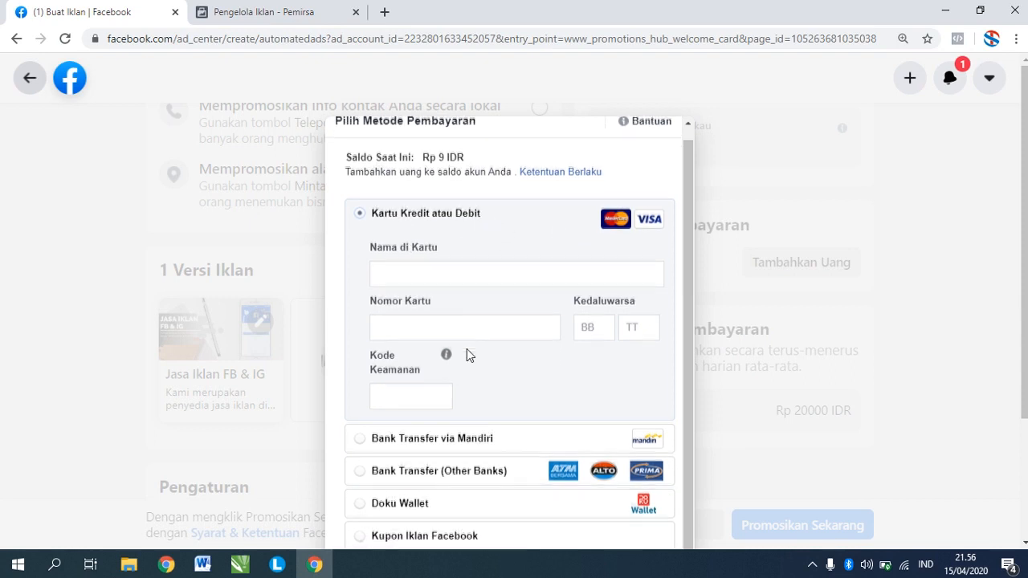
{"action": "scroll", "coordinate": [467, 349], "scroll_direction": "up", "scroll_amount": 1}
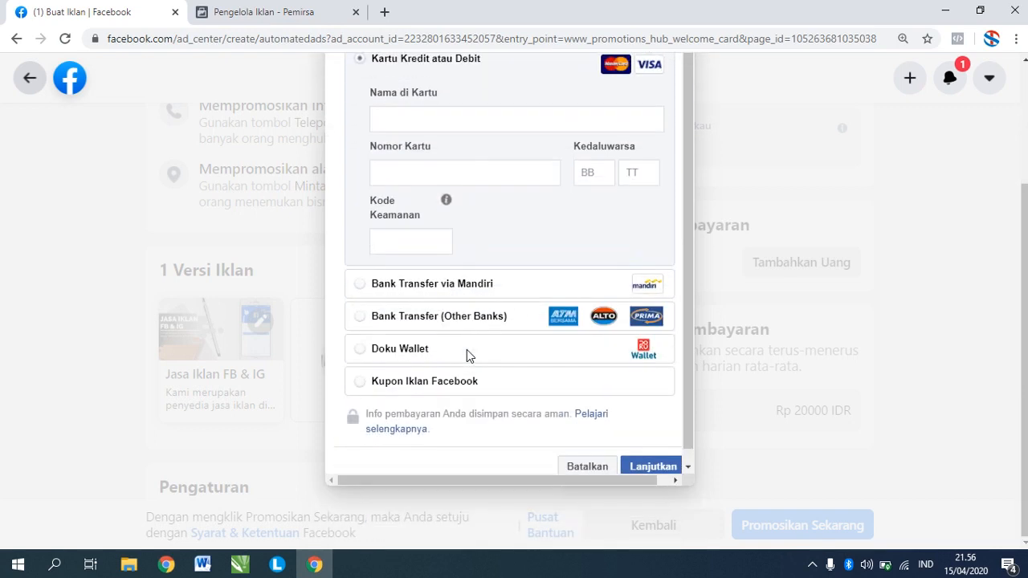
{"action": "scroll", "coordinate": [517, 222], "scroll_direction": "up", "scroll_amount": 2}
{"action": "scroll", "coordinate": [517, 223], "scroll_direction": "down", "scroll_amount": 2}
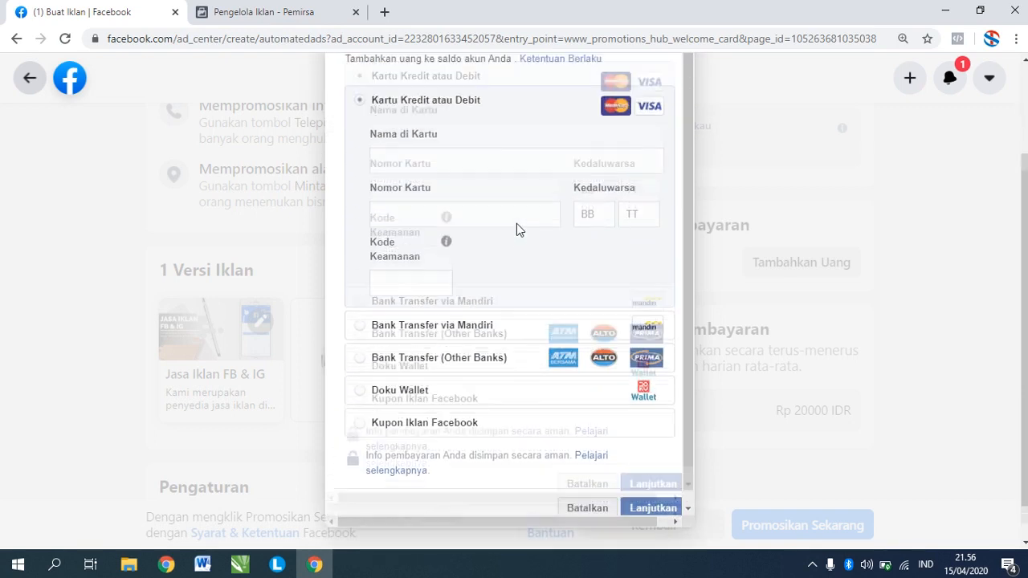
{"action": "left_click", "coordinate": [591, 468]}
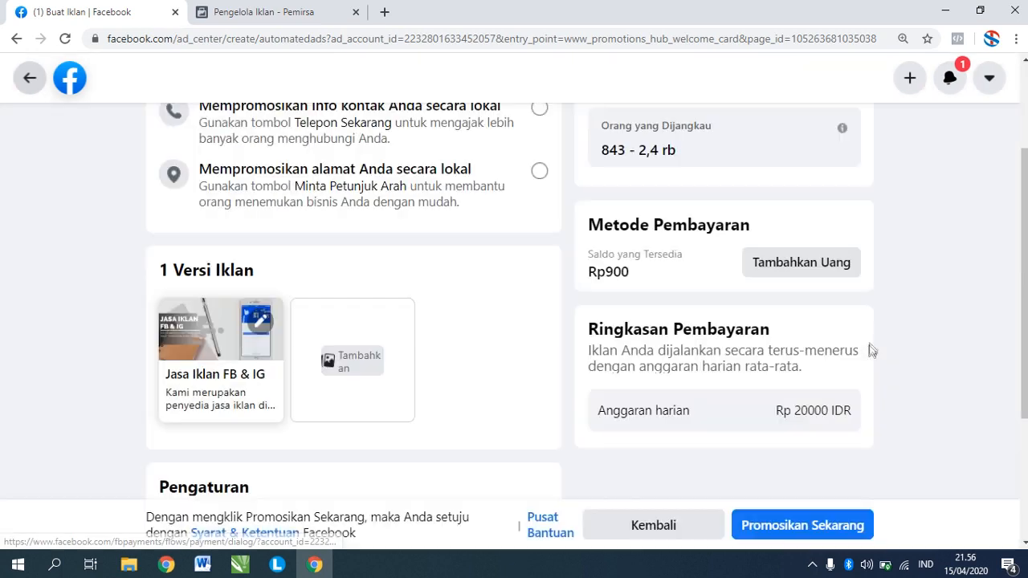
Submit the automated ad for promotion and review the details in its confirmation summary.
{"action": "scroll", "coordinate": [718, 321], "scroll_direction": "down", "scroll_amount": 3}
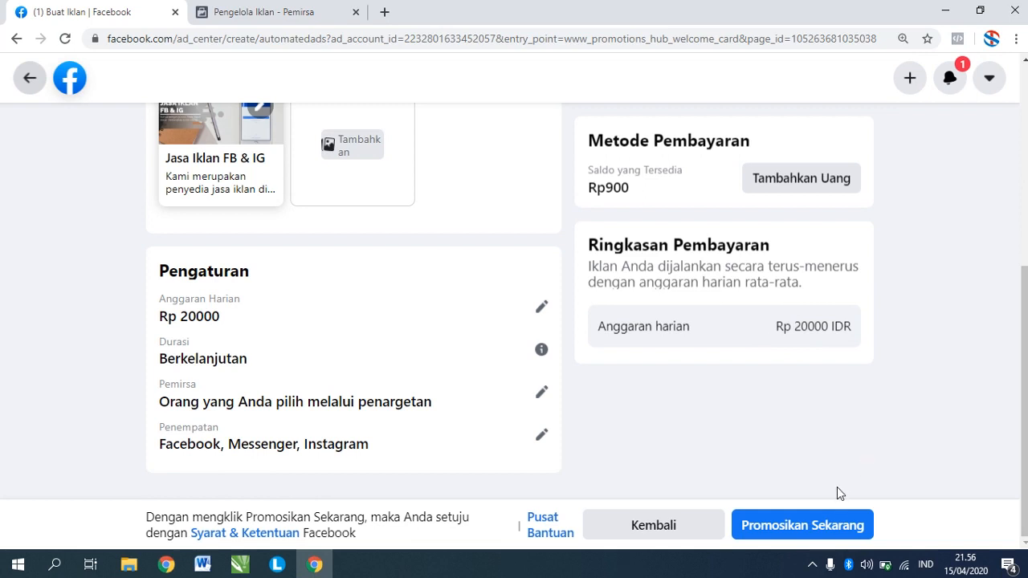
{"action": "left_click", "coordinate": [803, 524]}
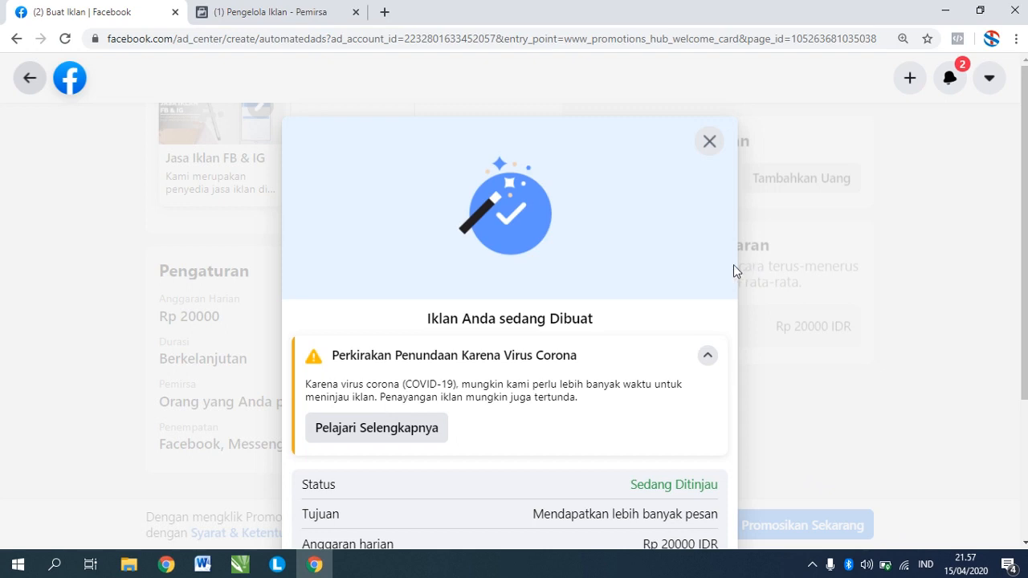
{"action": "scroll", "coordinate": [558, 270], "scroll_direction": "down", "scroll_amount": 3}
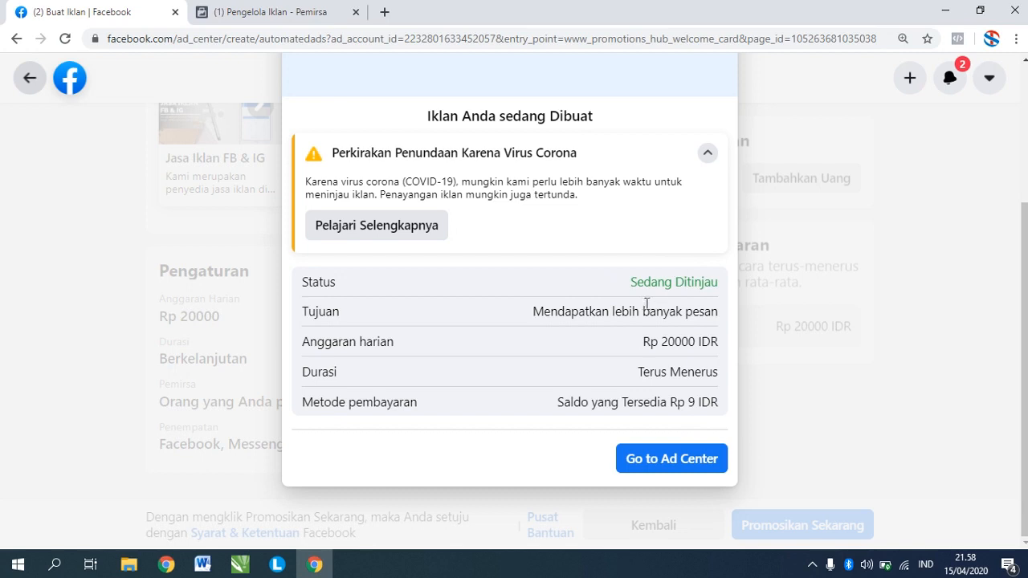
{"action": "scroll", "coordinate": [580, 306], "scroll_direction": "up", "scroll_amount": 3}
{"action": "scroll", "coordinate": [565, 261], "scroll_direction": "down", "scroll_amount": 3}
Go to the page's Ad Center and show the submitted ad in the Iklan Otomatis section.
{"action": "left_click", "coordinate": [683, 459]}
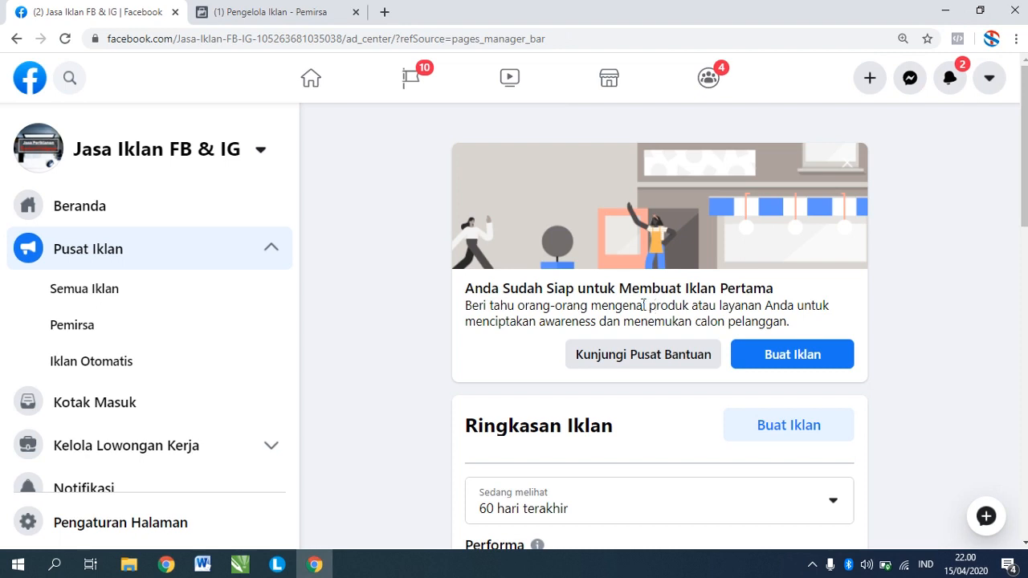
{"action": "left_click", "coordinate": [105, 369]}
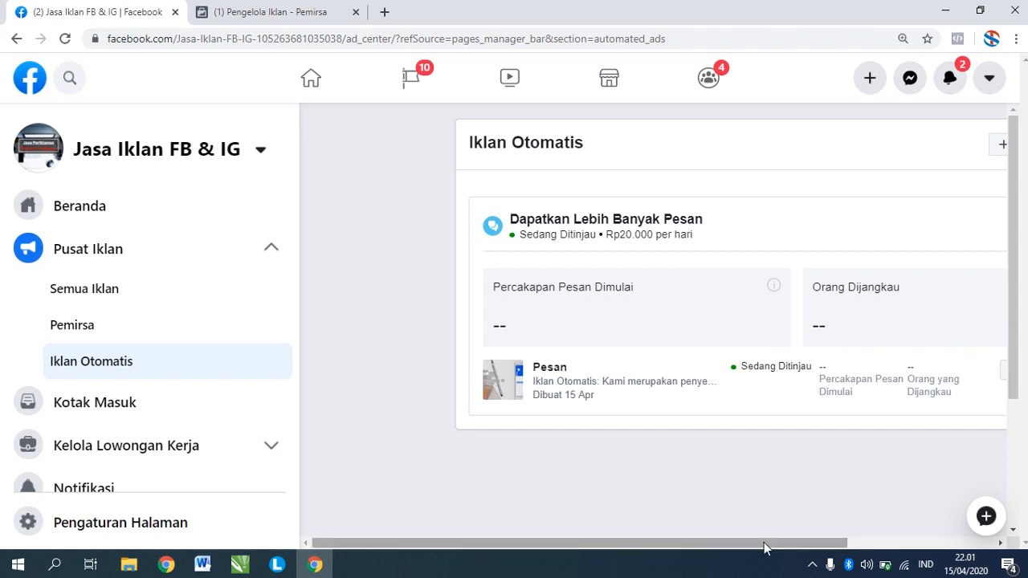
{"action": "left_click_drag", "start_coordinate": [764, 544], "coordinate": [893, 543]}
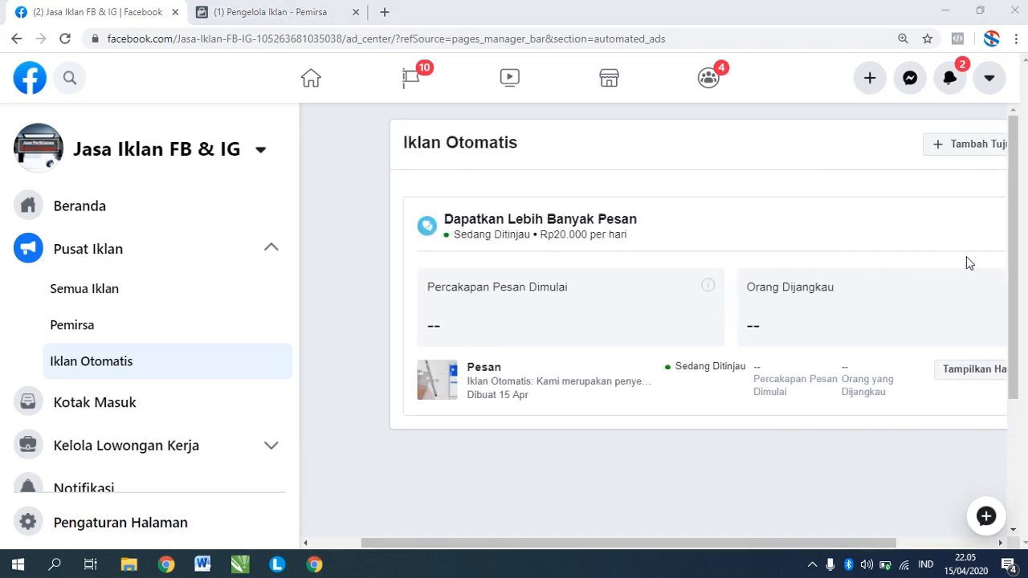